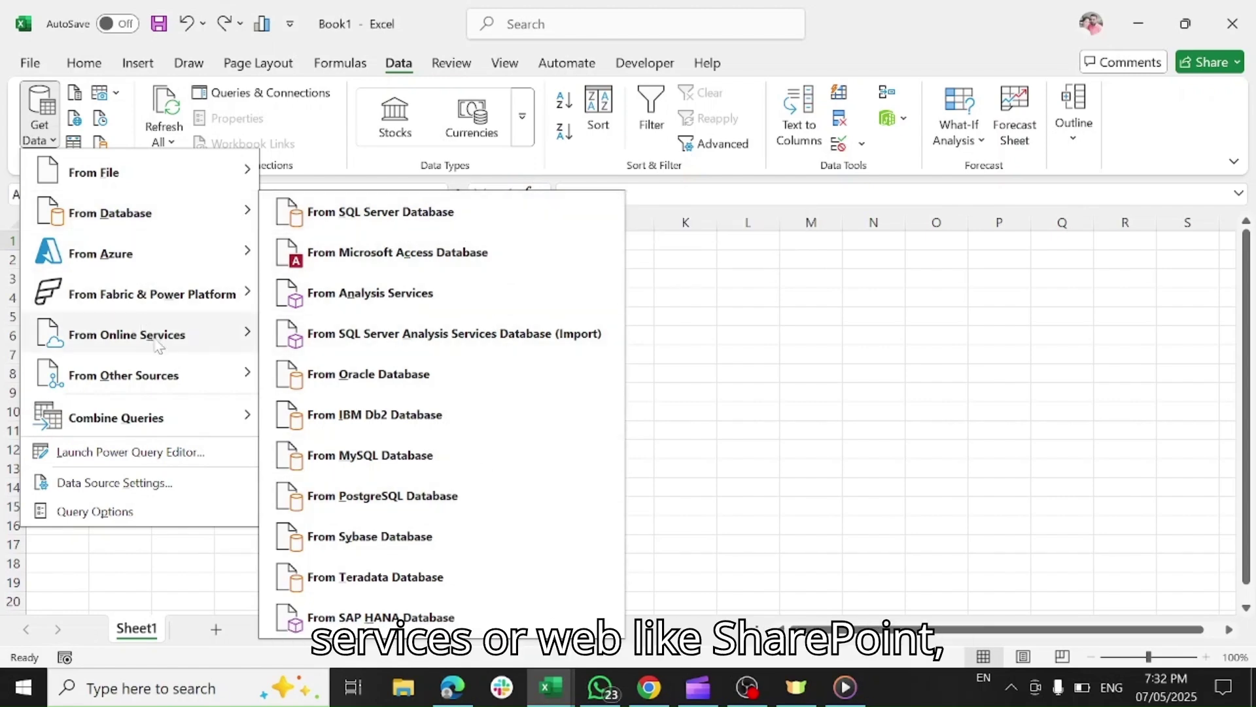
mouse_move(157, 347)
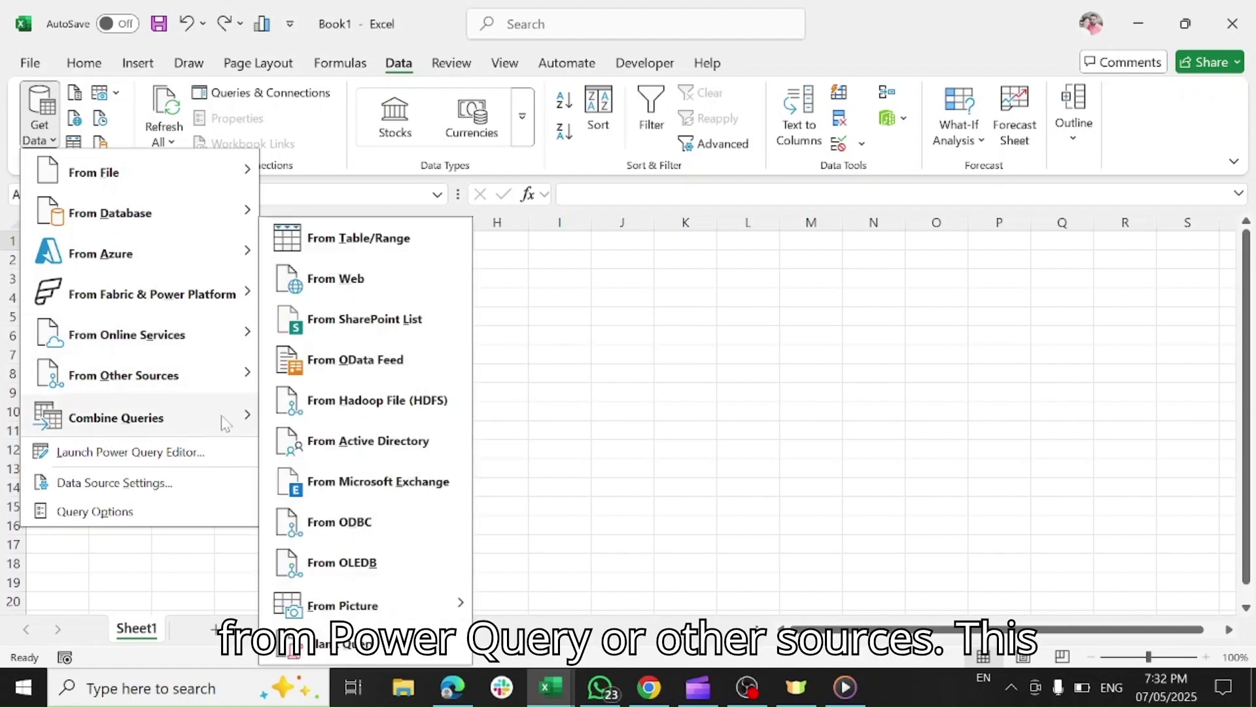
mouse_move(255, 407)
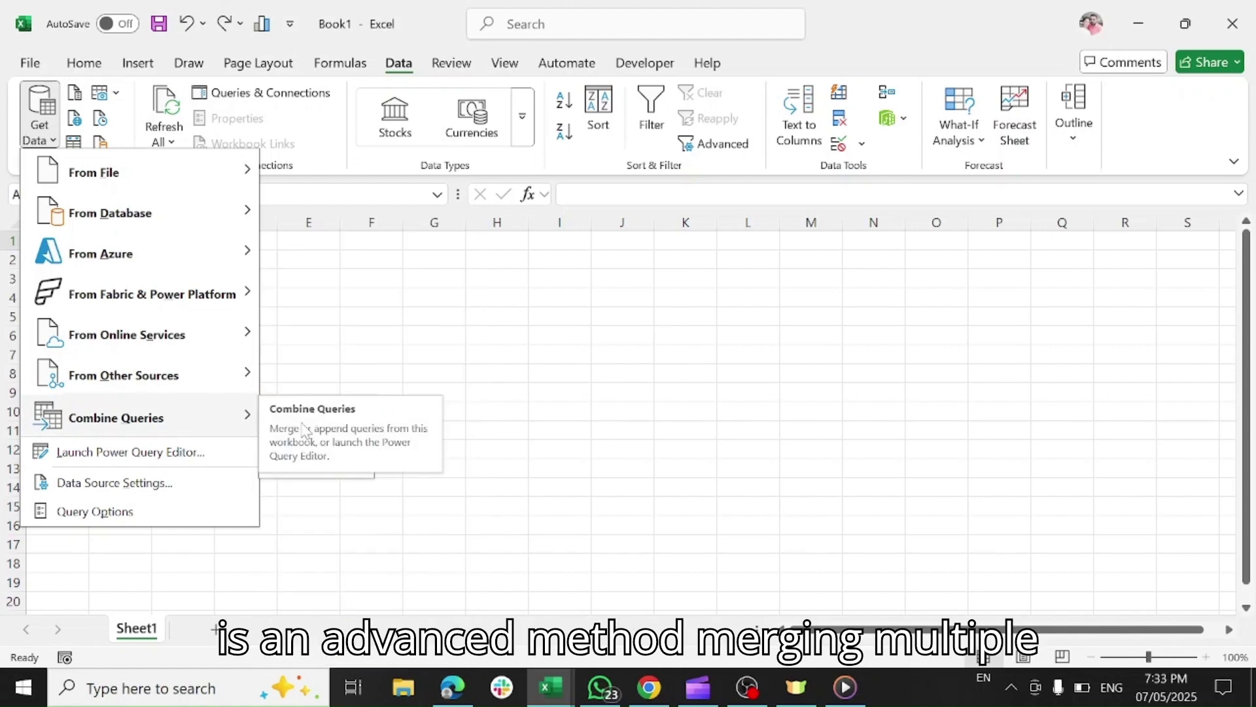
click(216, 417)
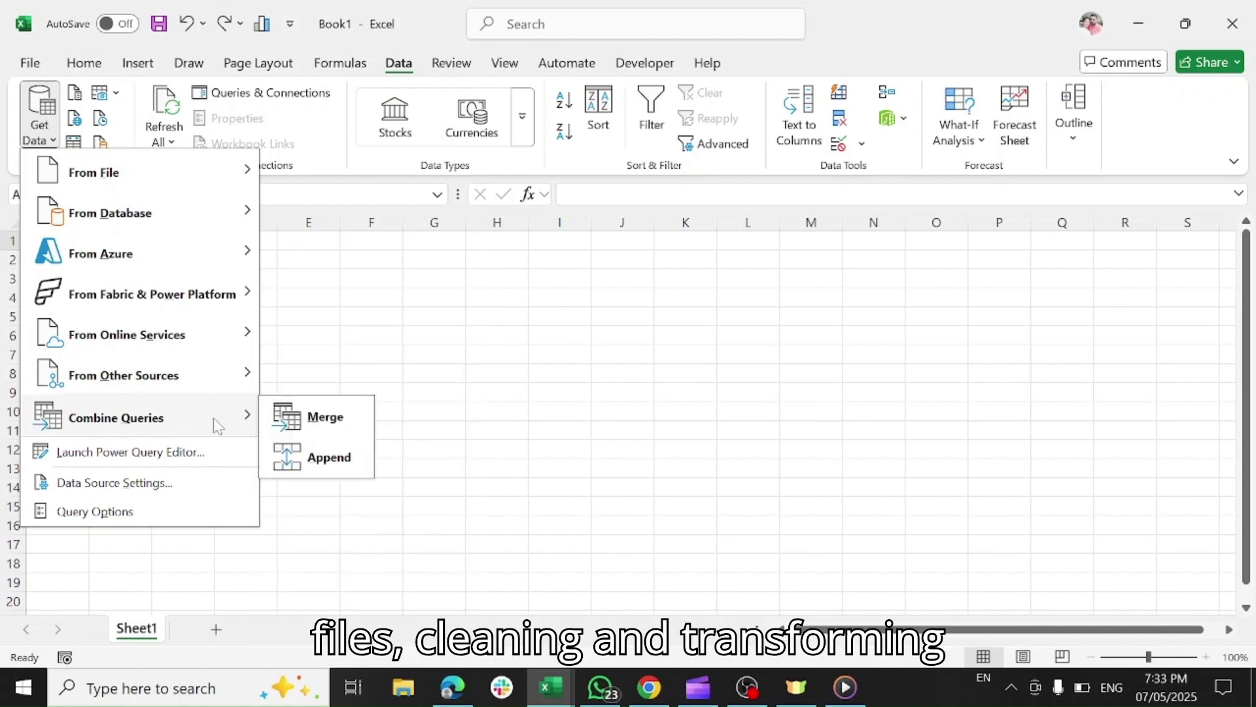
mouse_move(204, 393)
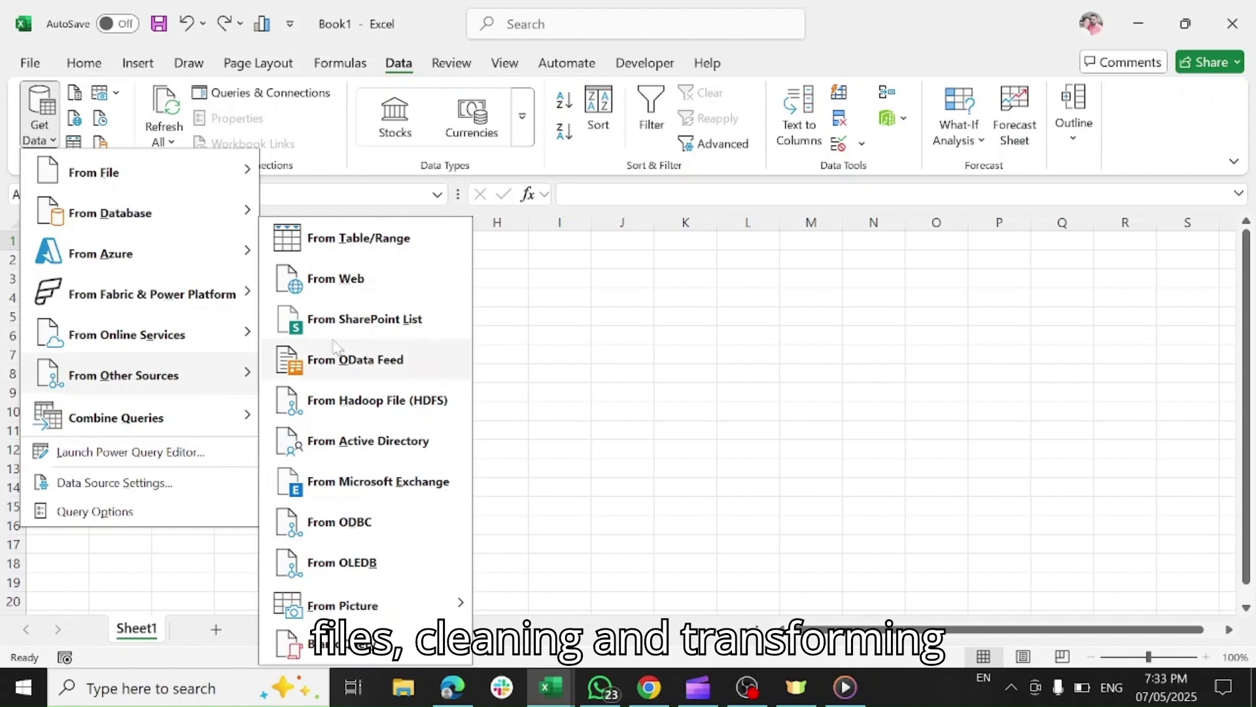
mouse_move(222, 422)
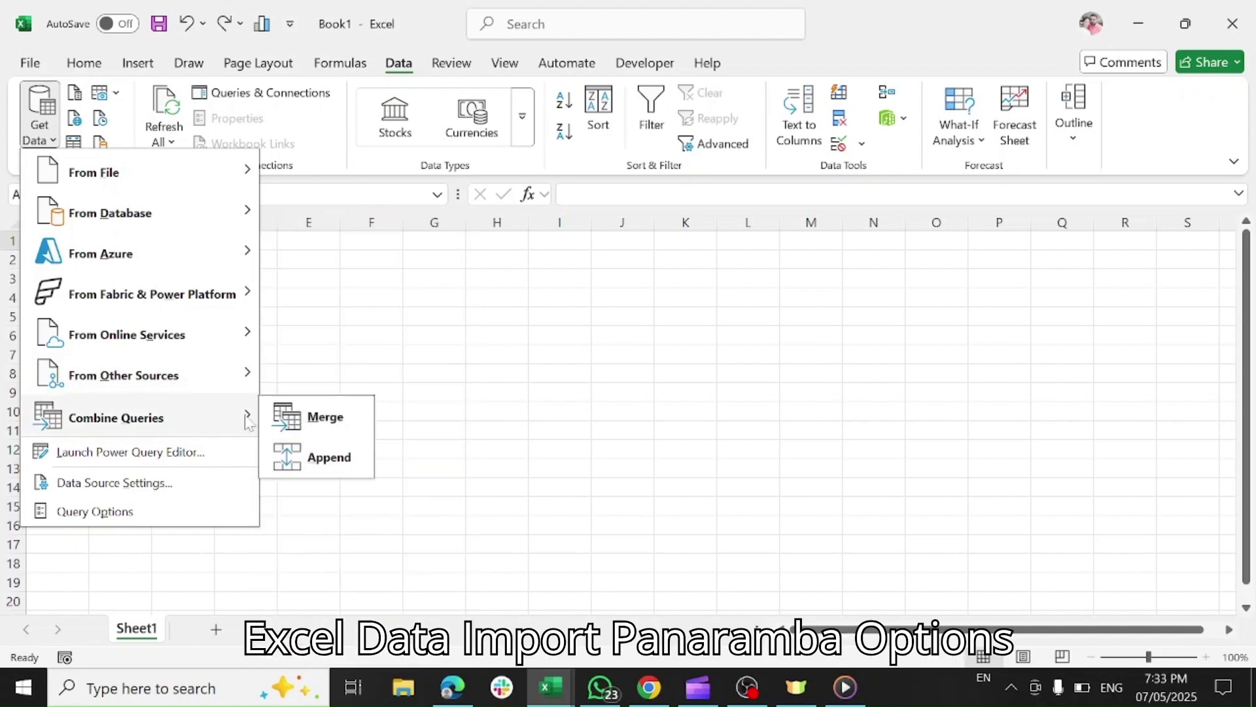
click(319, 409)
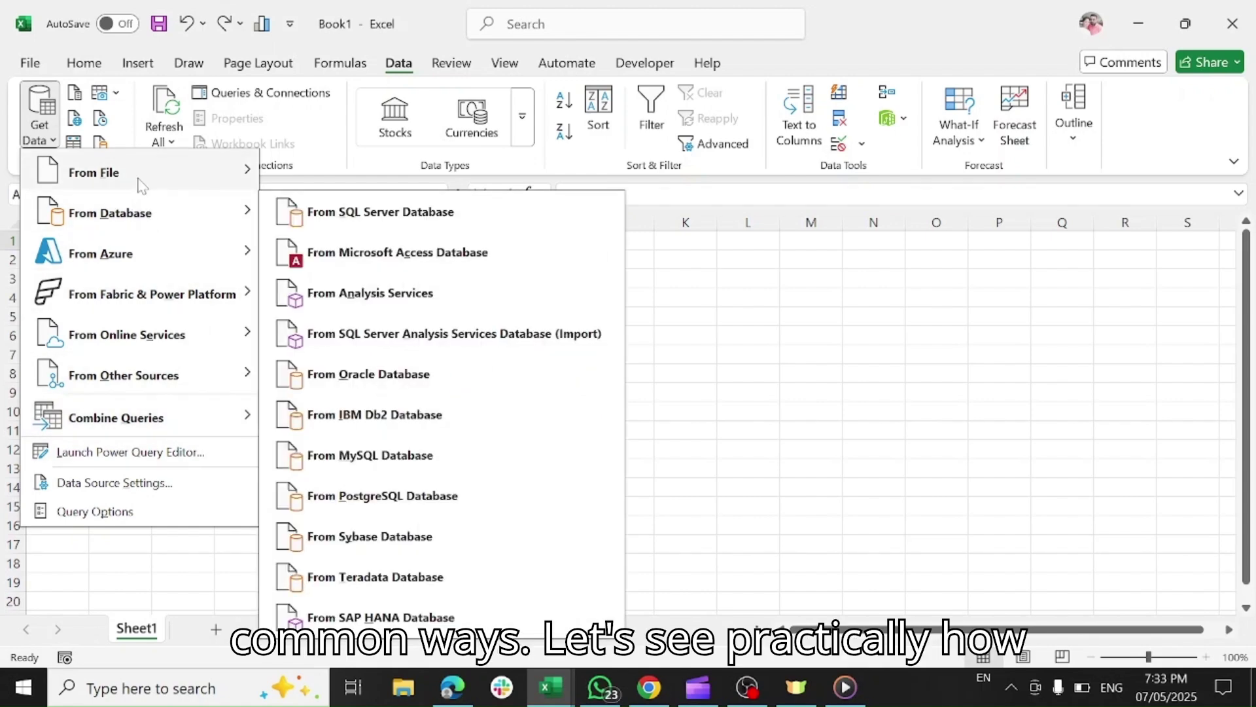
mouse_move(170, 226)
mouse_move(180, 259)
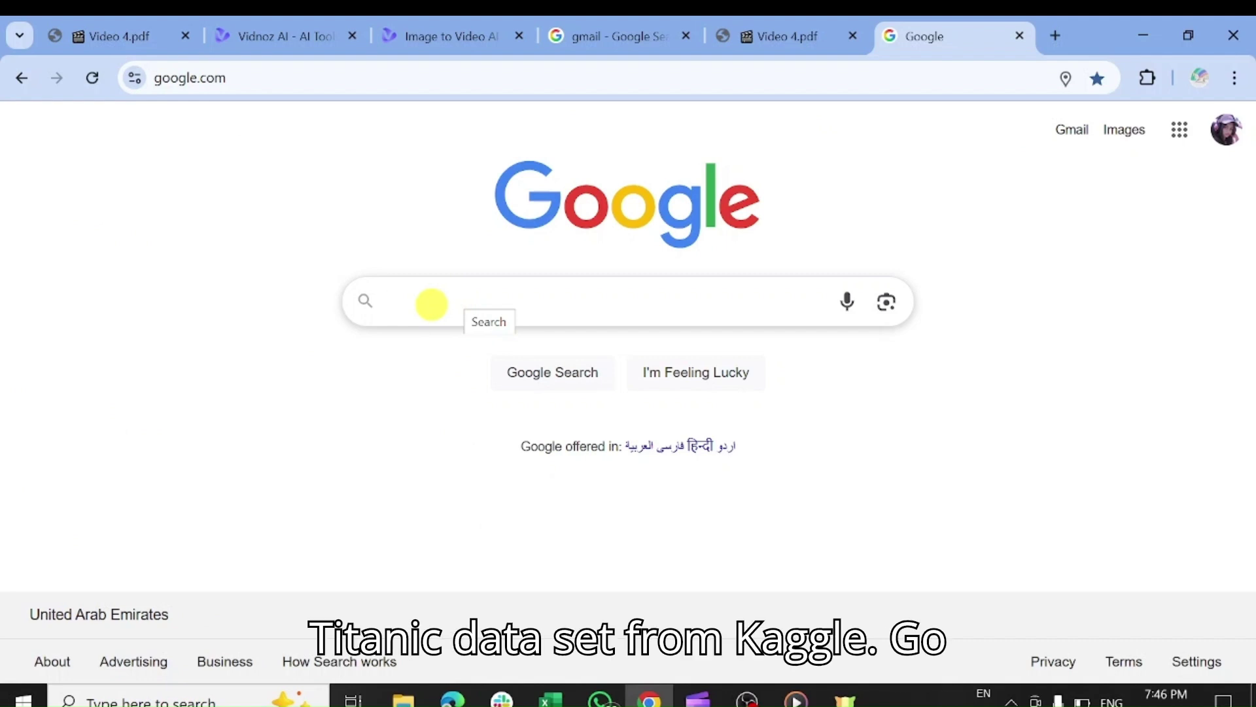
Switch to Chrome, search Google for kaggle.com and open the Kaggle site.
text(aggle)
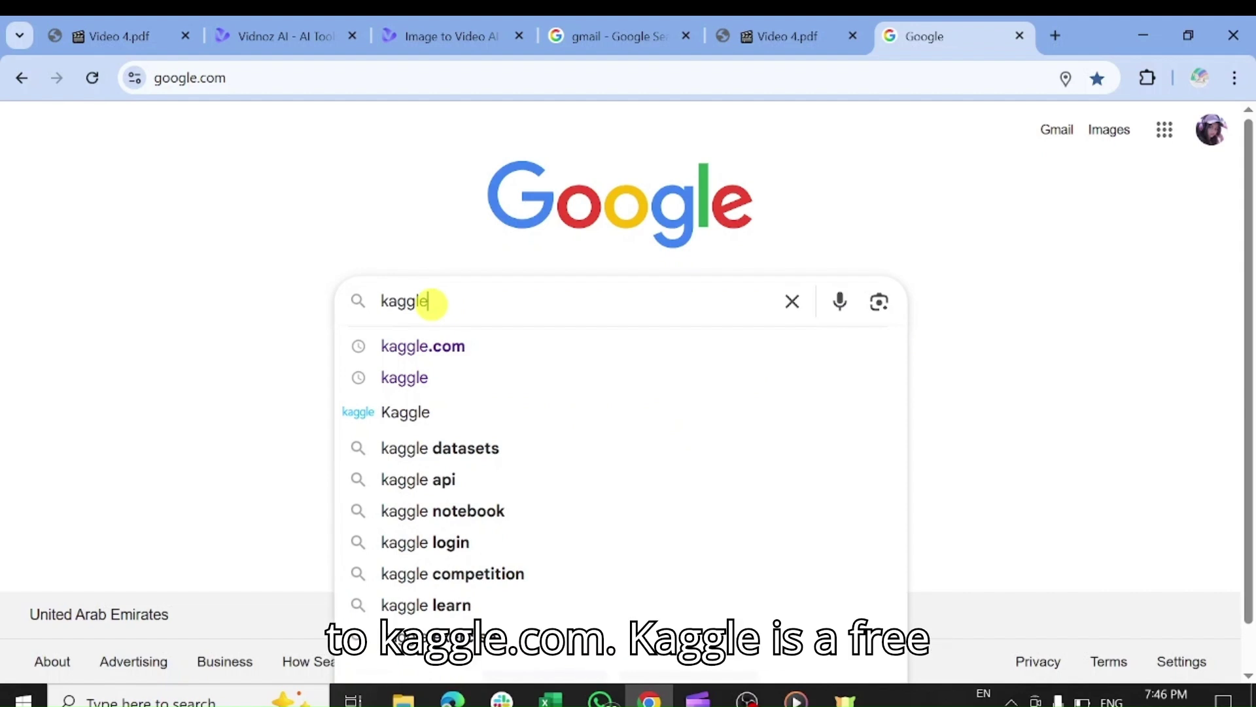
text(.com)
key(Return)
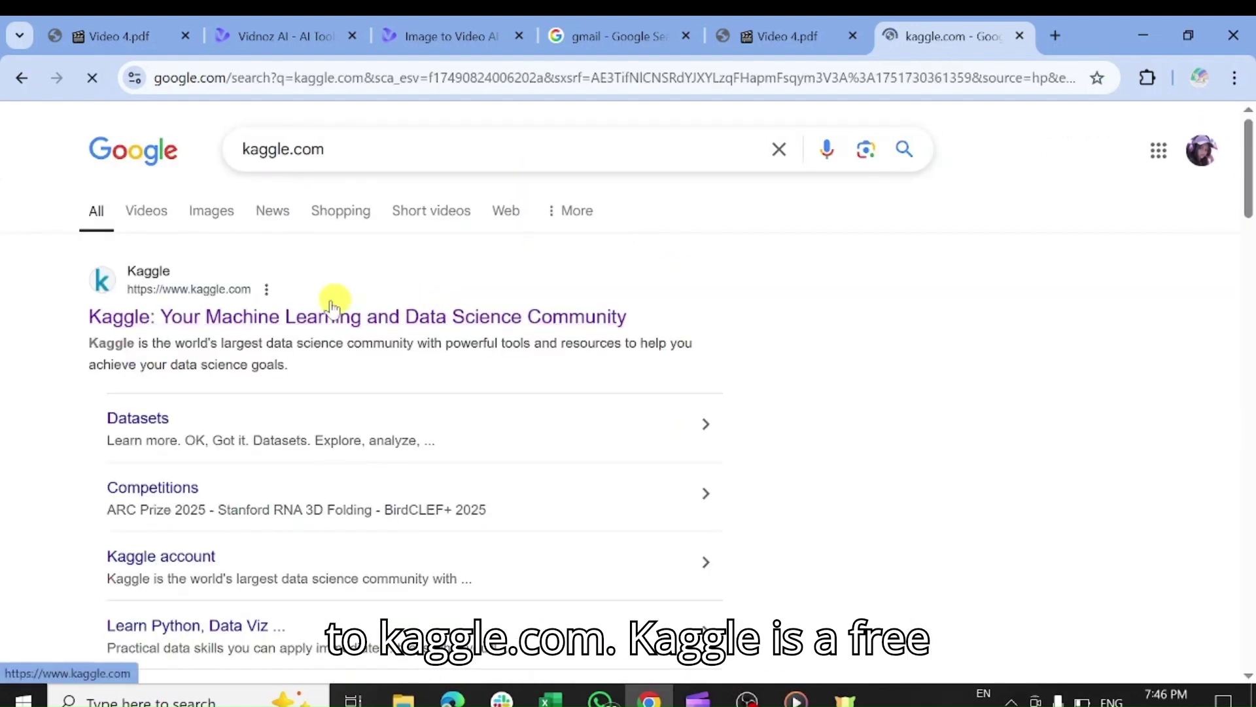
click(333, 320)
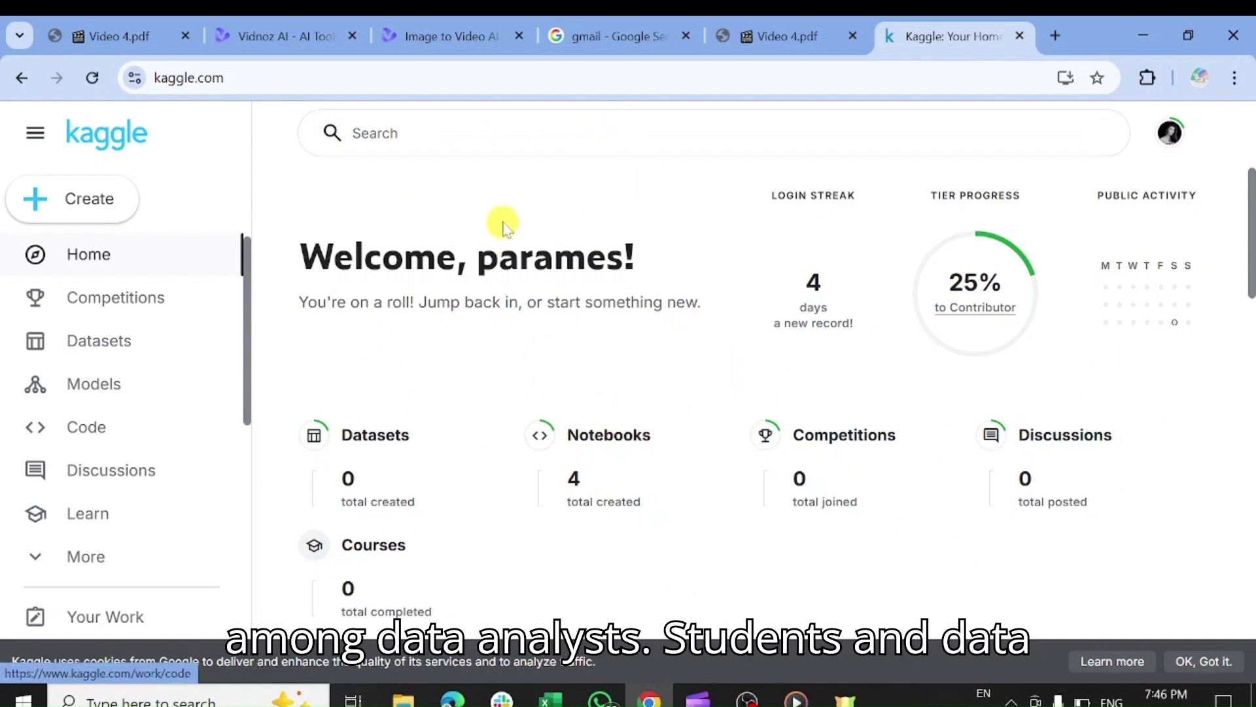
Search Kaggle for "titanic dataset" and limit the results to Datasets.
click(560, 139)
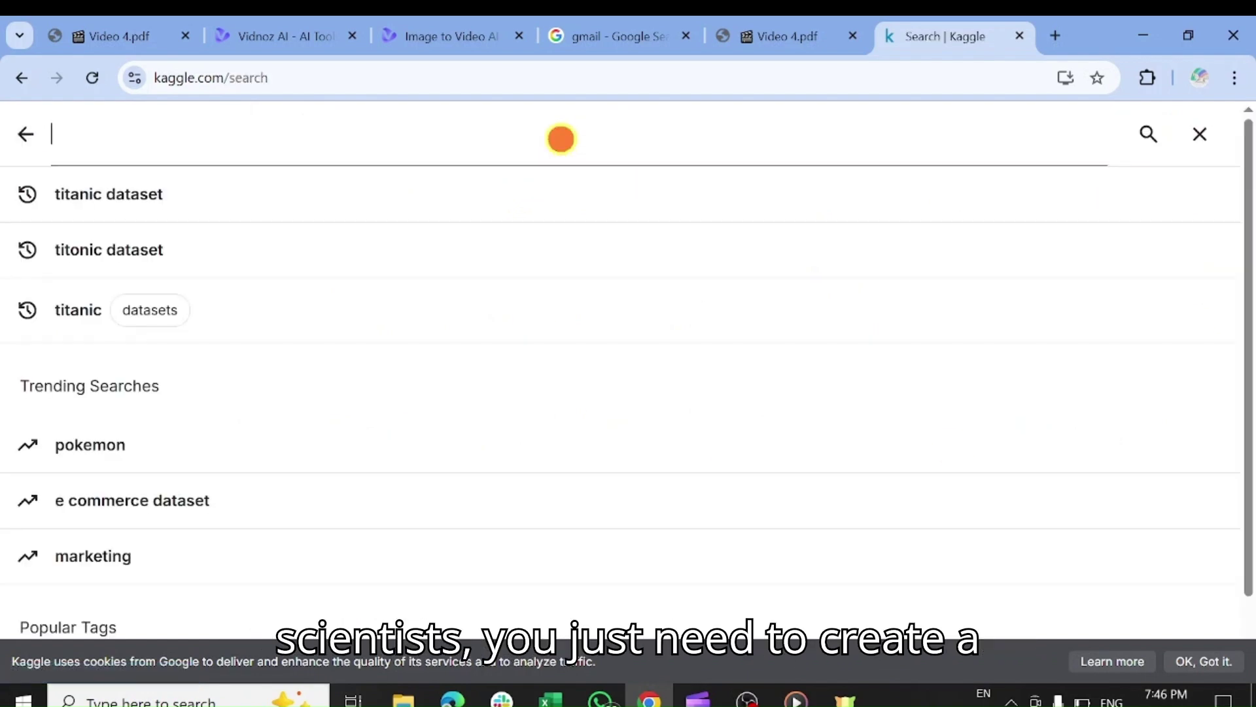
click(25, 135)
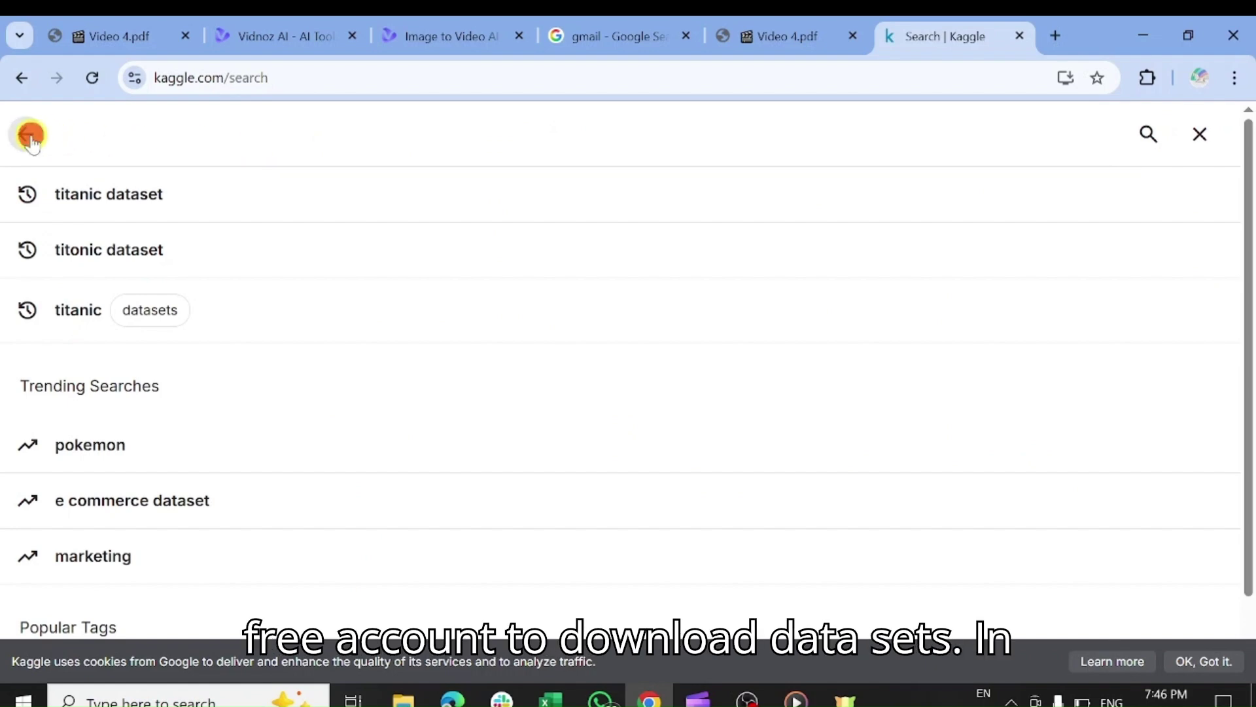
click(454, 139)
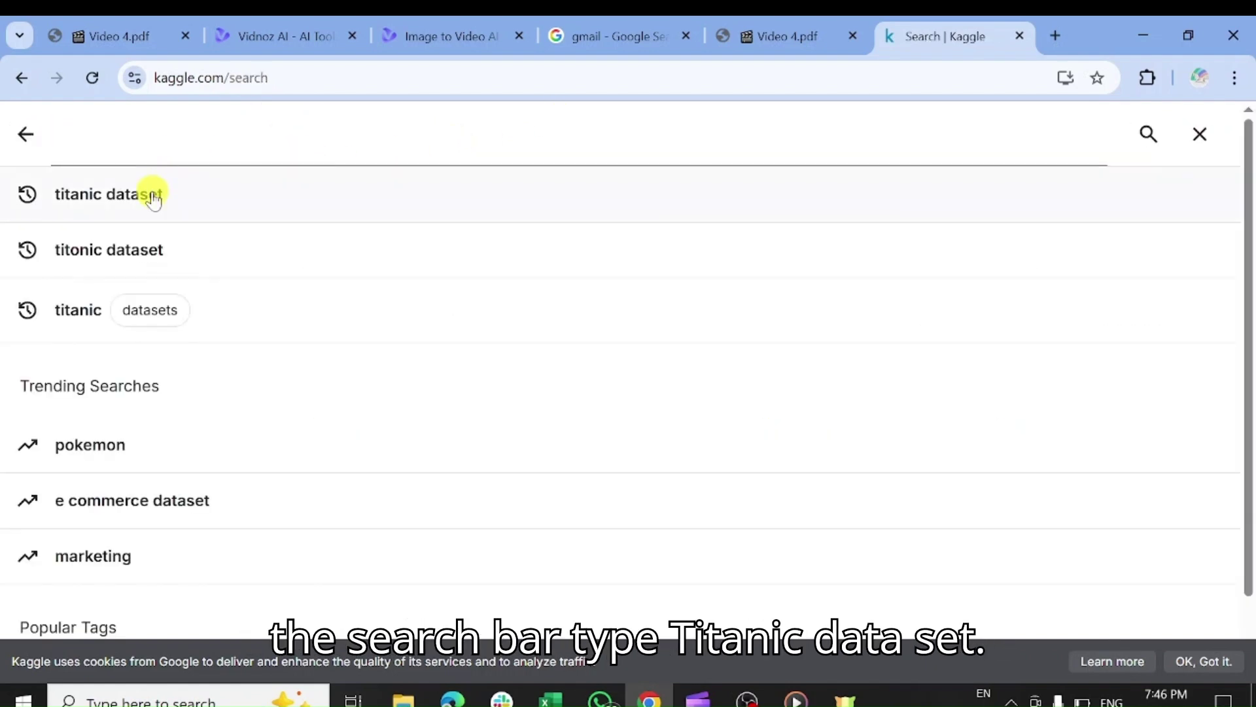
click(152, 196)
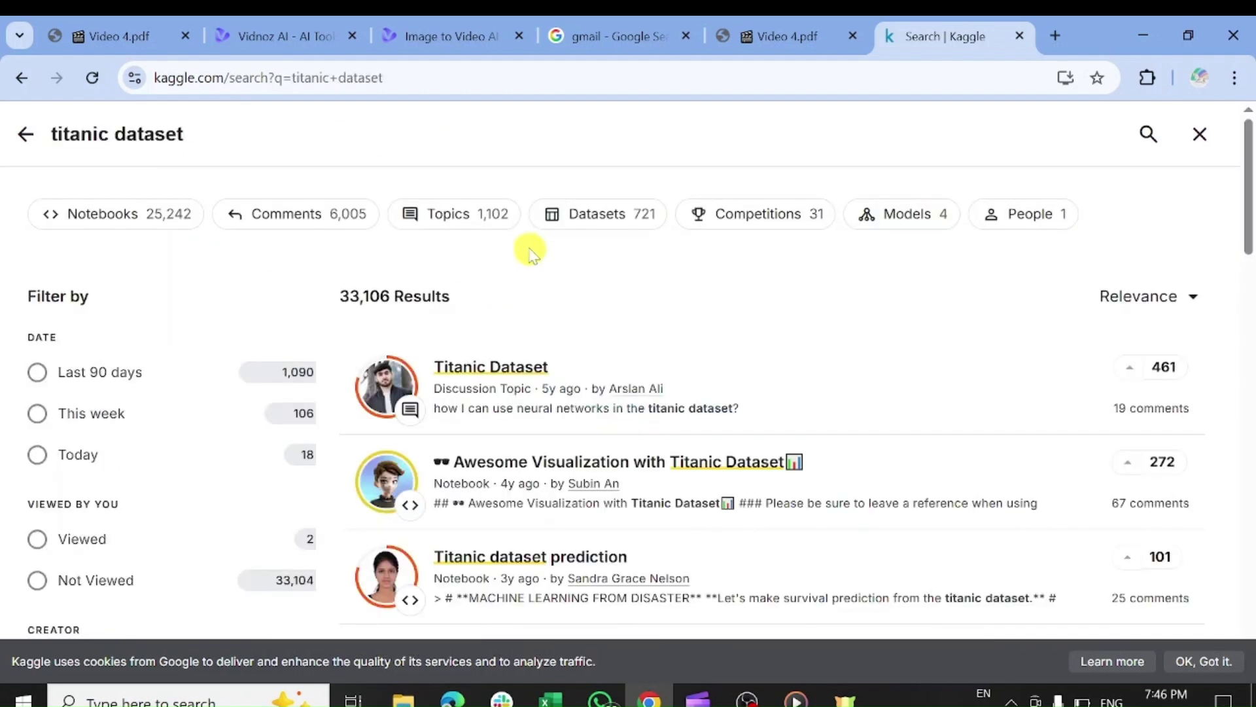
click(579, 221)
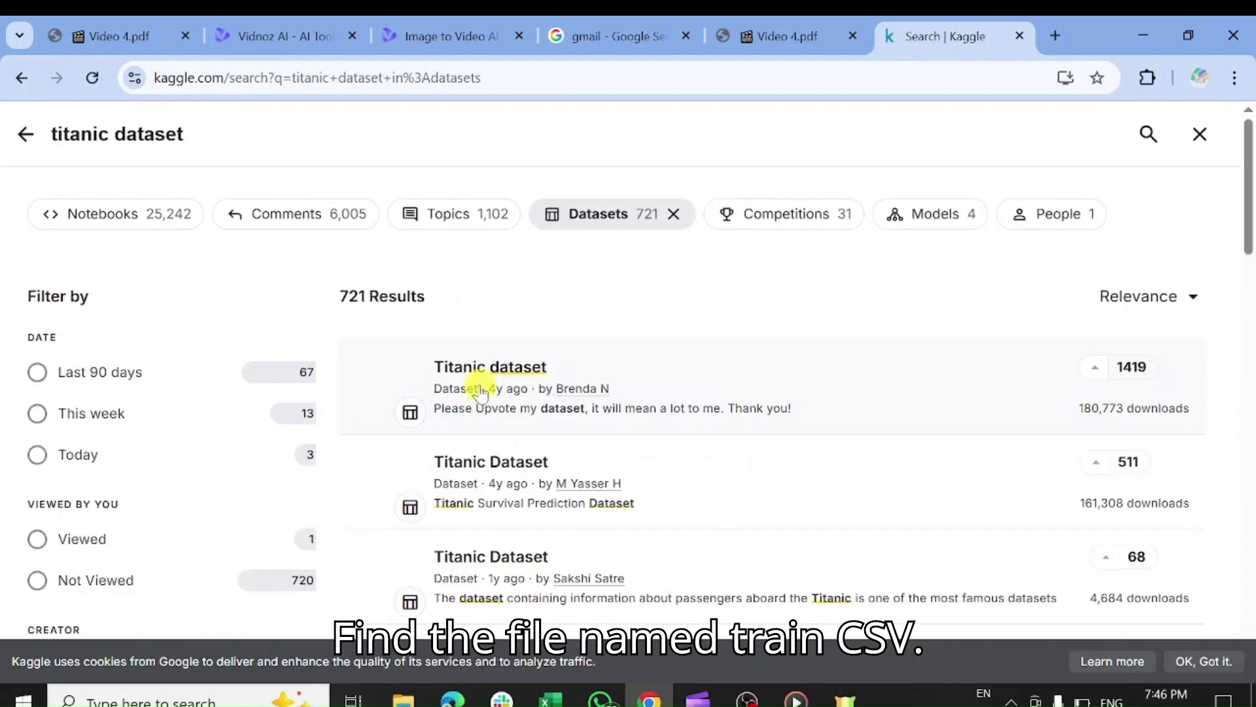
Open the first Titanic dataset in the results and download it to the computer.
click(472, 365)
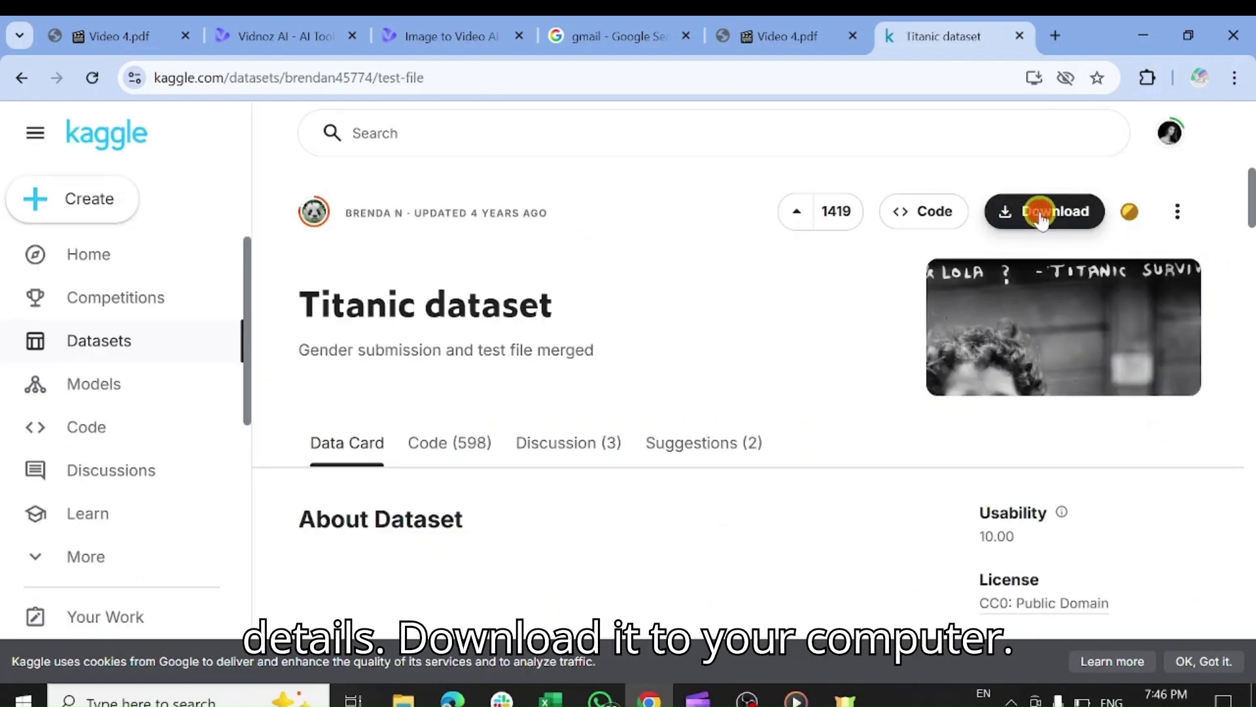
click(1017, 224)
click(906, 586)
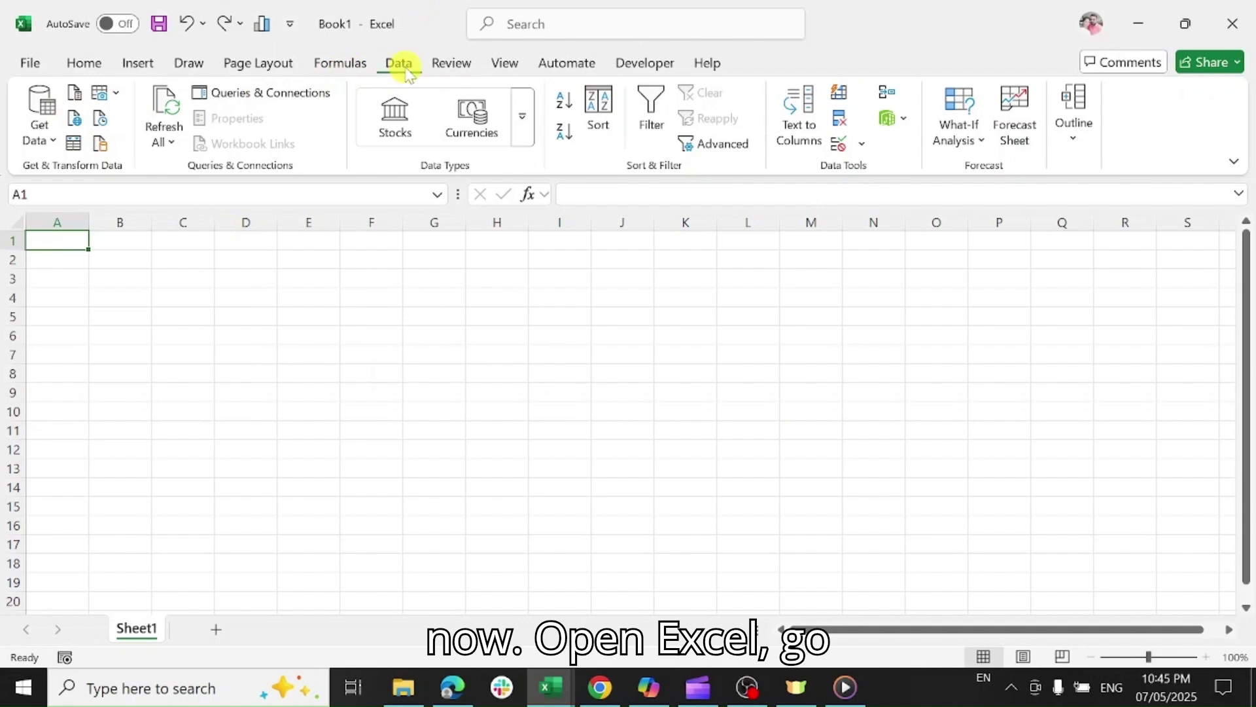
Switch to Excel, load the CSV file train from the titanic folder into the workbook, and dismiss the Queries & Connections pane.
click(41, 121)
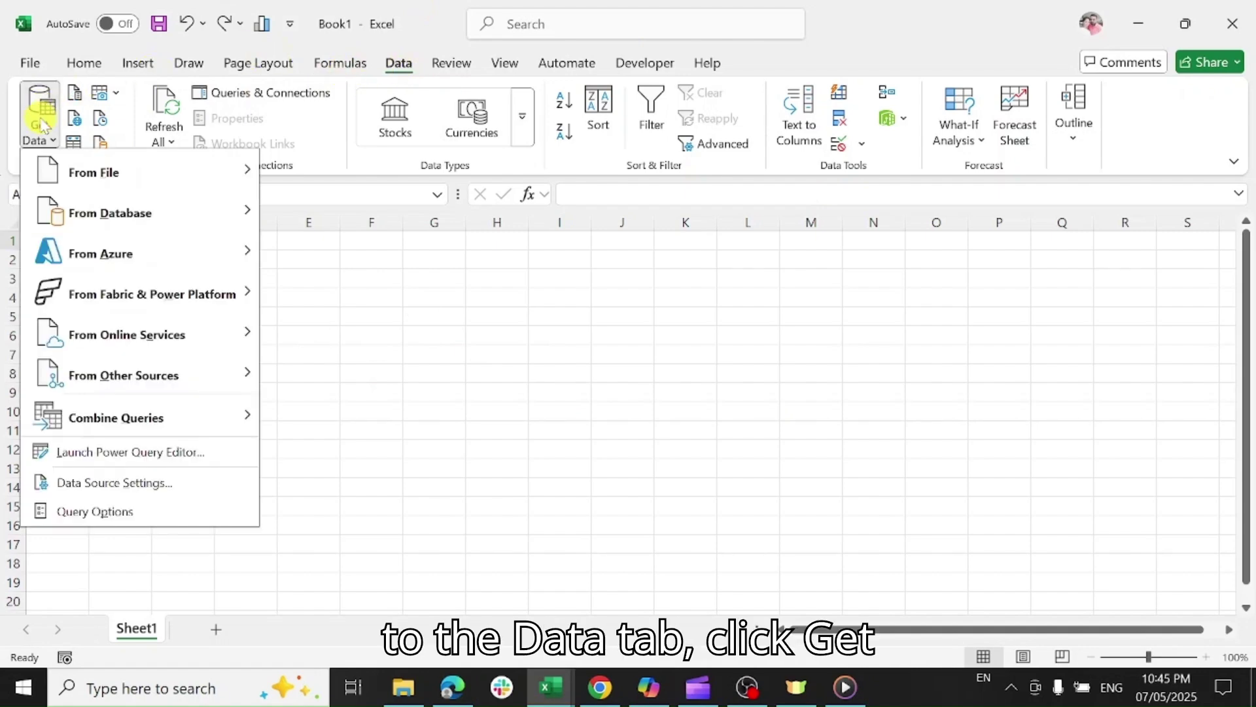
mouse_move(78, 187)
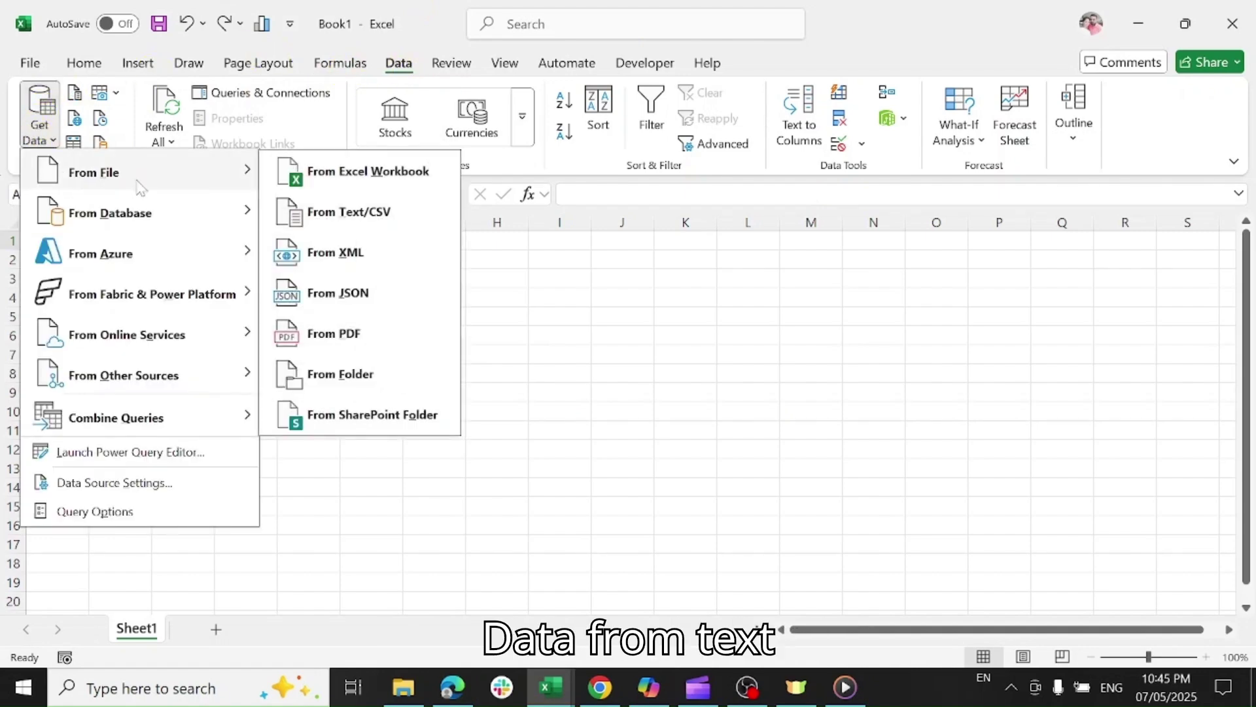
click(365, 219)
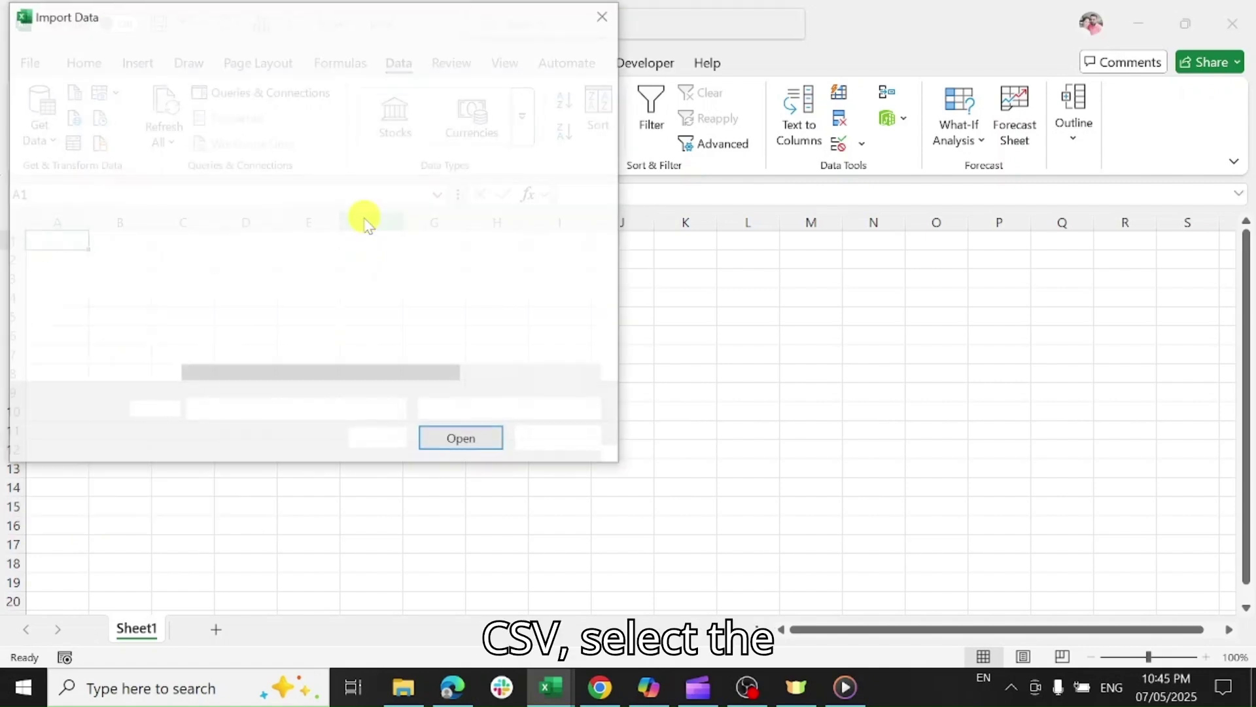
click(215, 140)
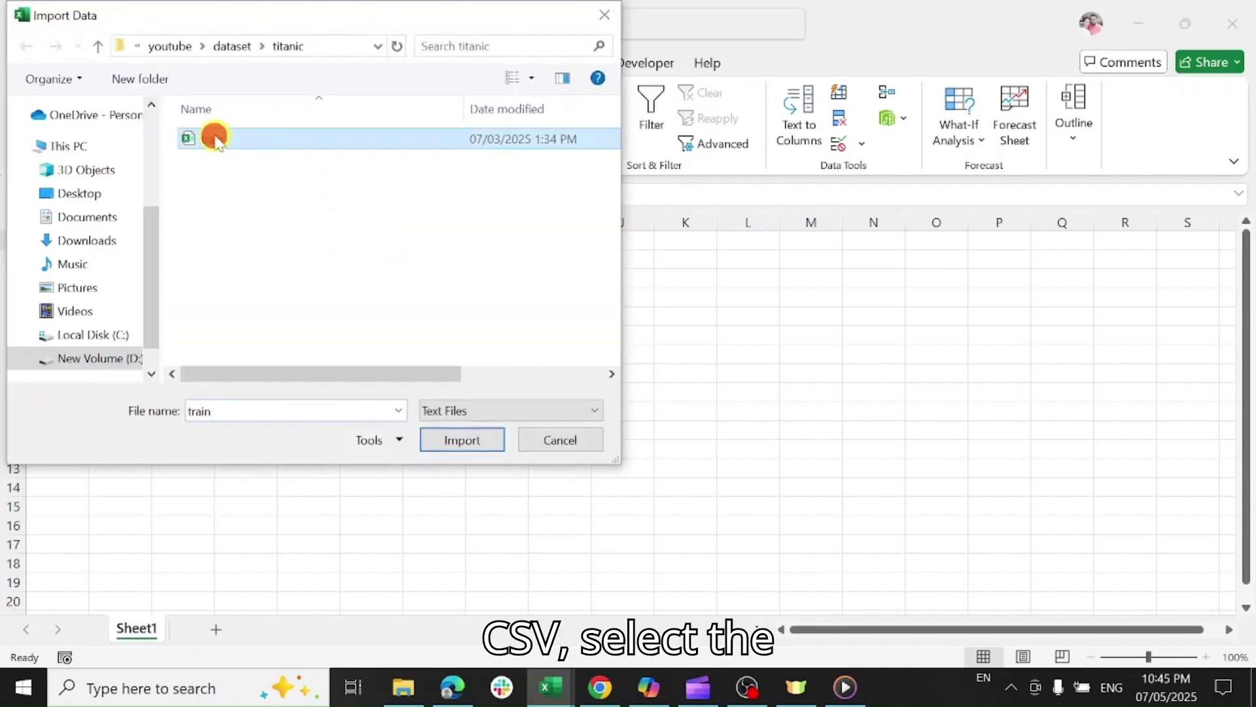
click(461, 440)
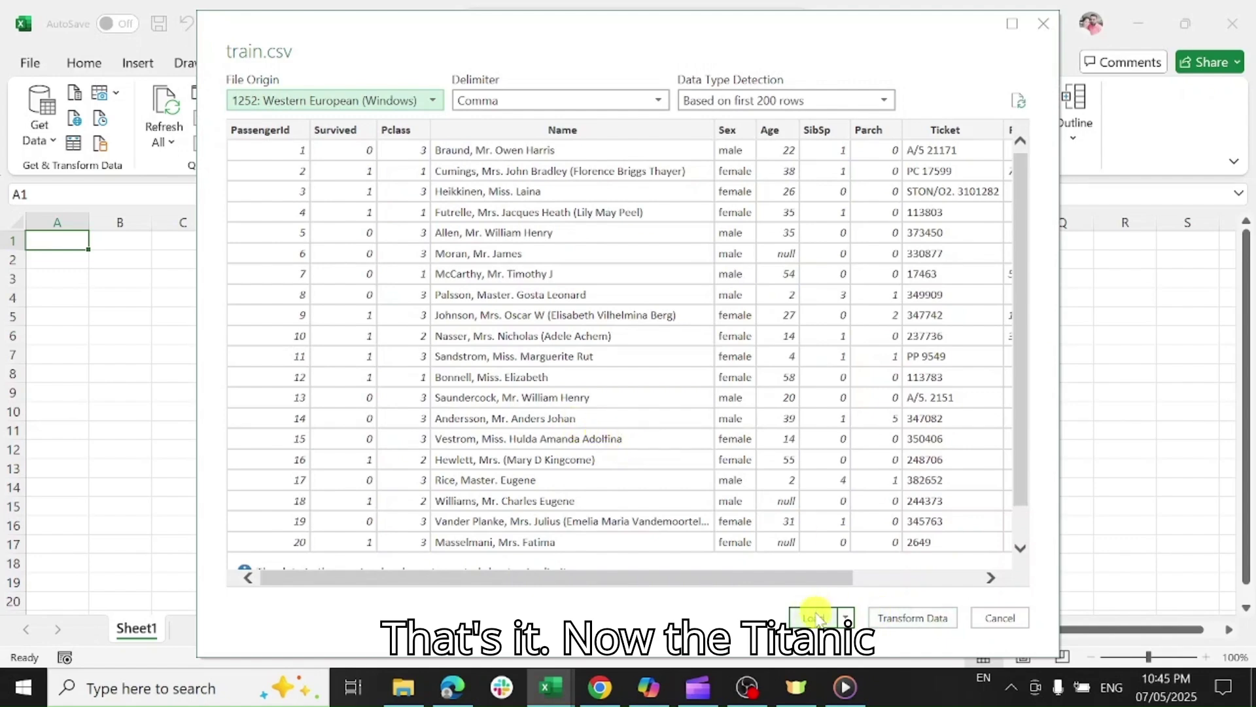
click(815, 616)
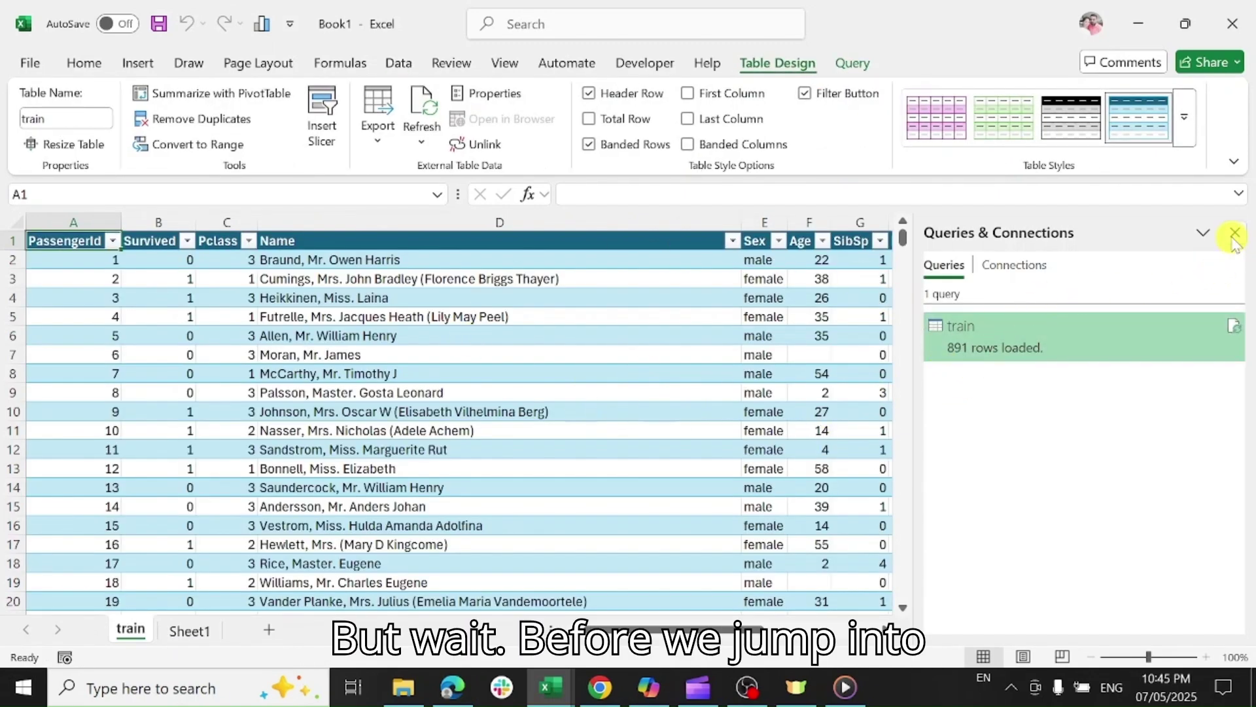
click(1233, 232)
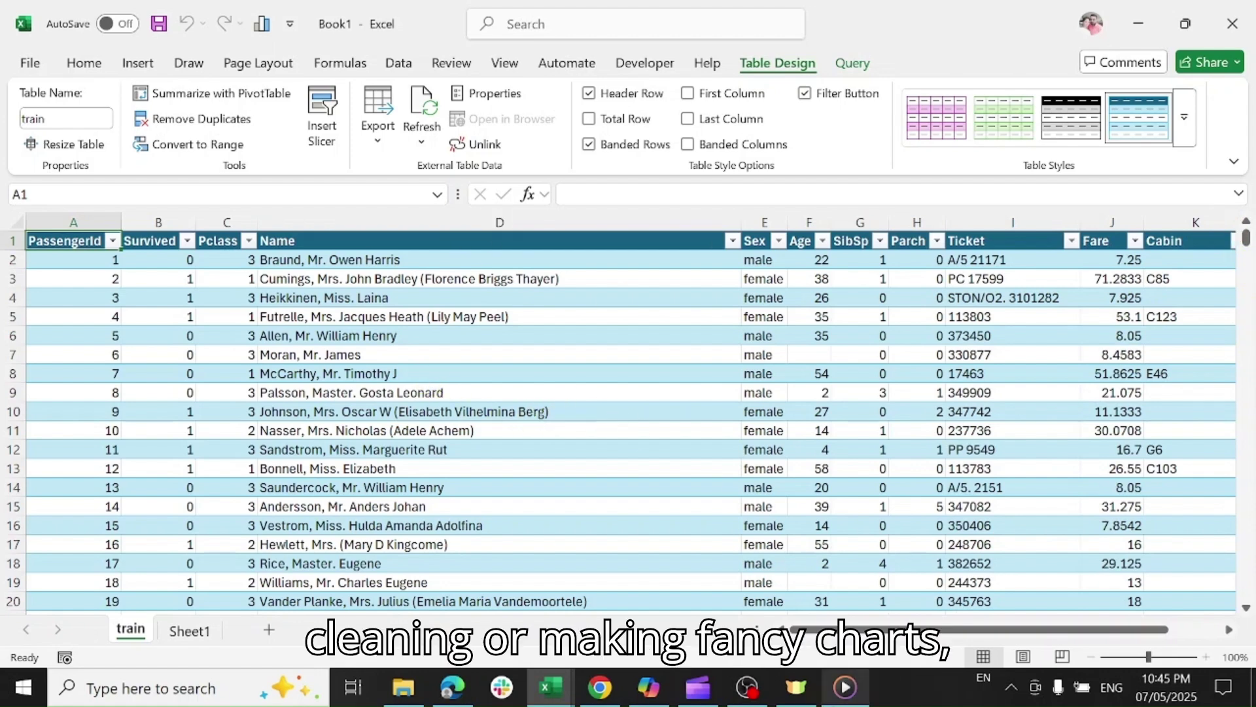
Examine the PassengerId, Survived, Pclass and Name columns of the train table, including the Survived codes and the ticket classes listed in the Pclass filter.
mouse_move(818, 628)
mouse_down()
mouse_move(940, 624)
mouse_move(801, 610)
mouse_up()
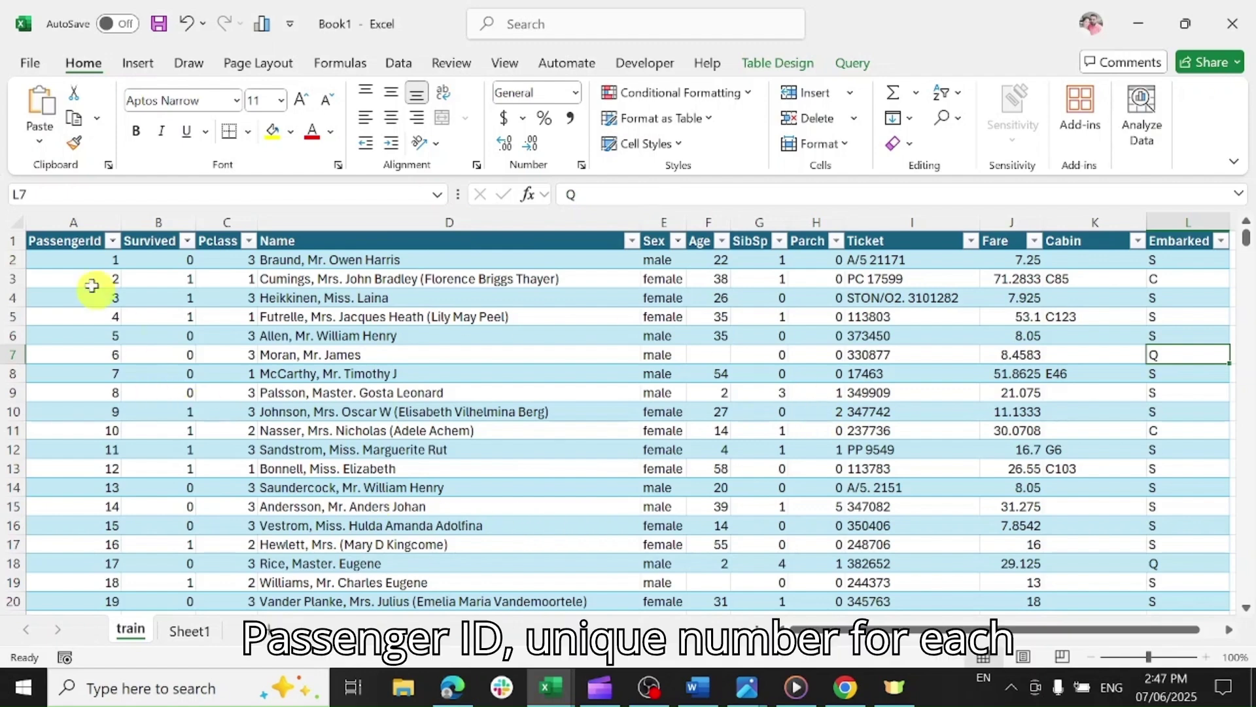
click(73, 214)
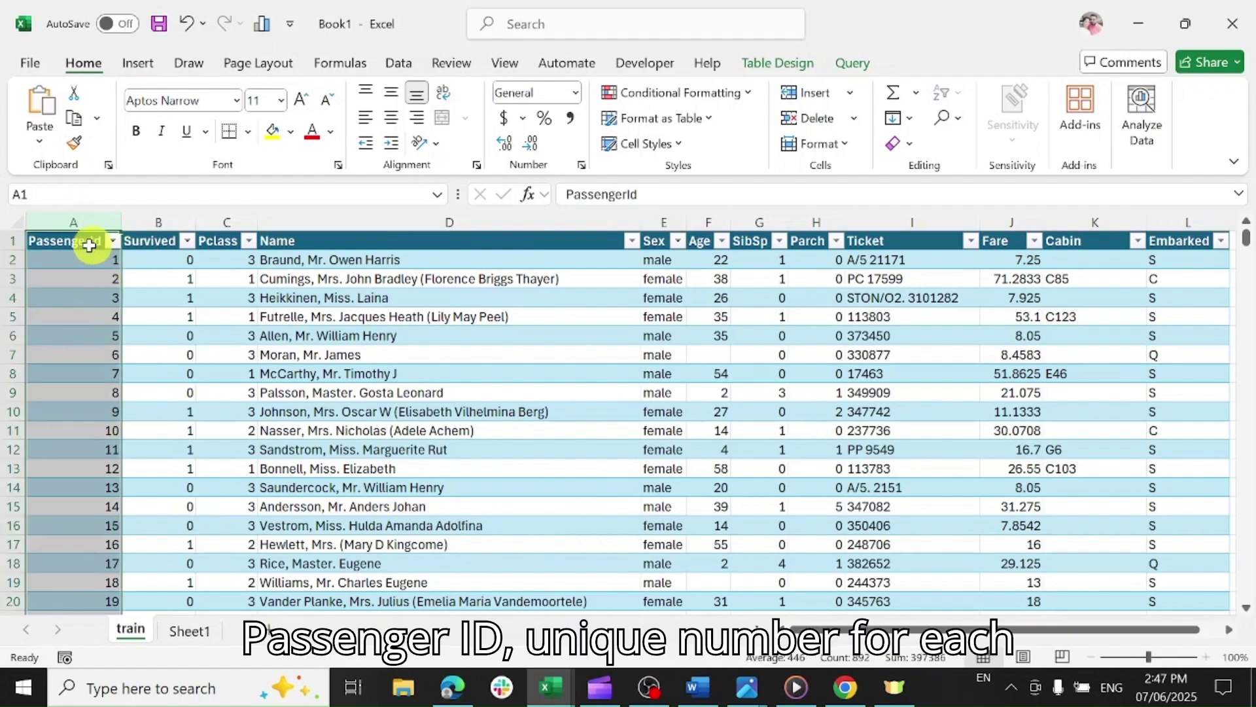
click(160, 218)
click(159, 280)
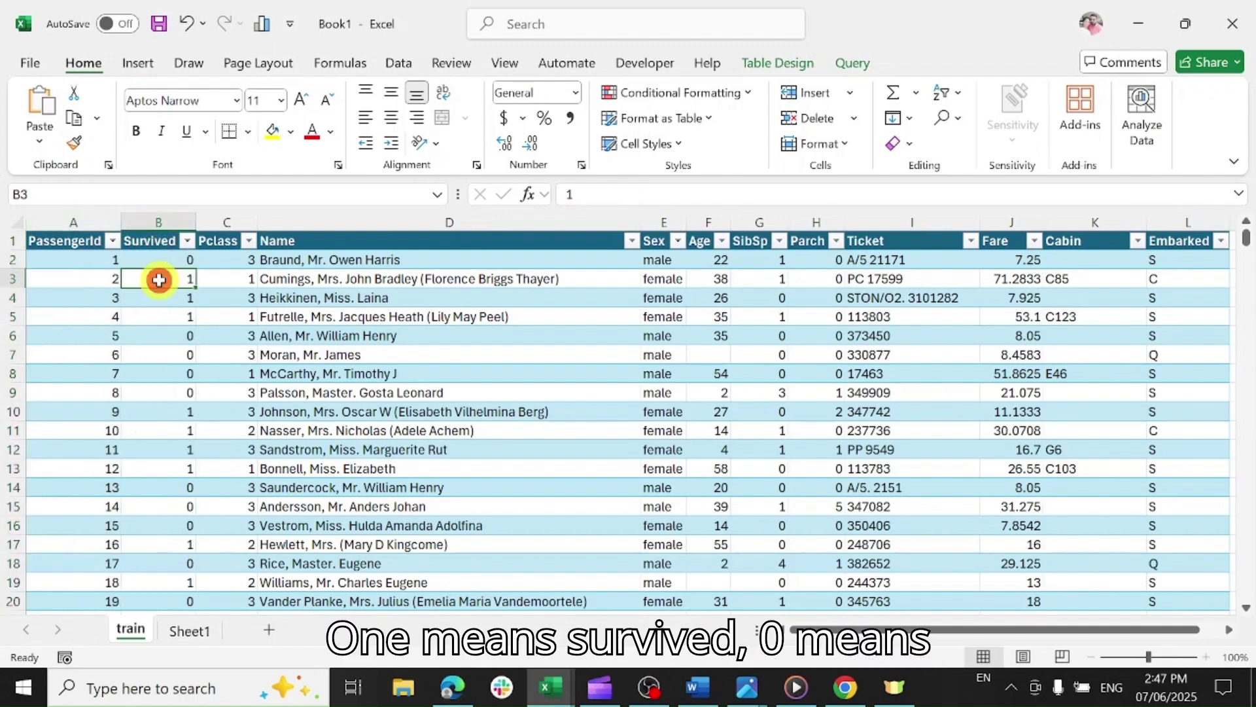
click(164, 259)
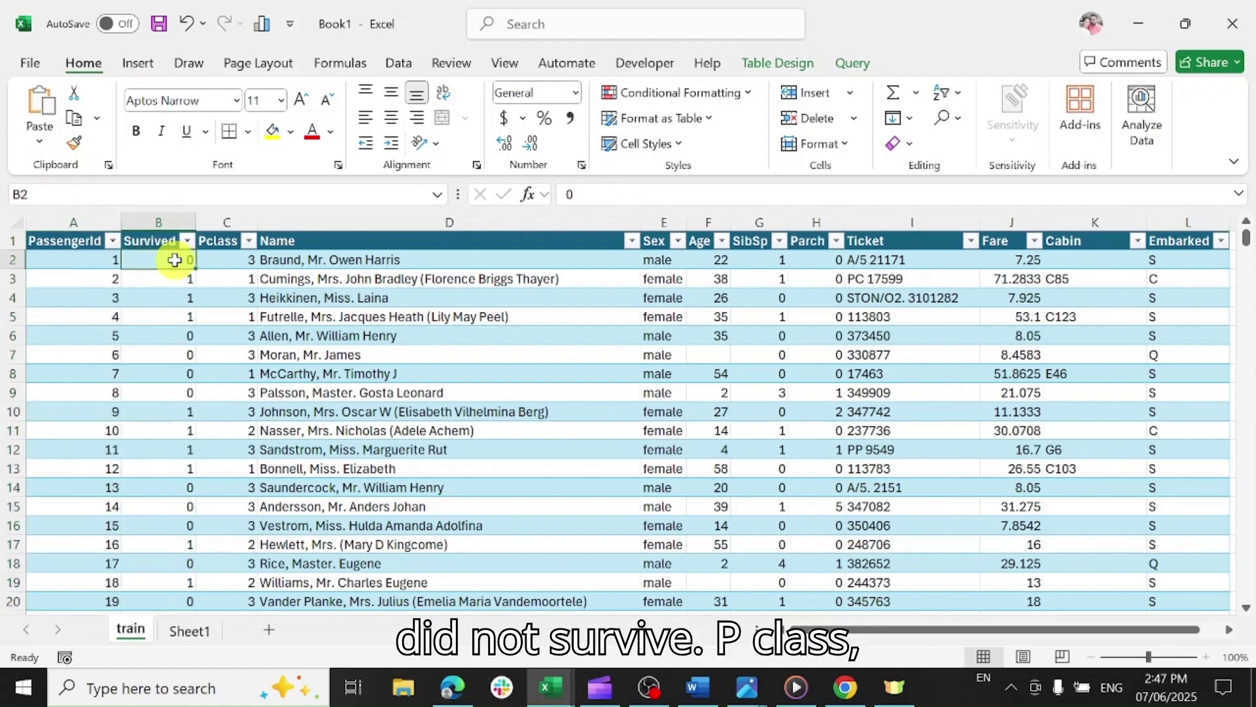
click(232, 219)
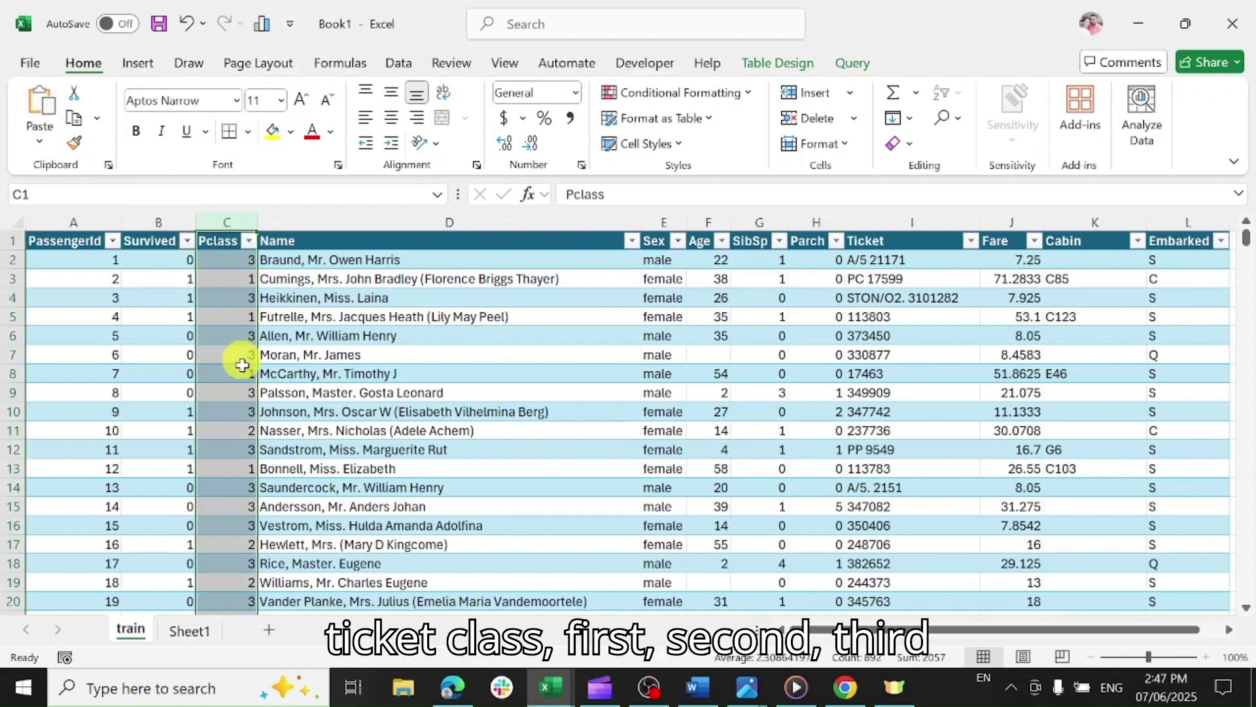
click(250, 240)
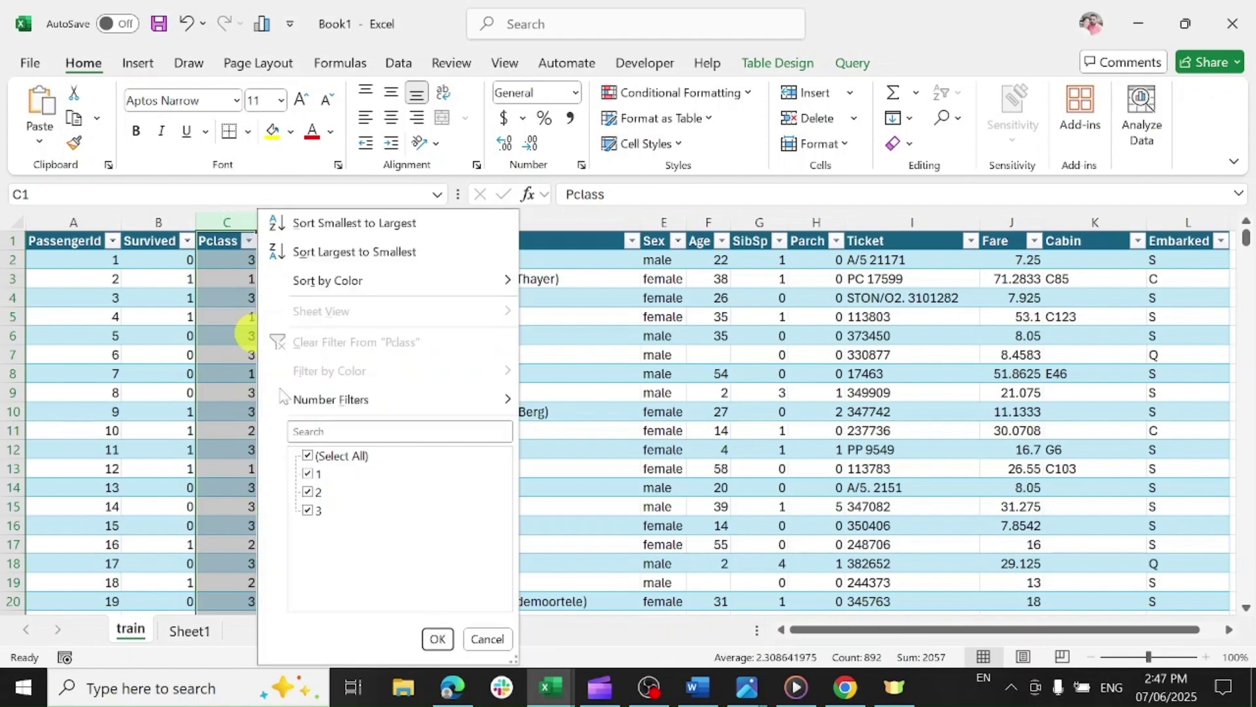
click(561, 451)
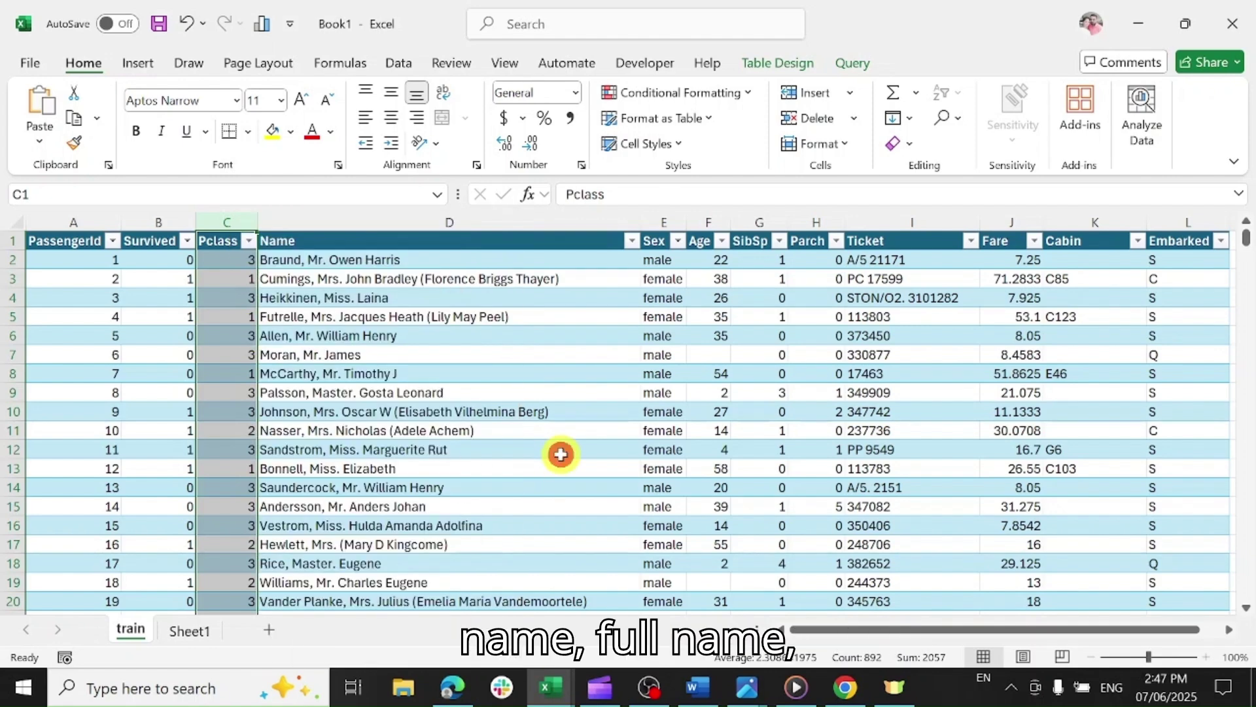
click(420, 244)
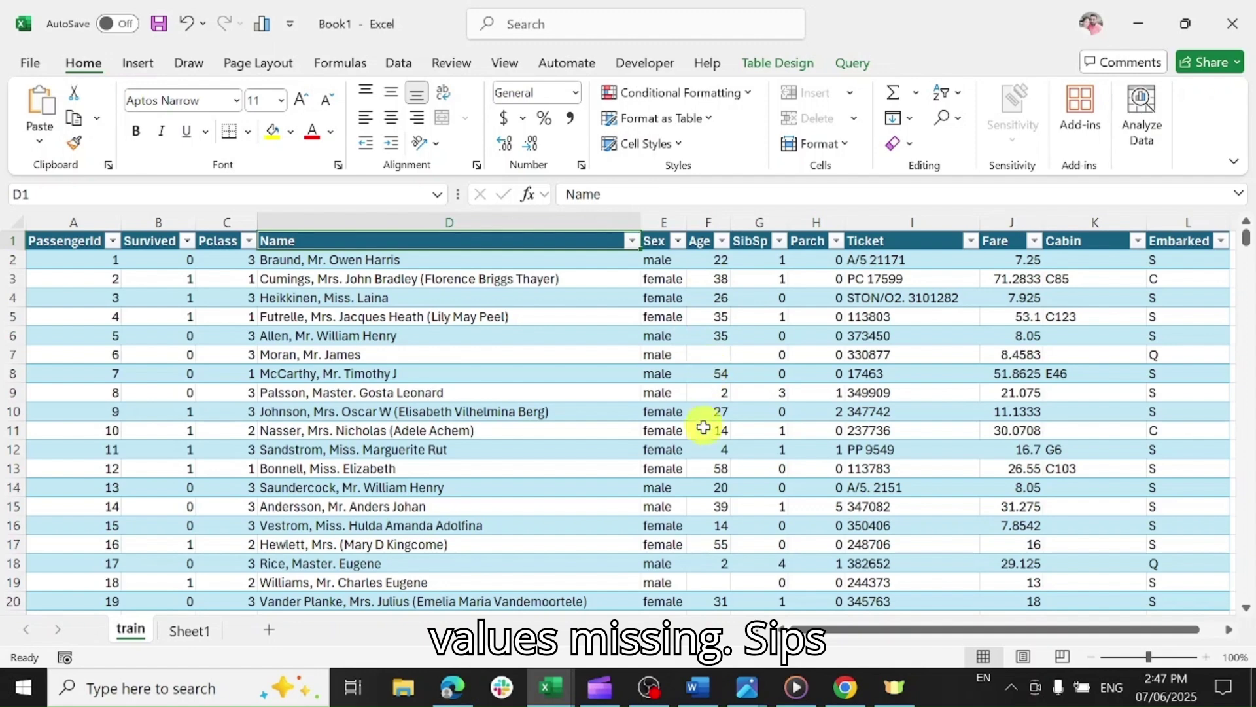
Examine the SibSp, Parch, Ticket, Fare, Cabin and Embarked columns, including example cells for the port codes C, Q and S.
click(746, 222)
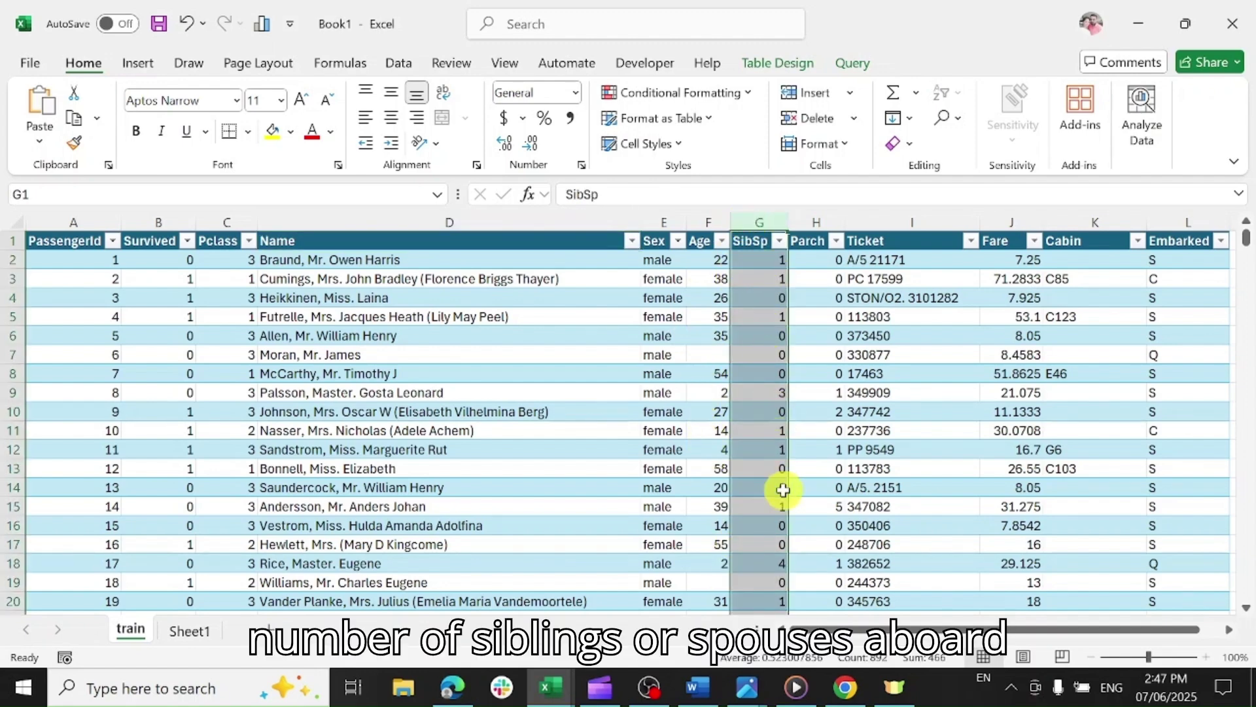
click(820, 223)
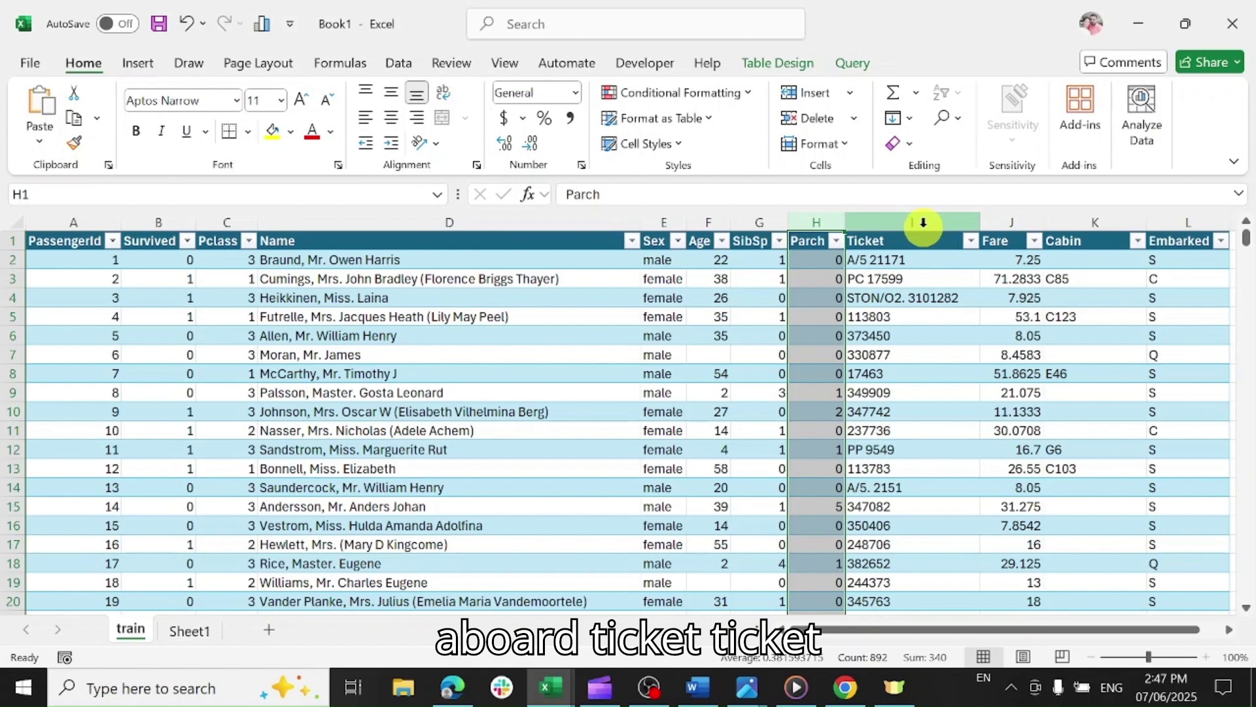
click(923, 223)
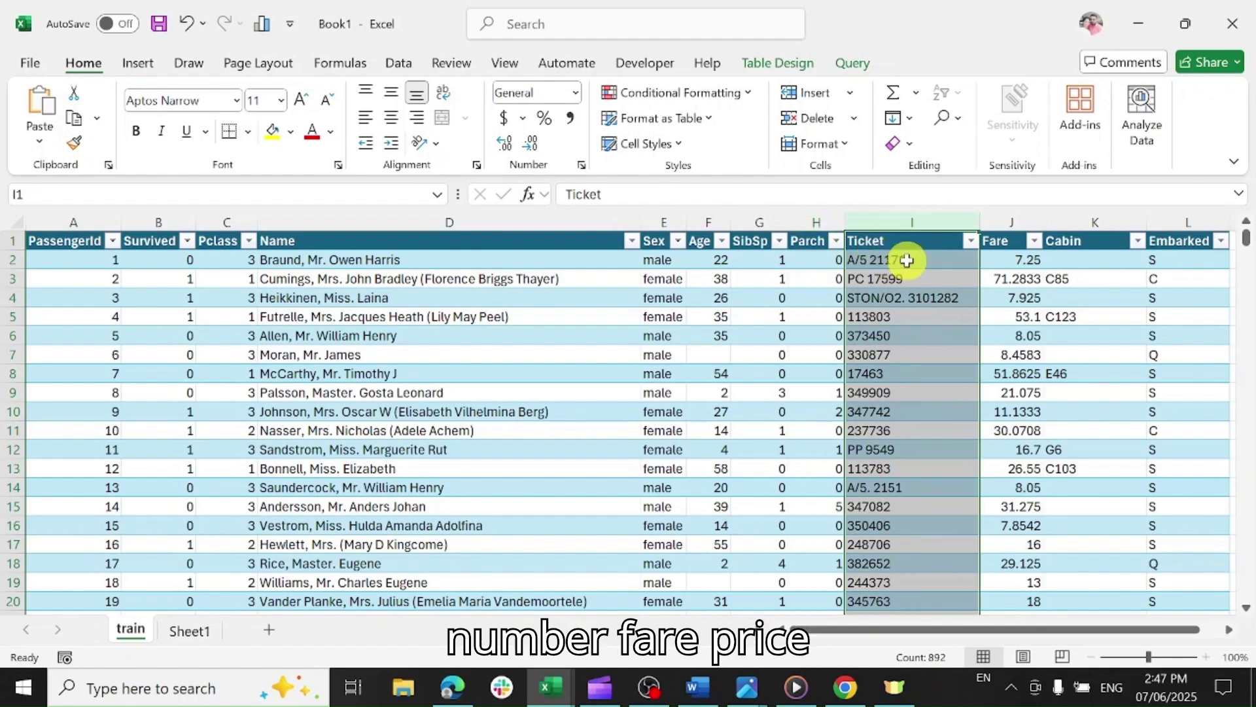
click(1007, 223)
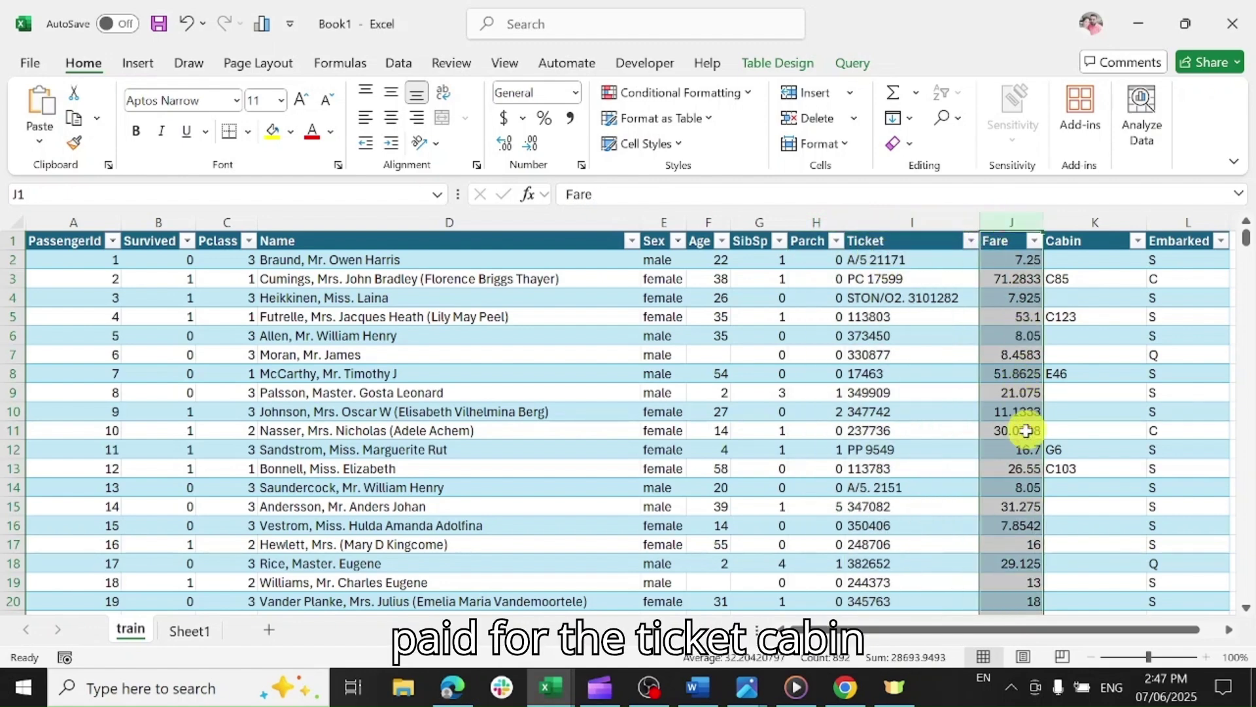
click(1094, 223)
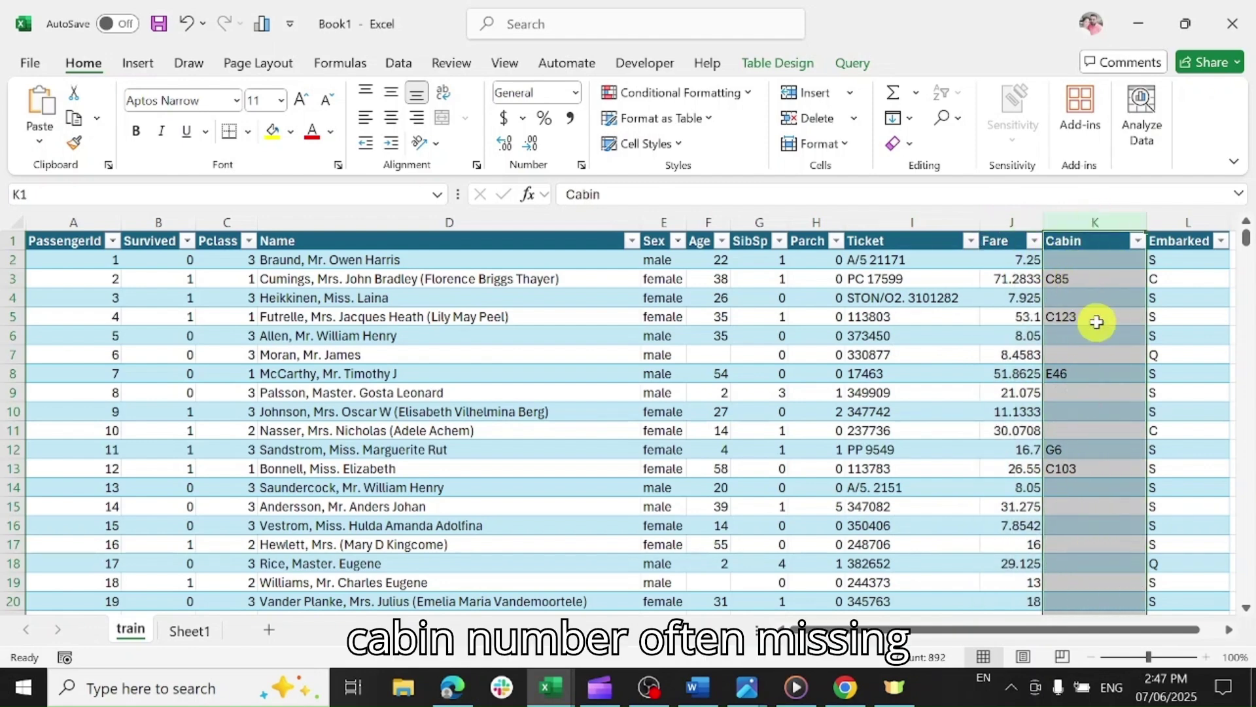
click(1184, 223)
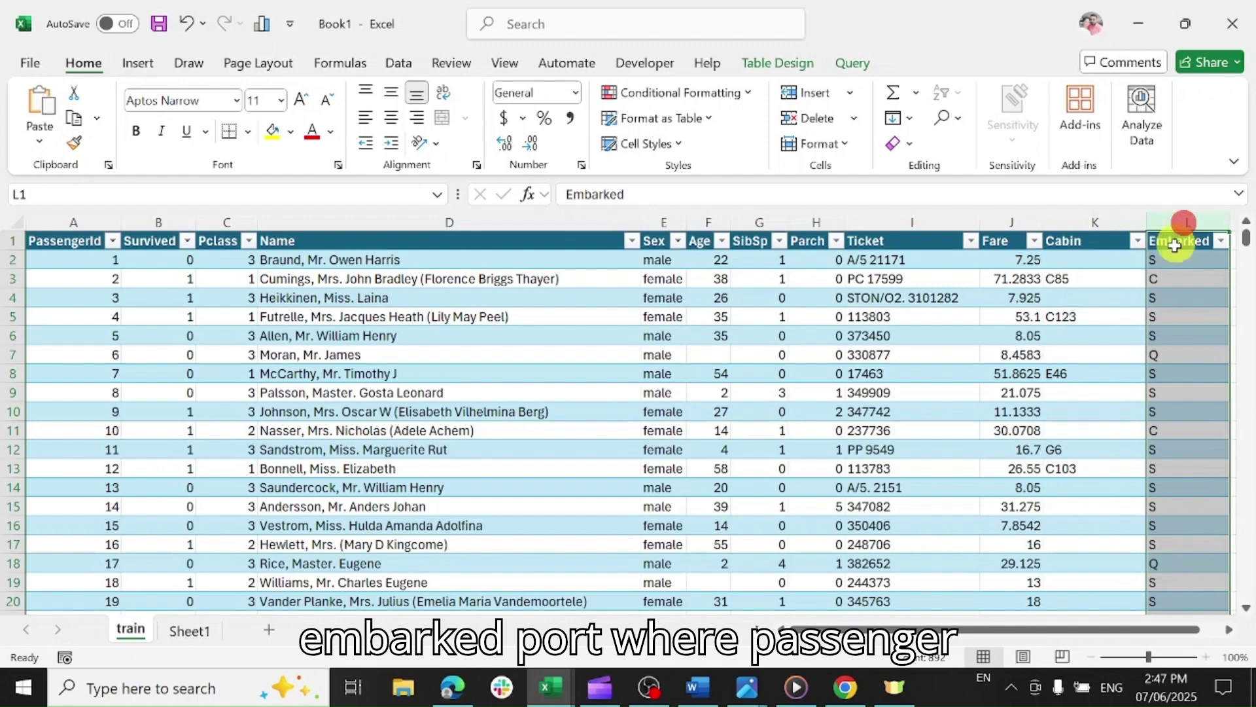
click(1188, 277)
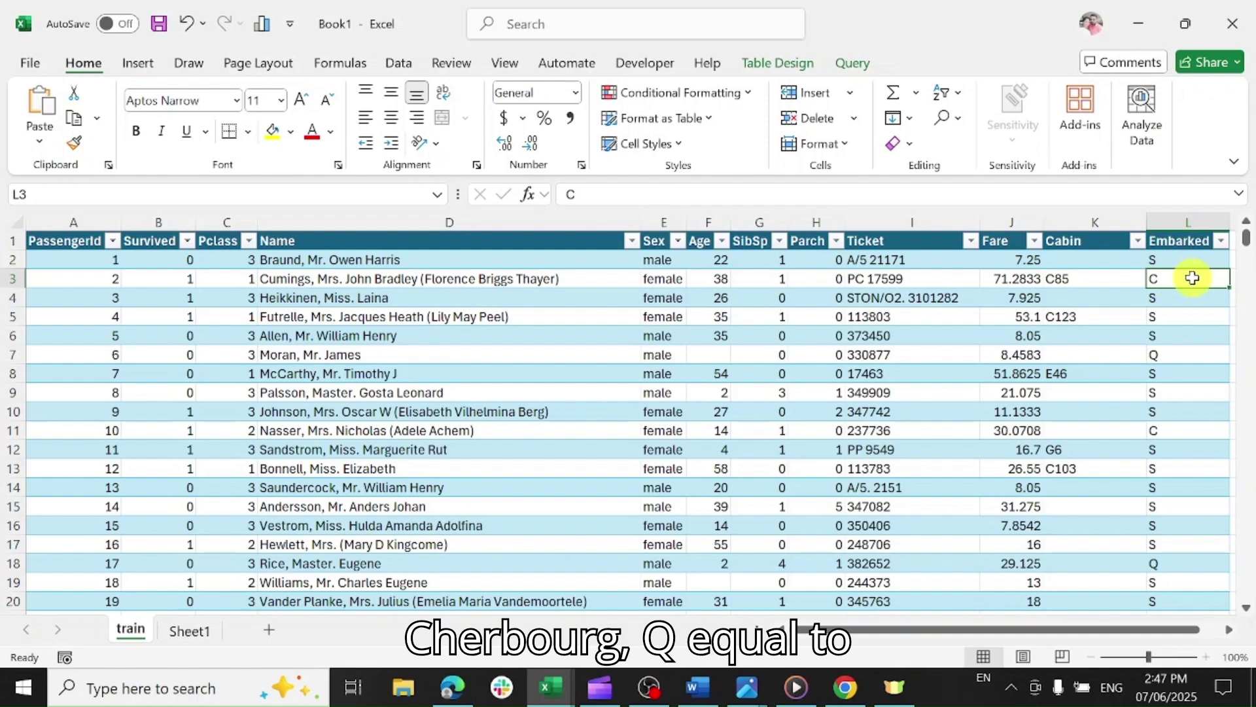
click(1178, 364)
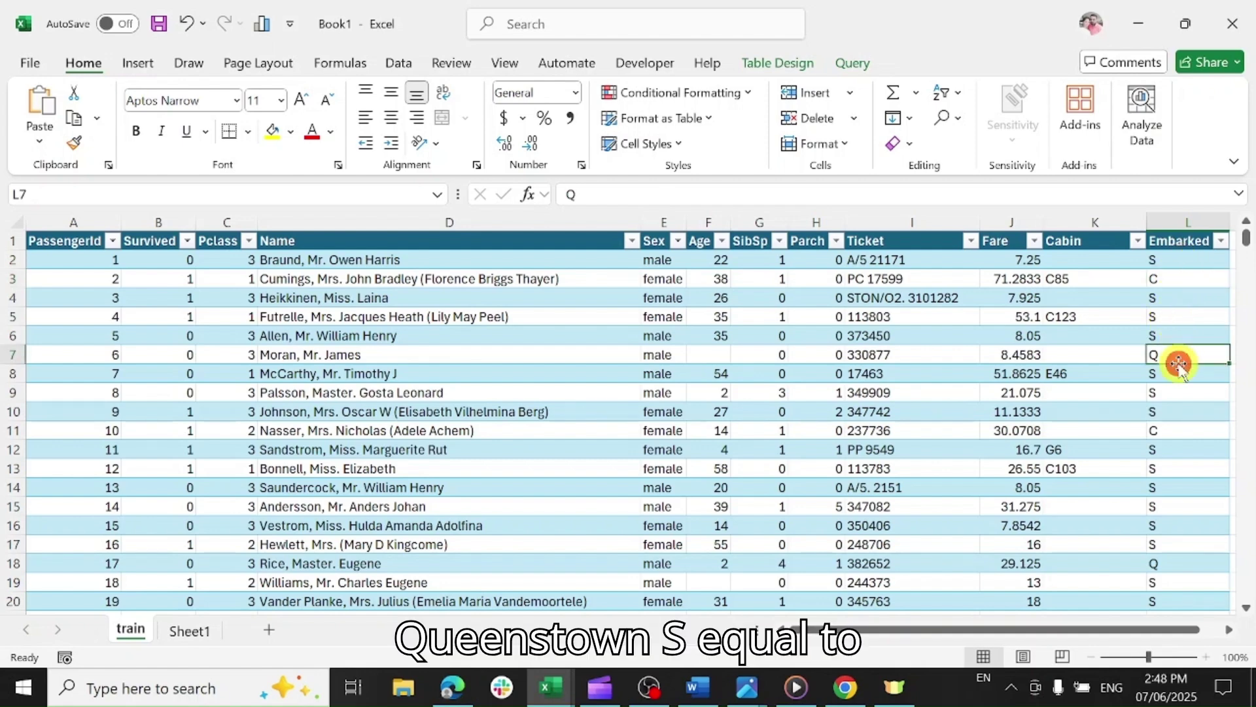
click(1182, 261)
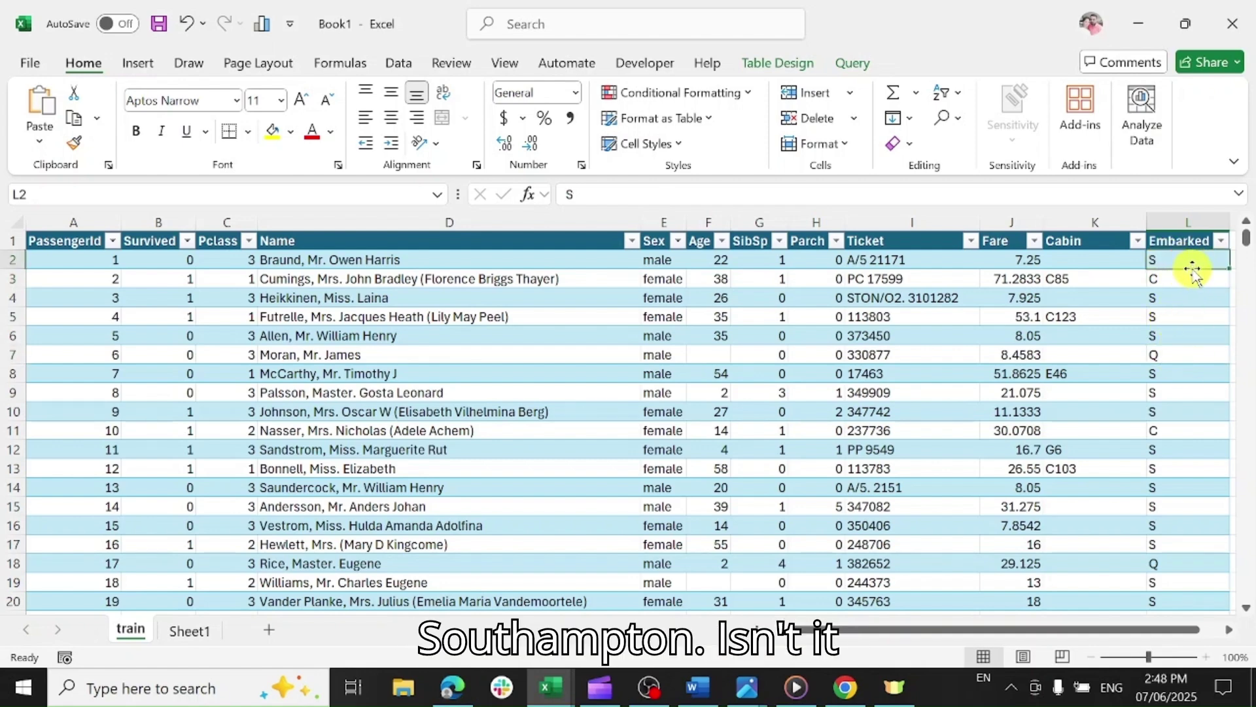
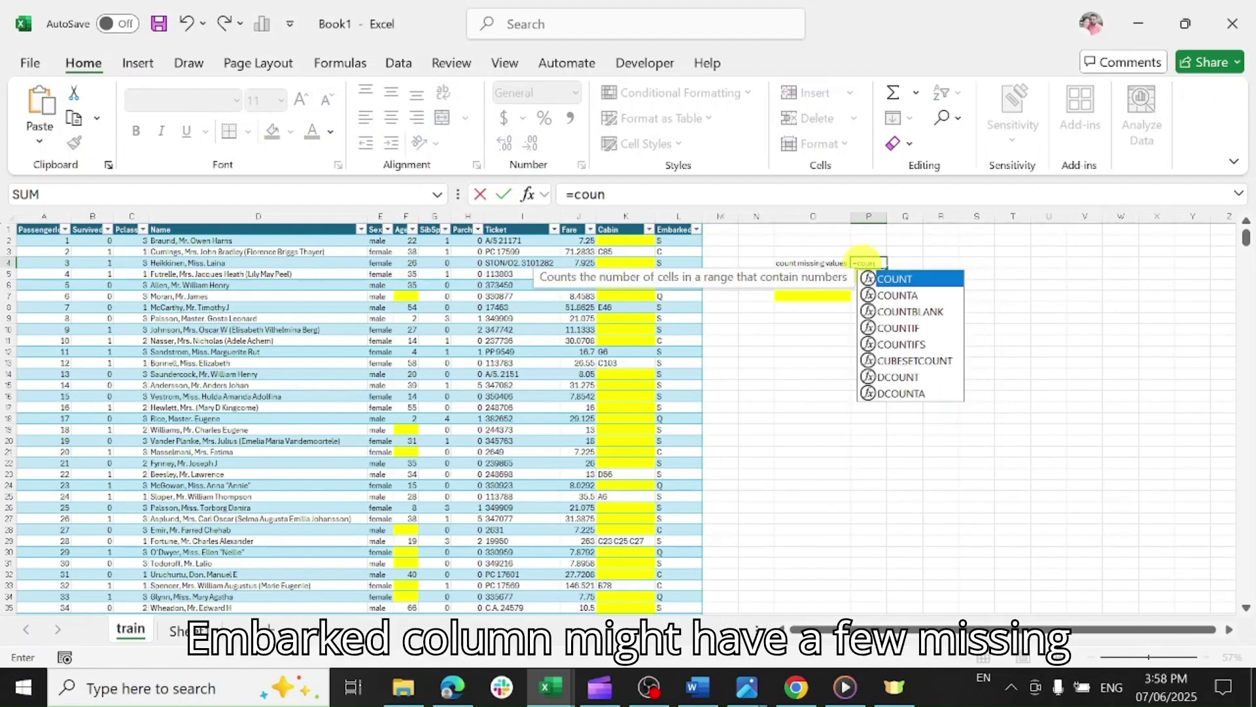
Complete the COUNTBLANK formula beside the "count missing values" label, using the train table's data as its range.
key(Down)
double_click(911, 311)
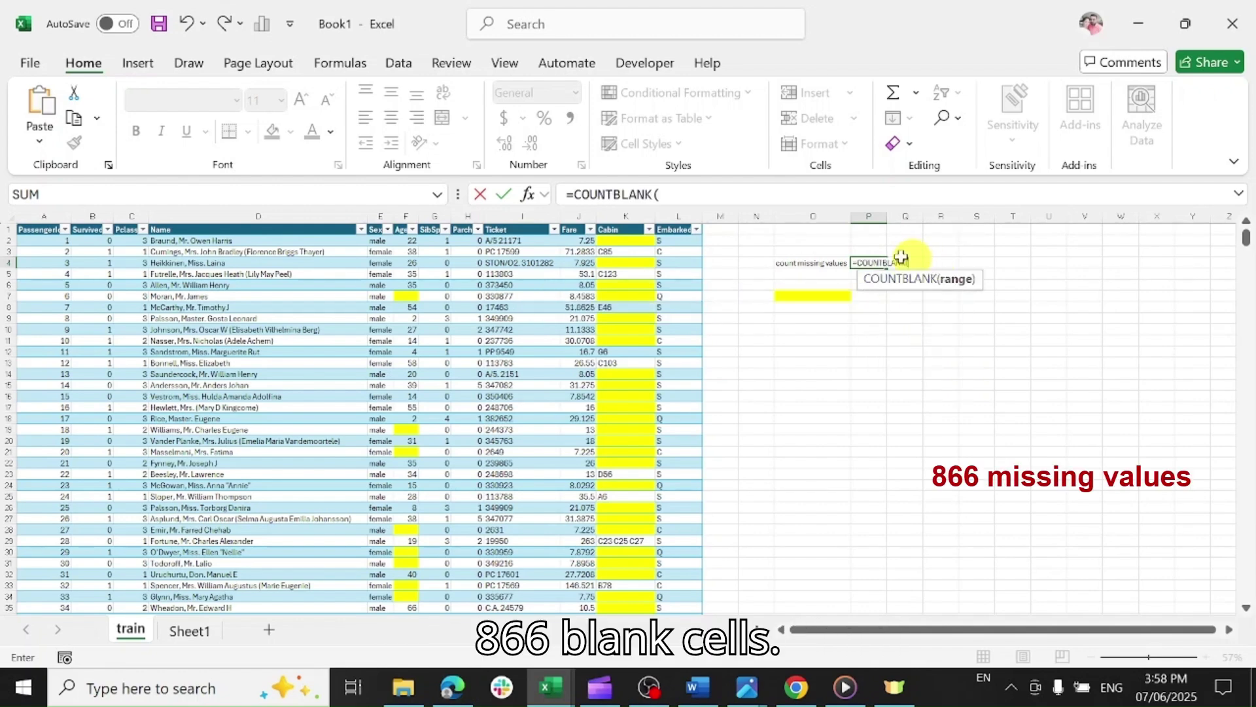
click(24, 235)
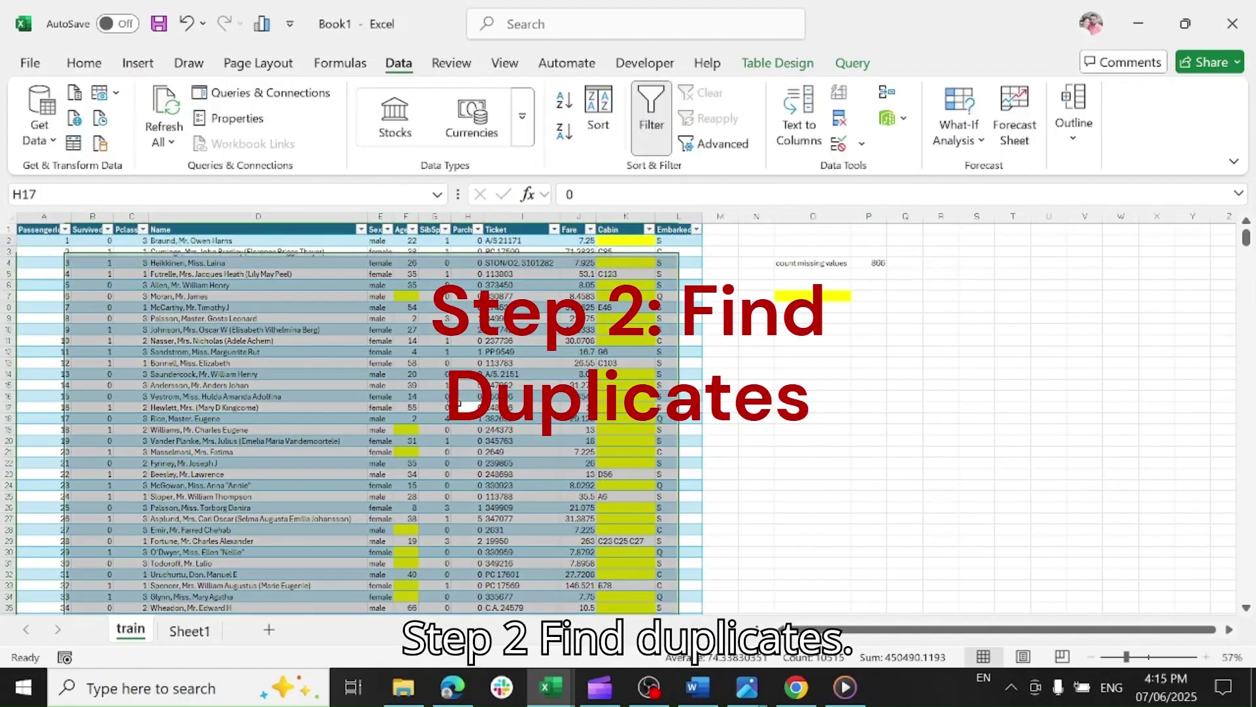
Run Remove Duplicates on the whole train table, comparing only the PassengerId column, and dismiss the result message.
key(ctrl+a)
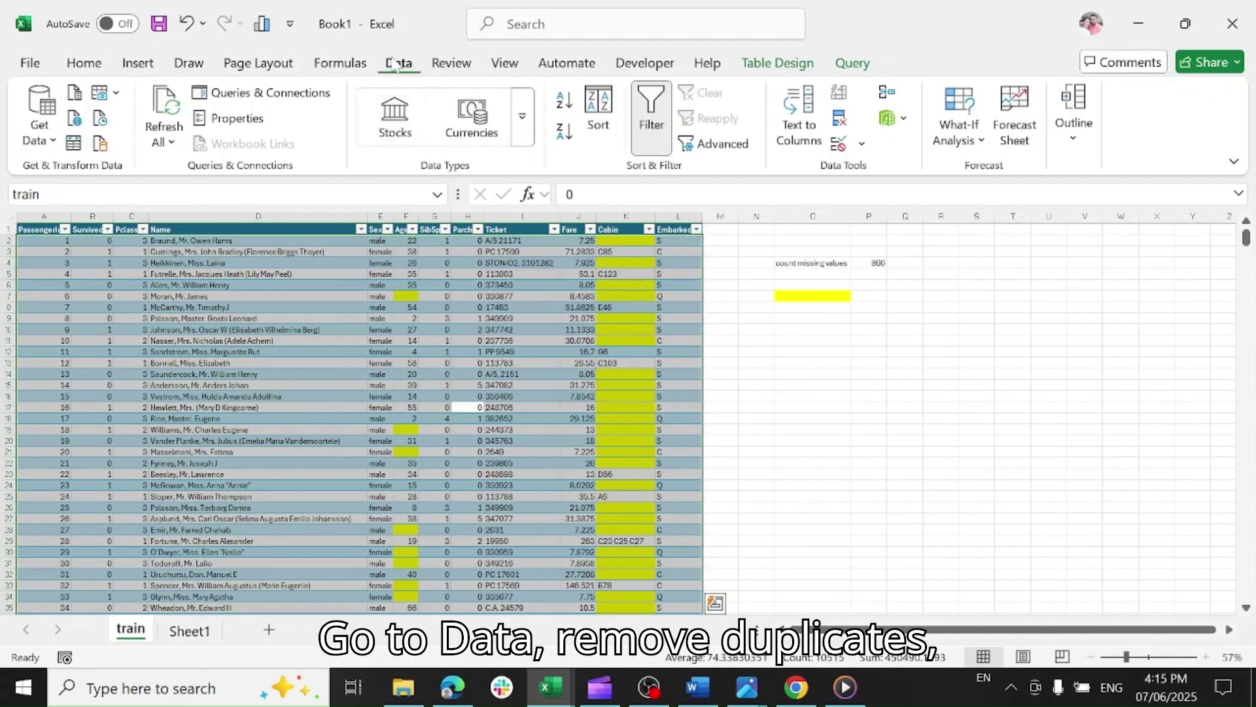
click(847, 125)
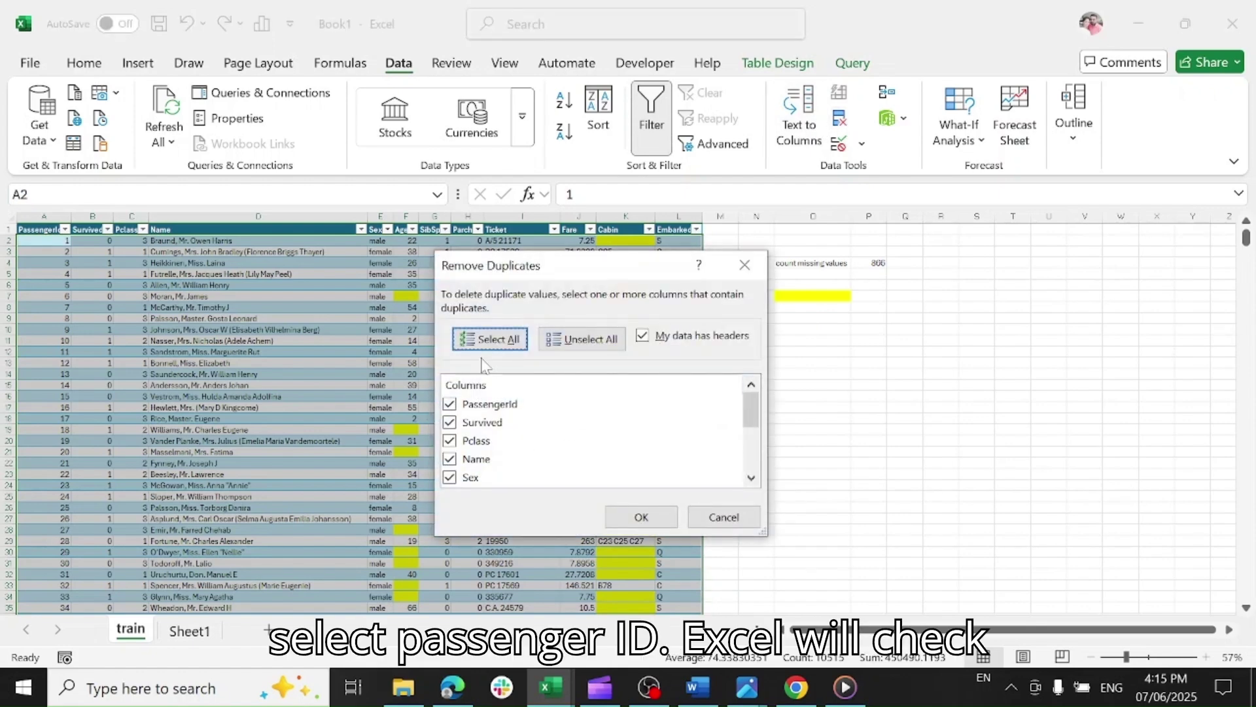
click(582, 338)
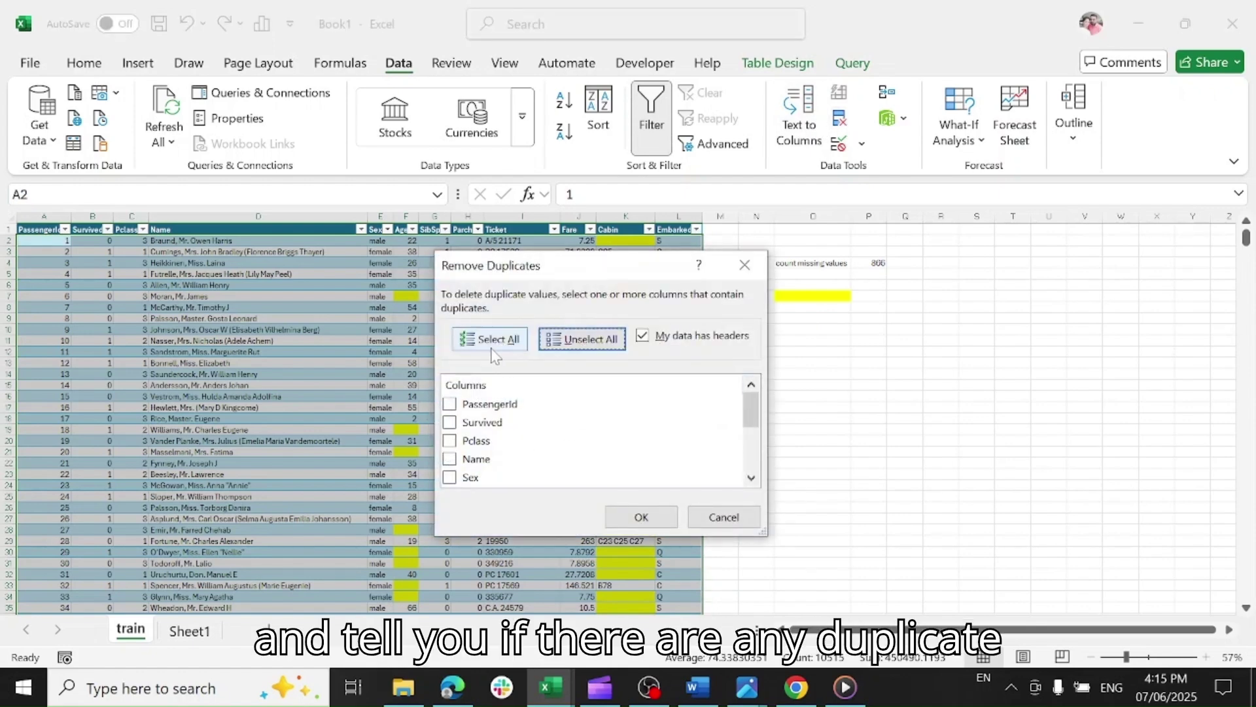
click(450, 404)
click(647, 516)
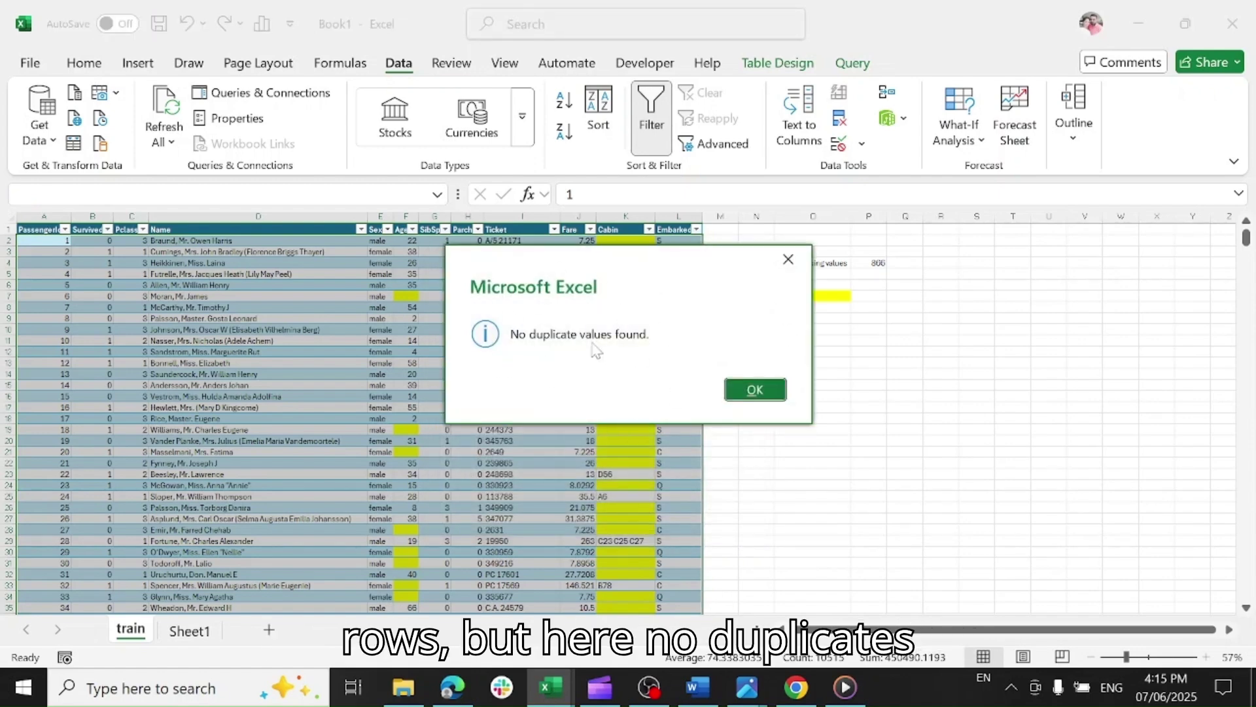
click(753, 391)
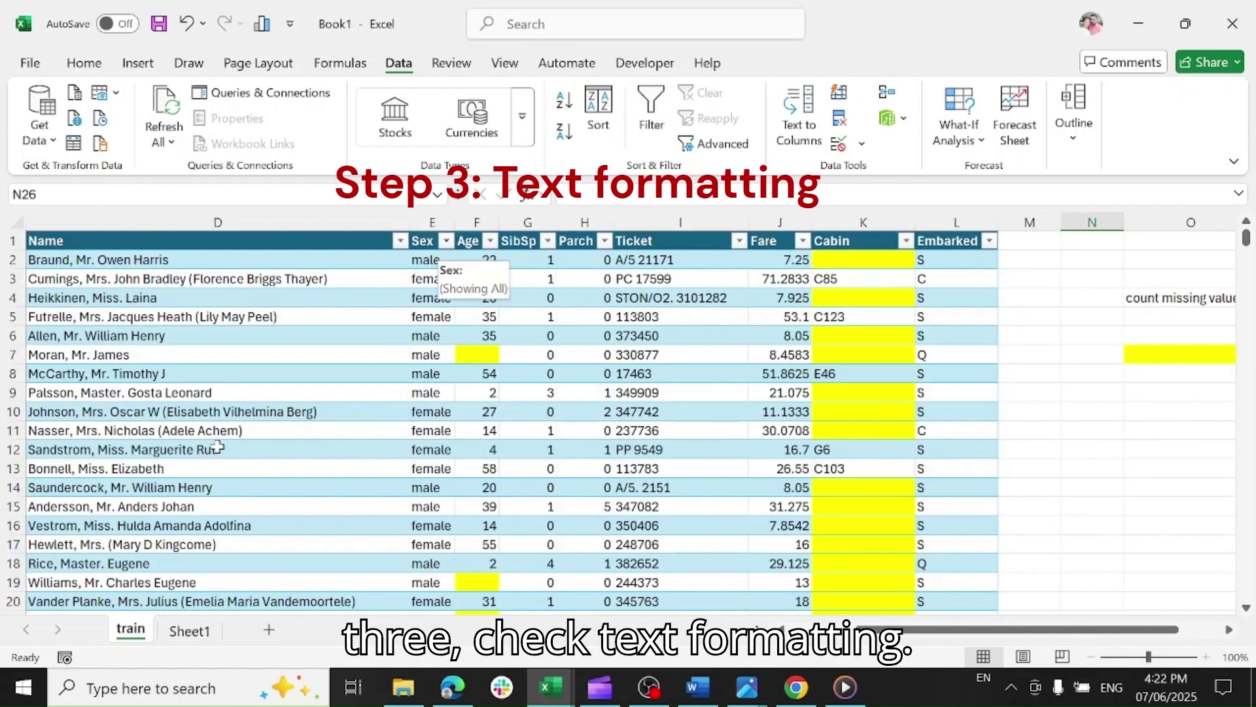
Review the filter value lists of the Sex and Name columns for inconsistent text formatting and extra spaces.
click(449, 241)
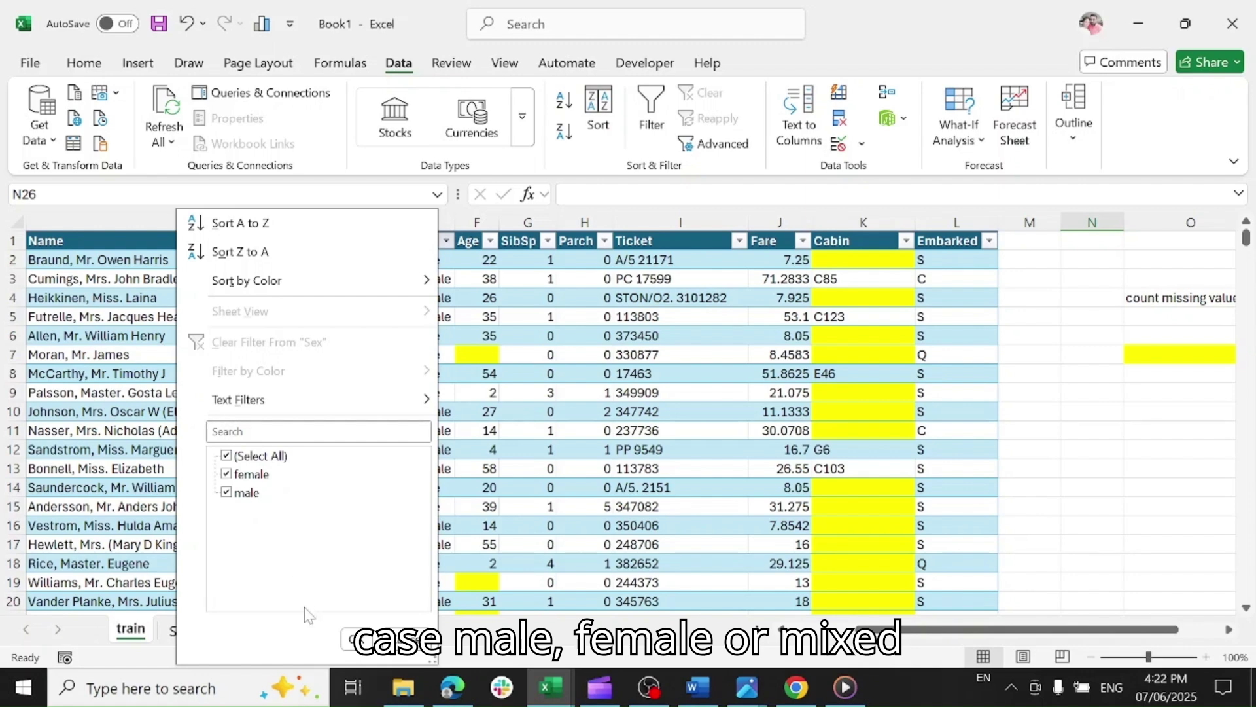
click(356, 639)
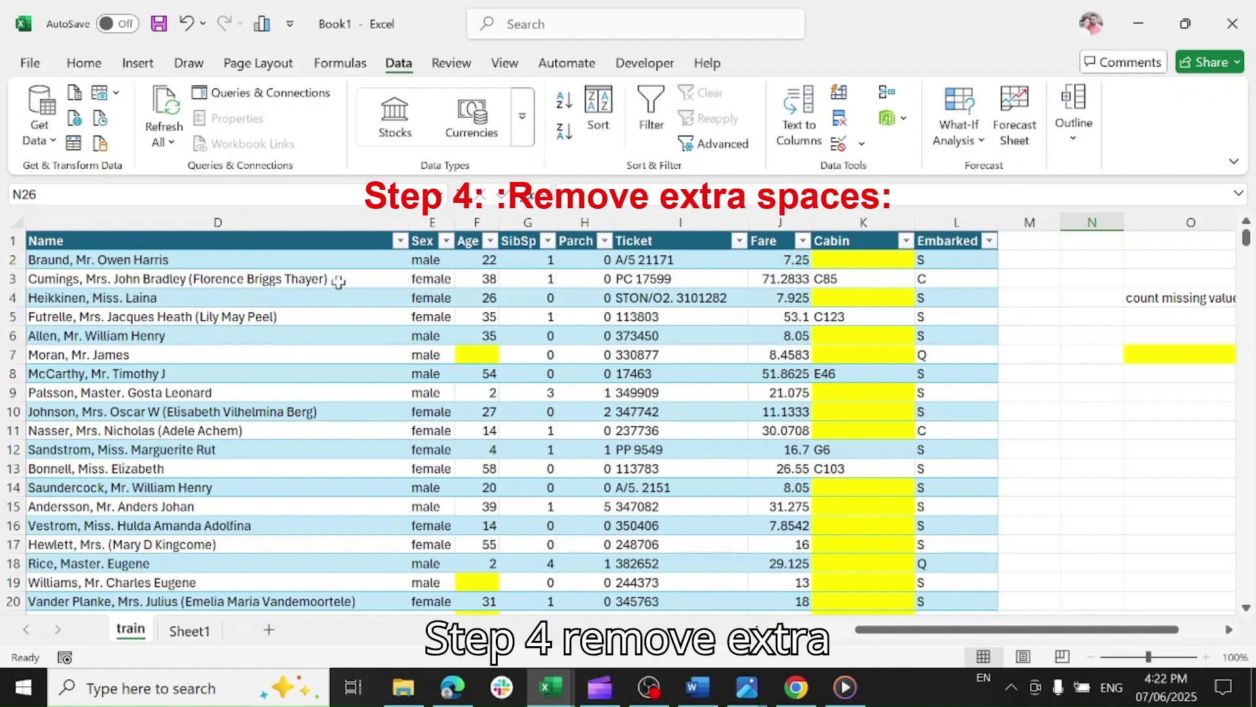
click(400, 242)
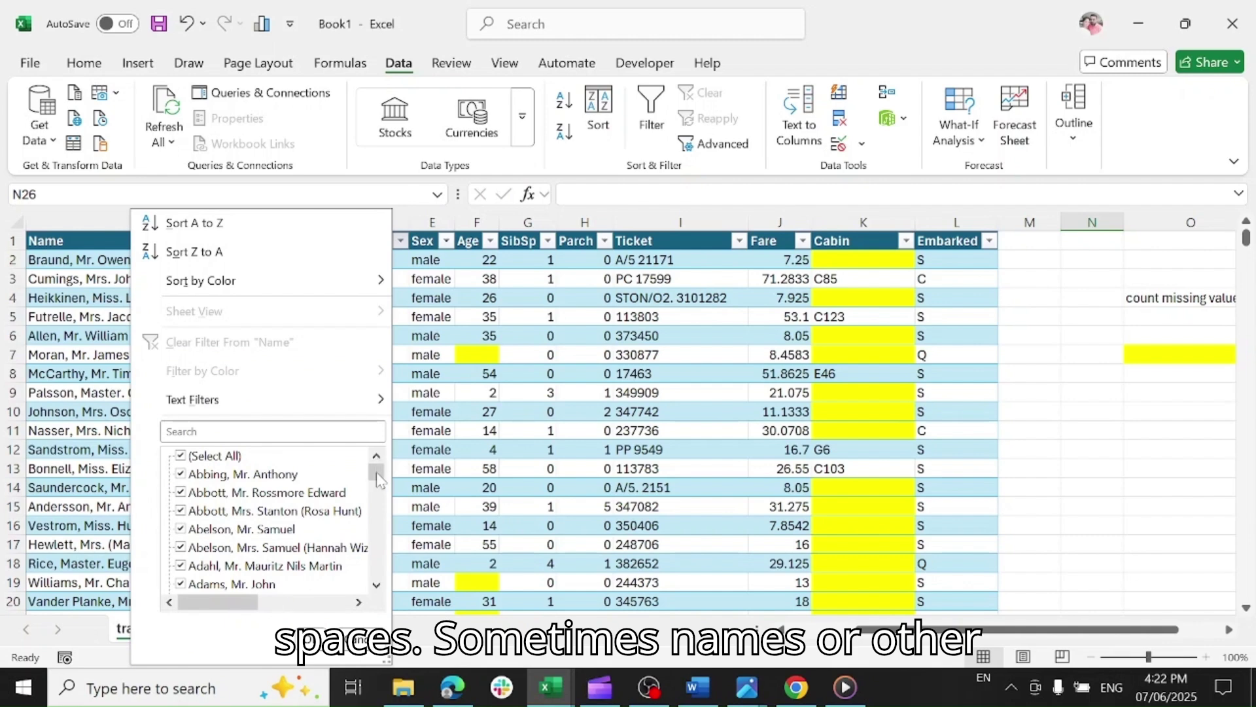
drag(377, 477, 383, 487)
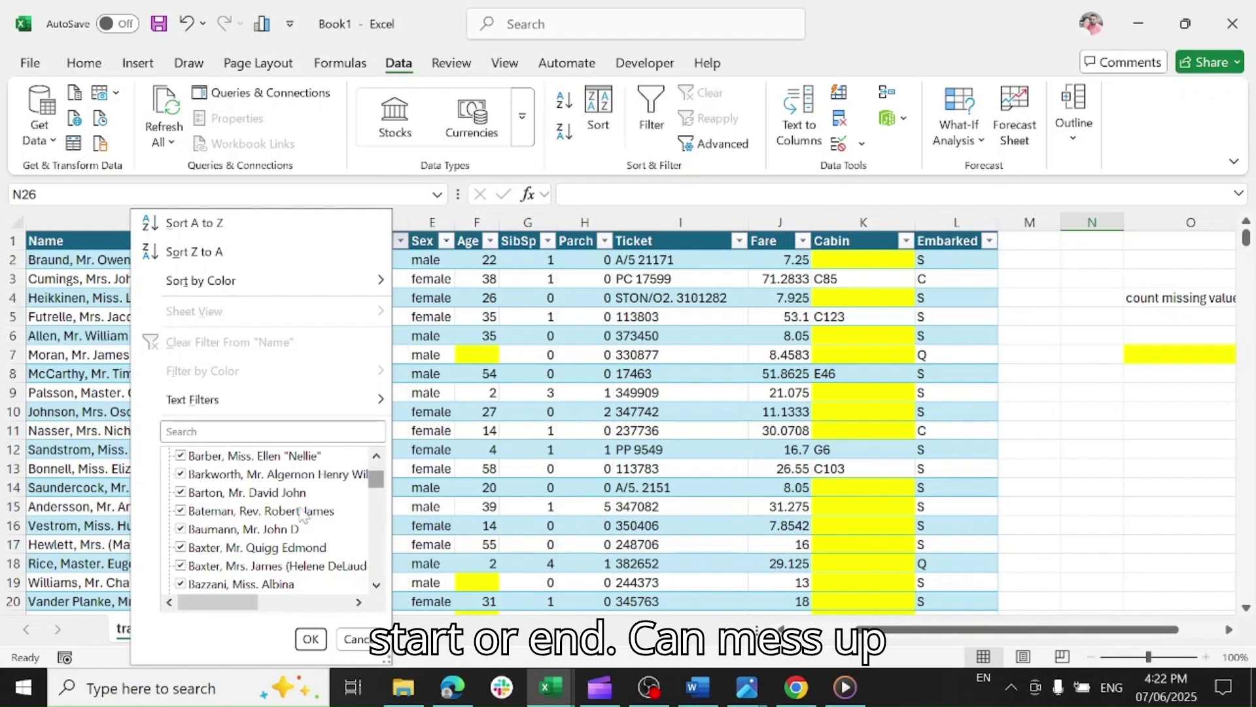
click(309, 639)
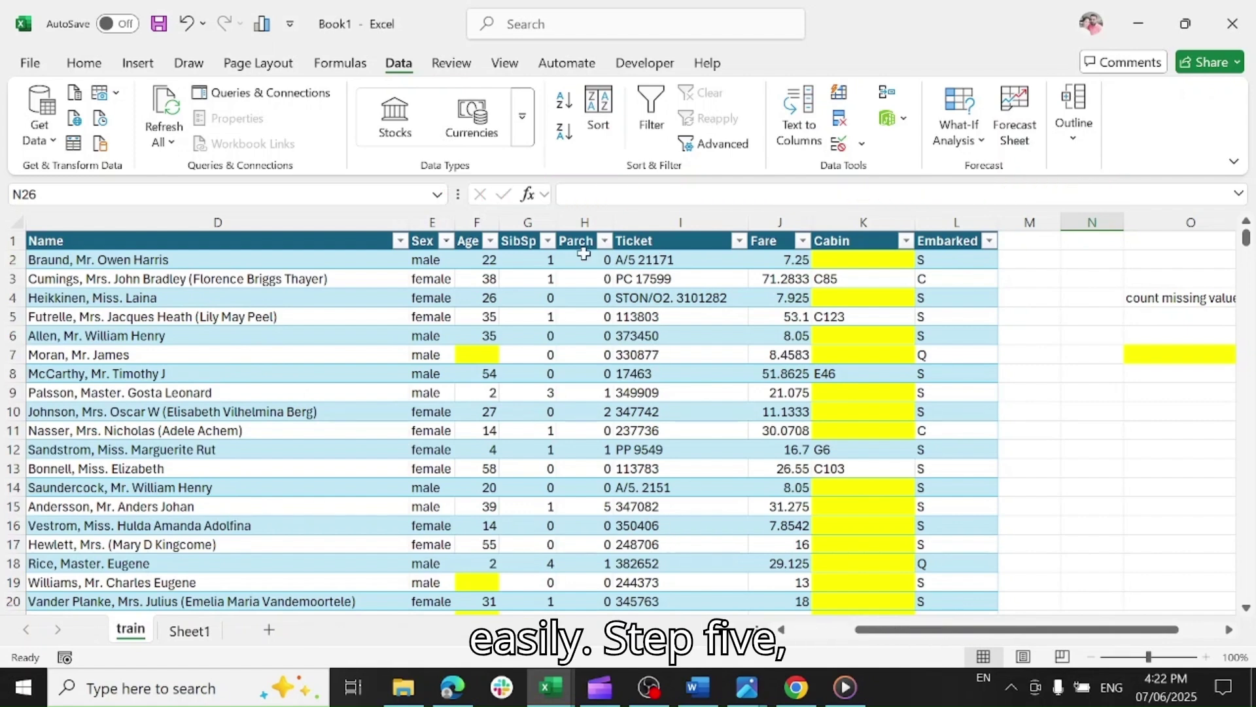
Check the data types of the train table, inspecting the number format and alignment of the Age, Name and Sex columns.
scroll(829, 609, left, 3)
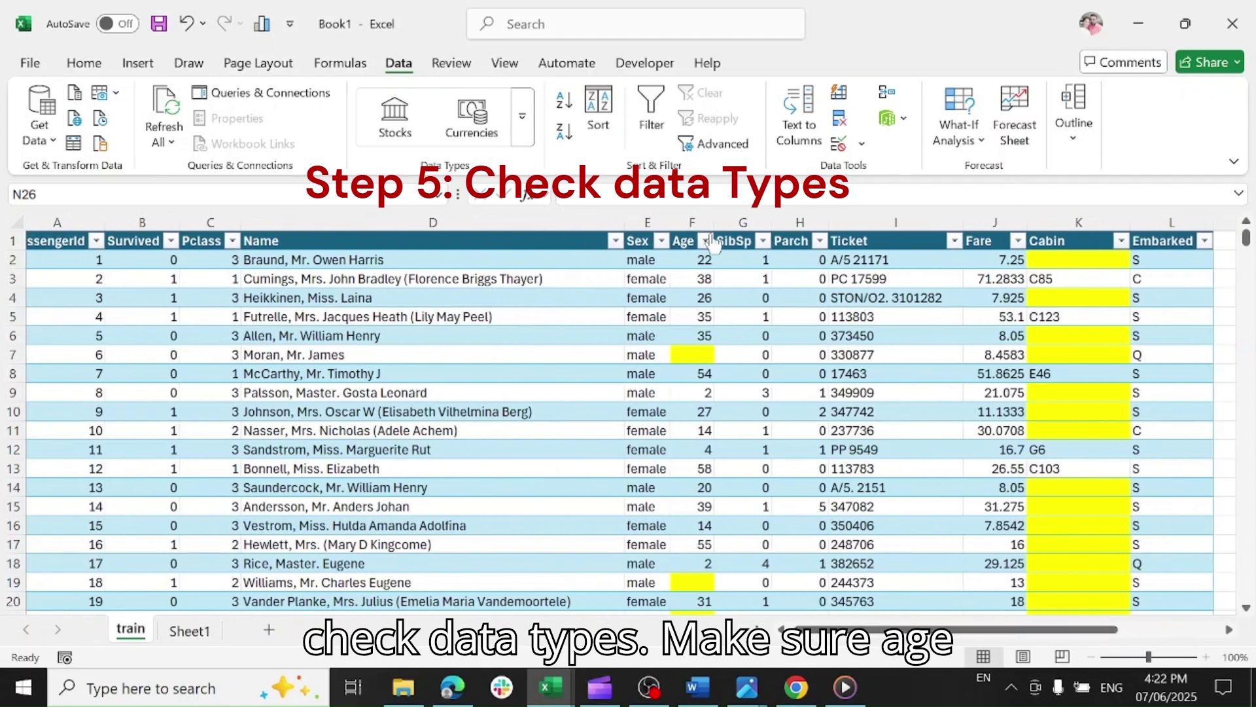
click(701, 213)
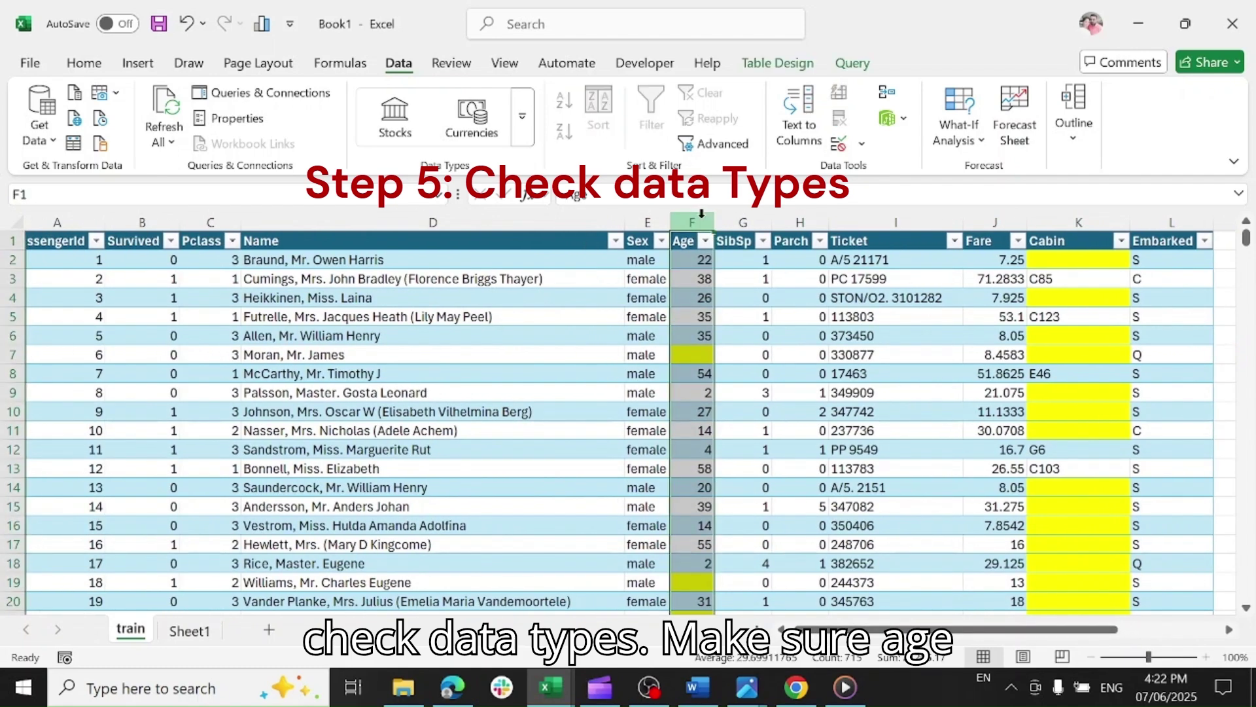
click(81, 63)
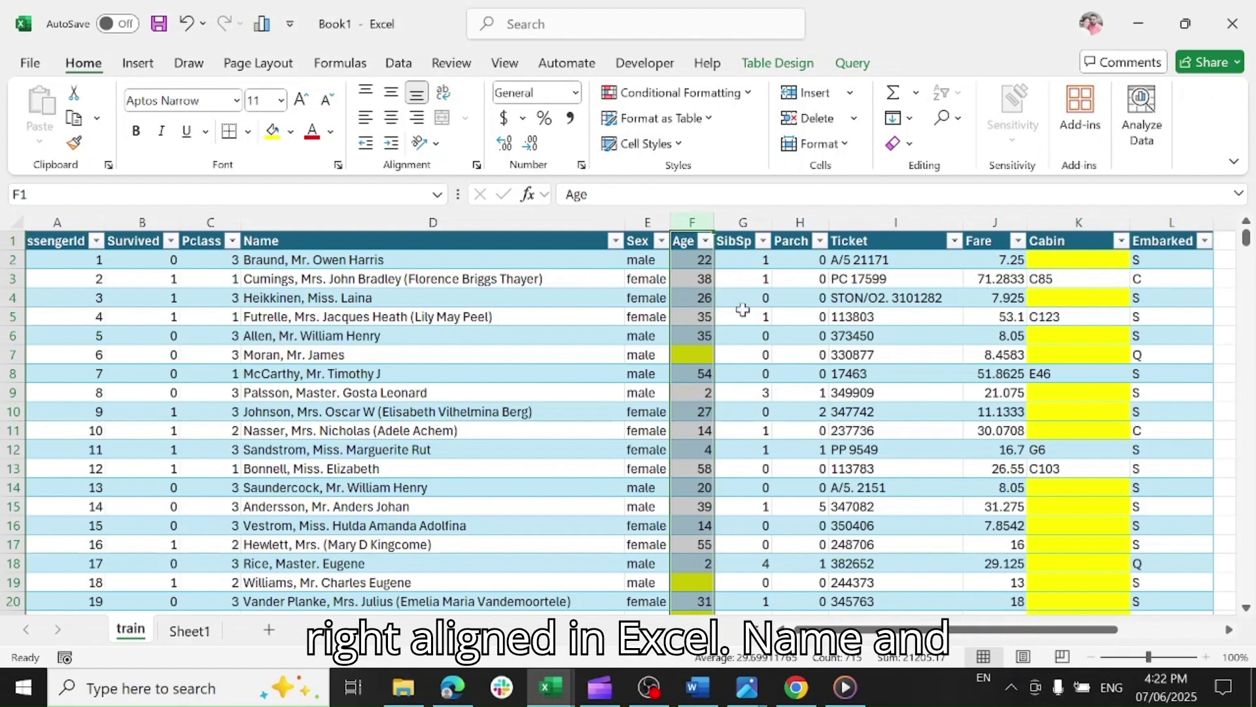
key(ctrl+a)
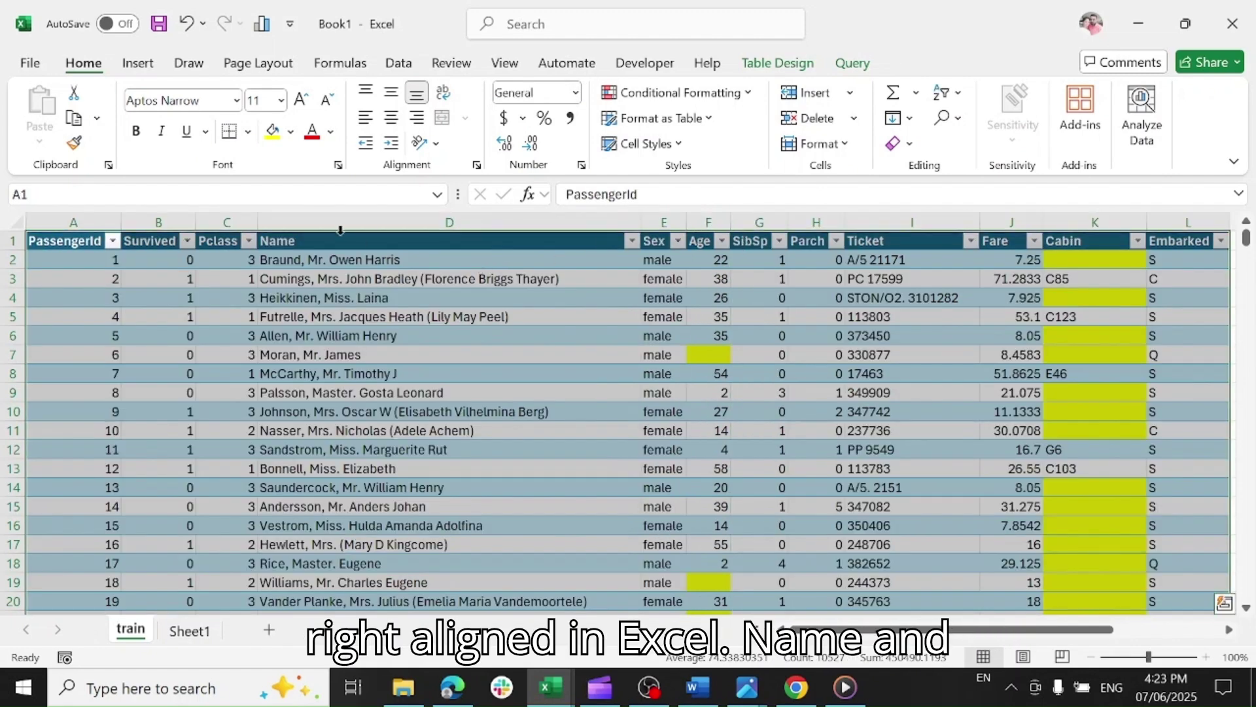
click(340, 230)
click(652, 223)
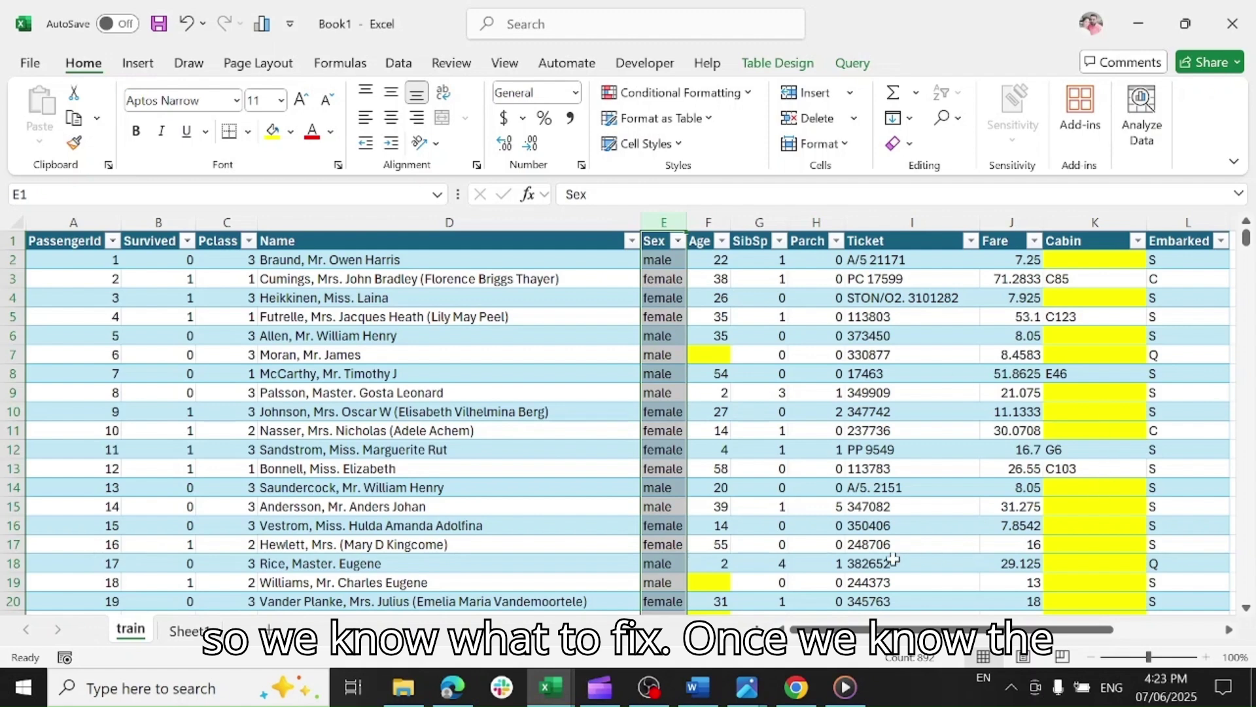
click(651, 688)
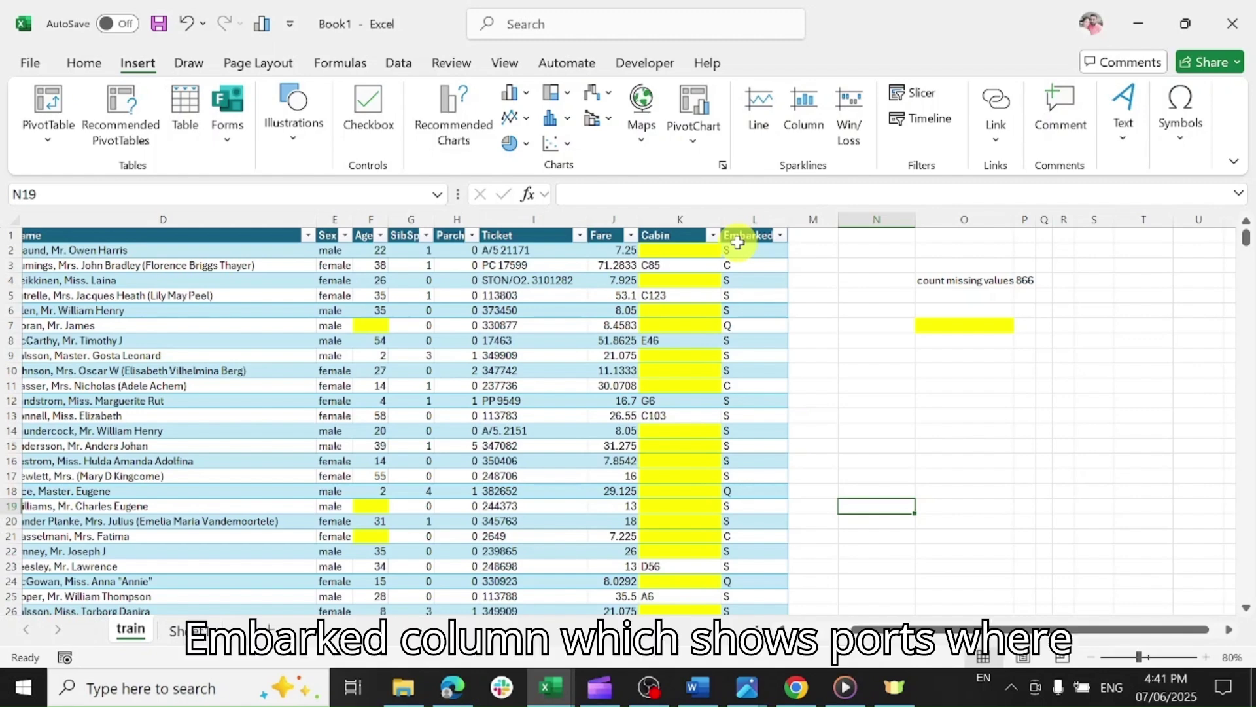
Create a PivotTable from the train sheet's whole Embarked column, placed on the existing worksheet at cell N9.
click(743, 219)
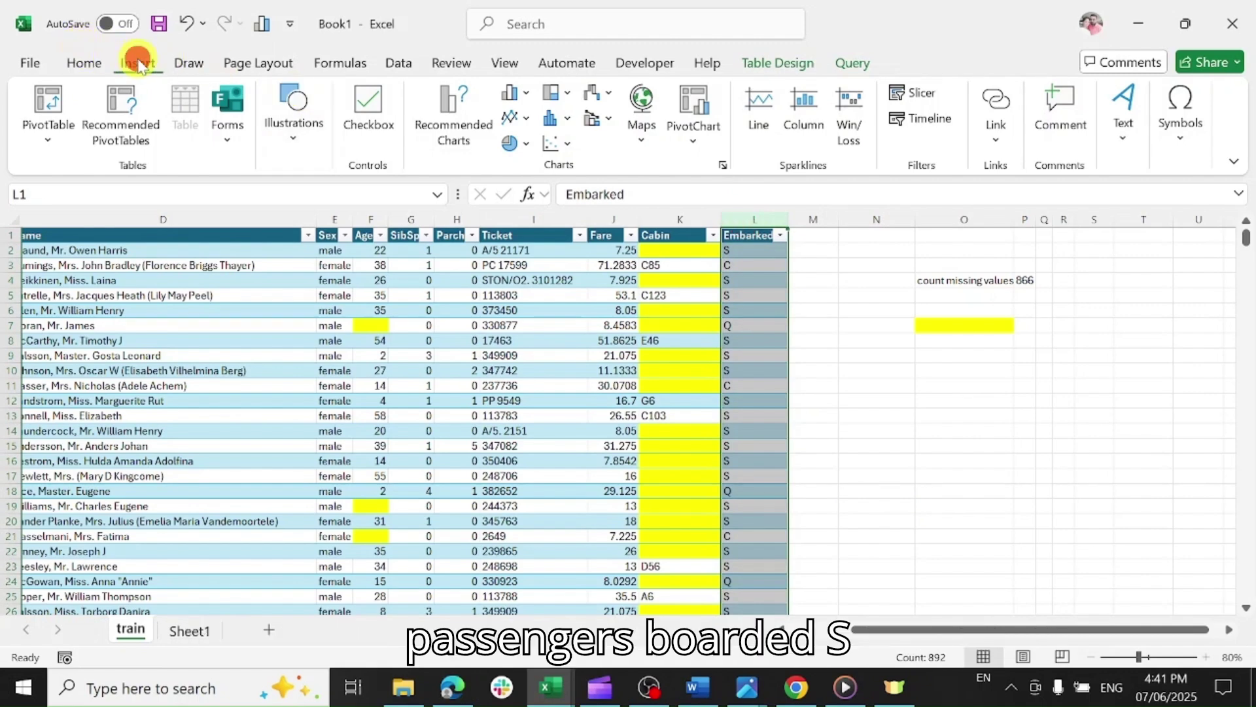
click(45, 120)
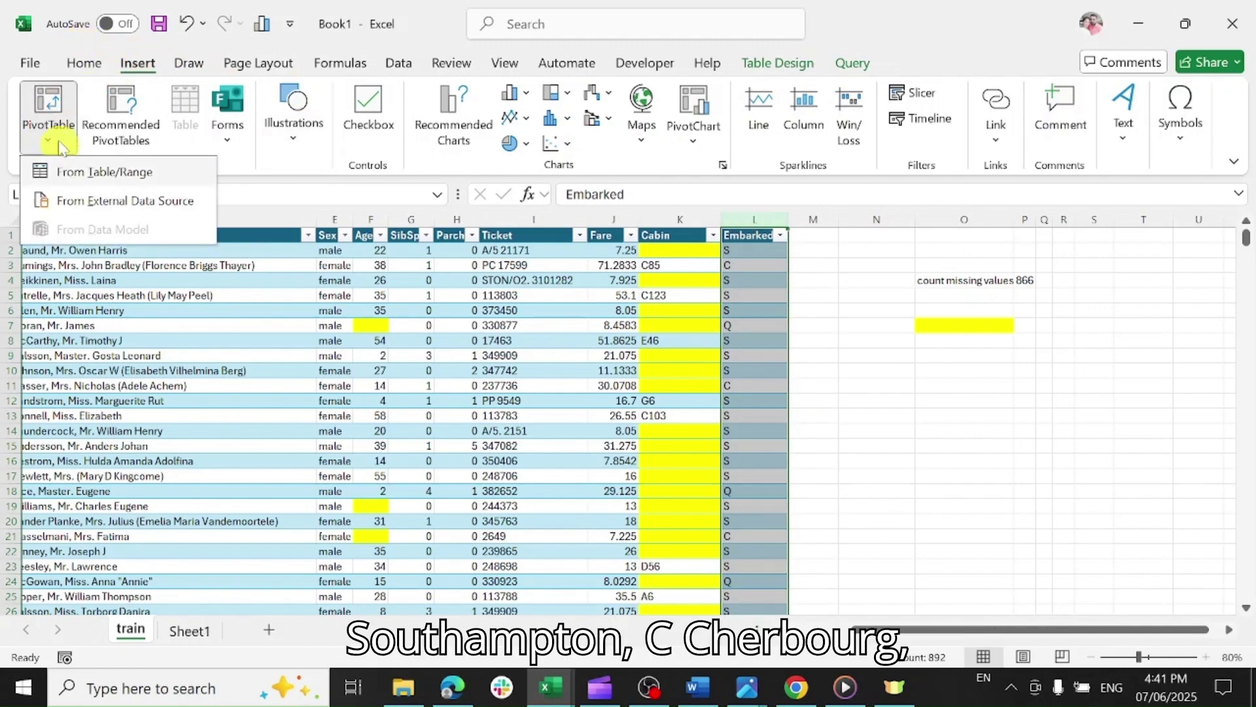
click(91, 171)
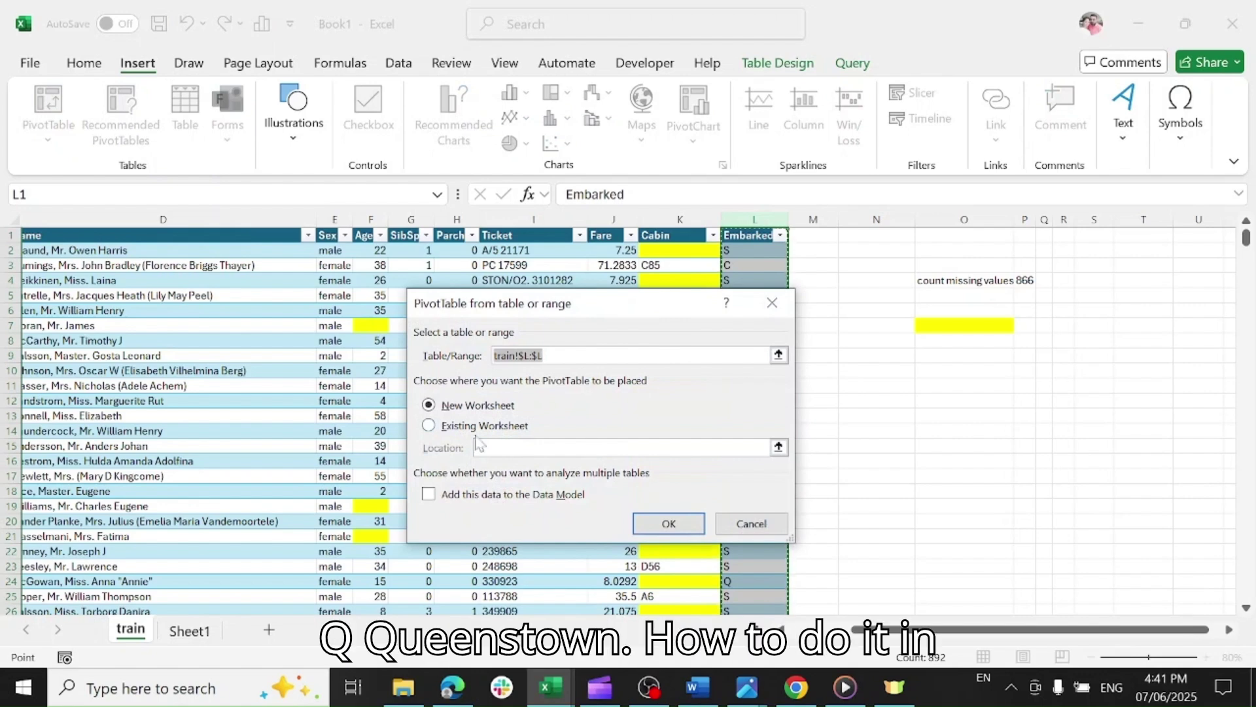
click(429, 425)
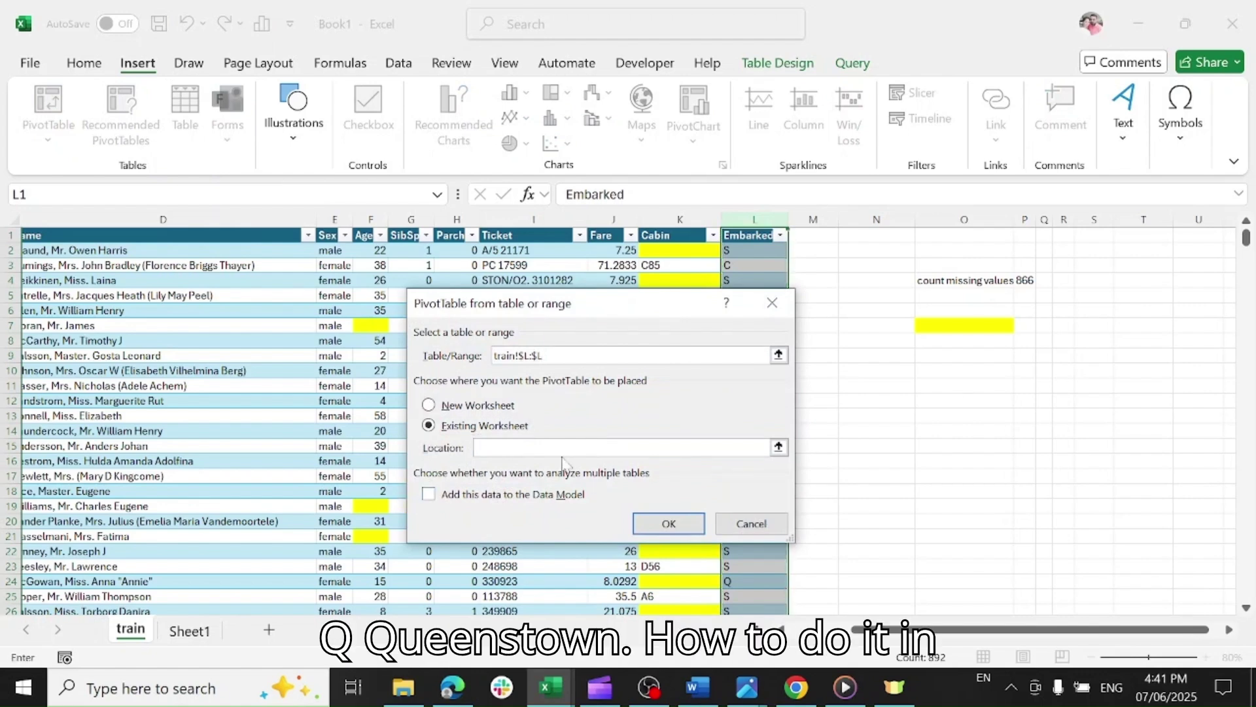
click(903, 358)
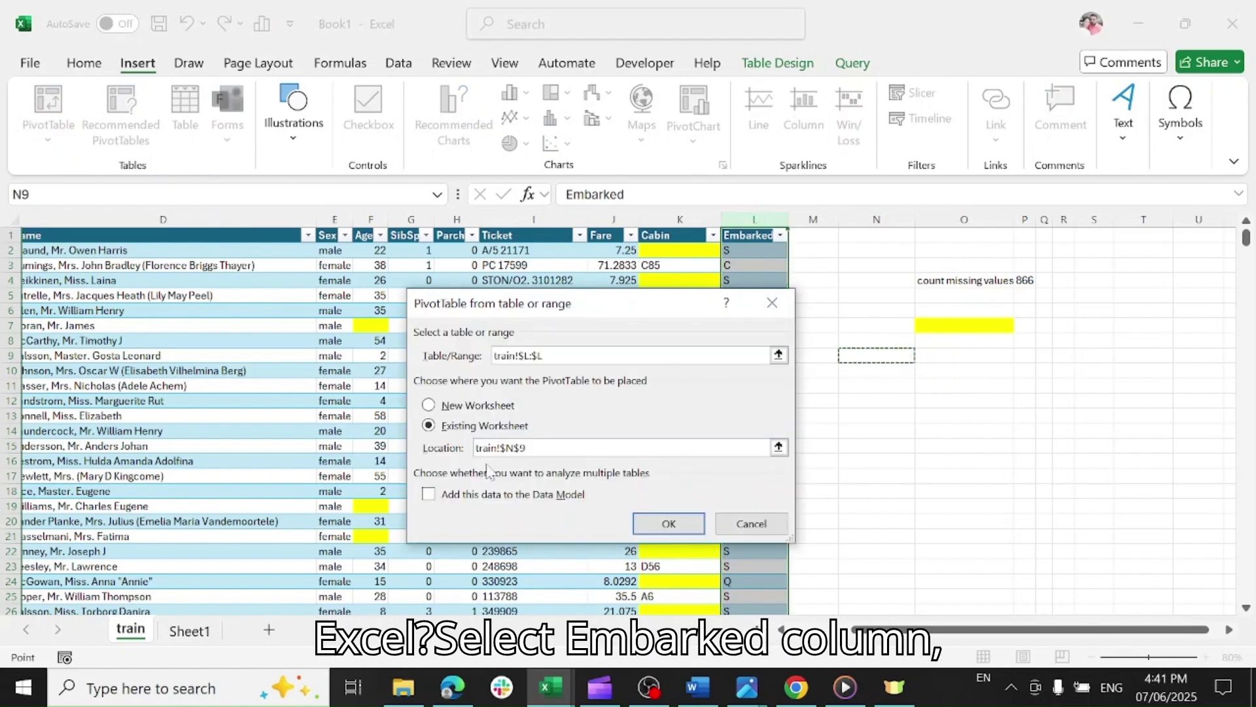
click(666, 521)
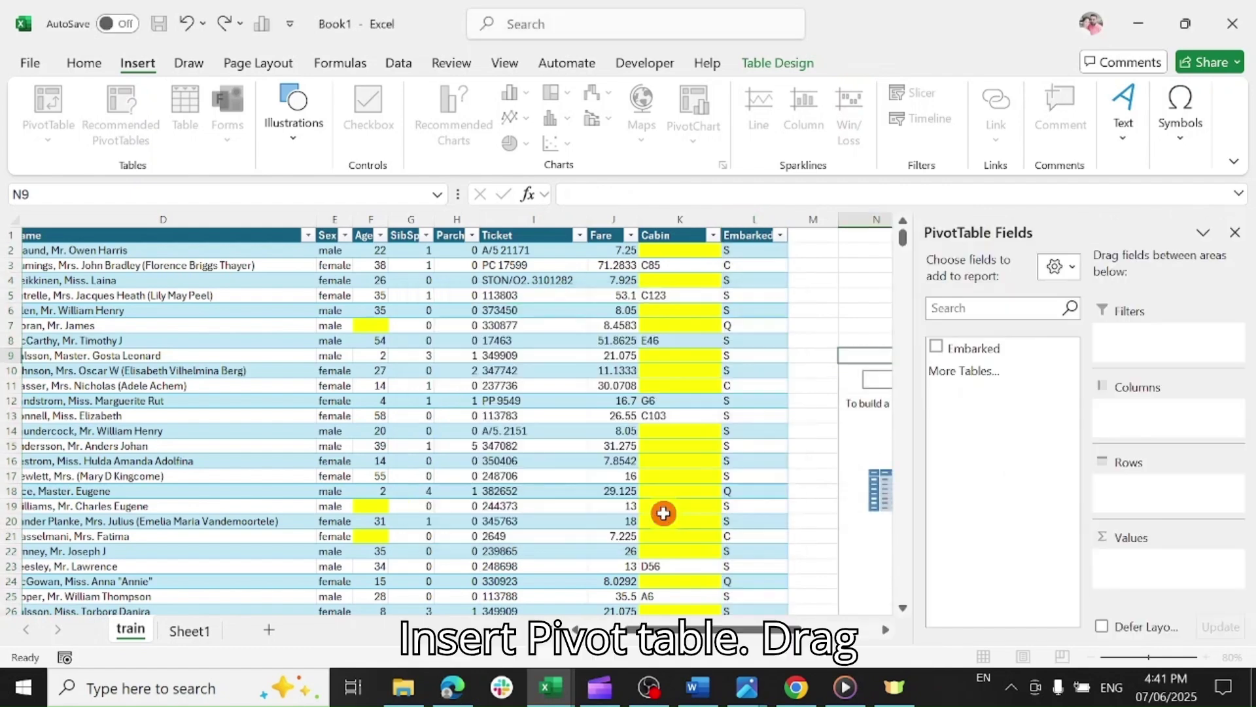
Add Embarked to both the rows and the values of the PivotTable as a count, close the field list and check the port S row.
drag(958, 351, 1146, 489)
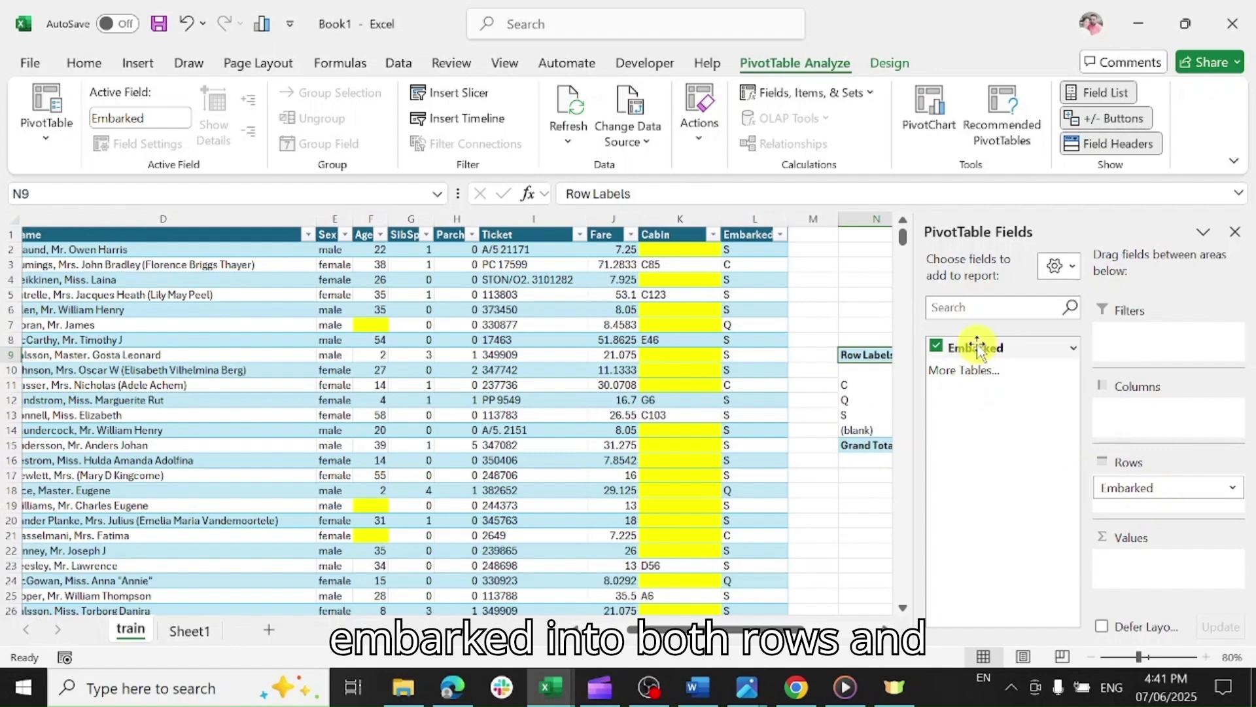
drag(980, 350, 1149, 557)
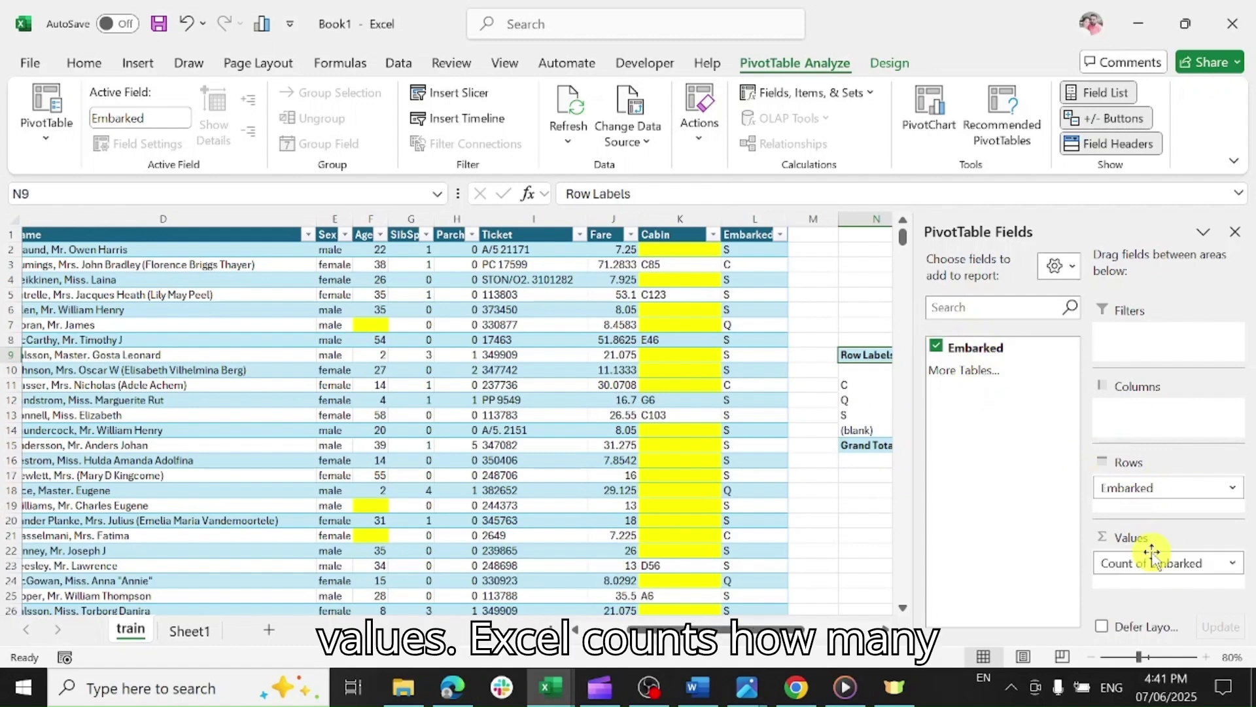
click(1235, 232)
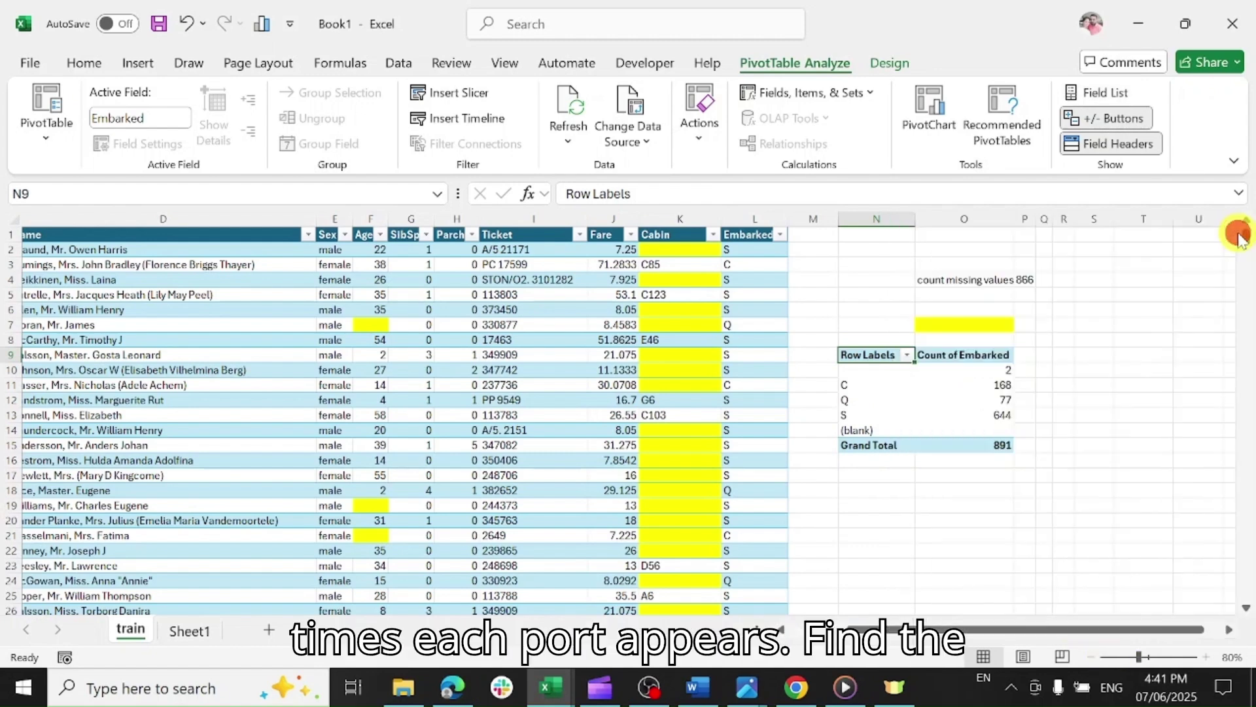
click(842, 416)
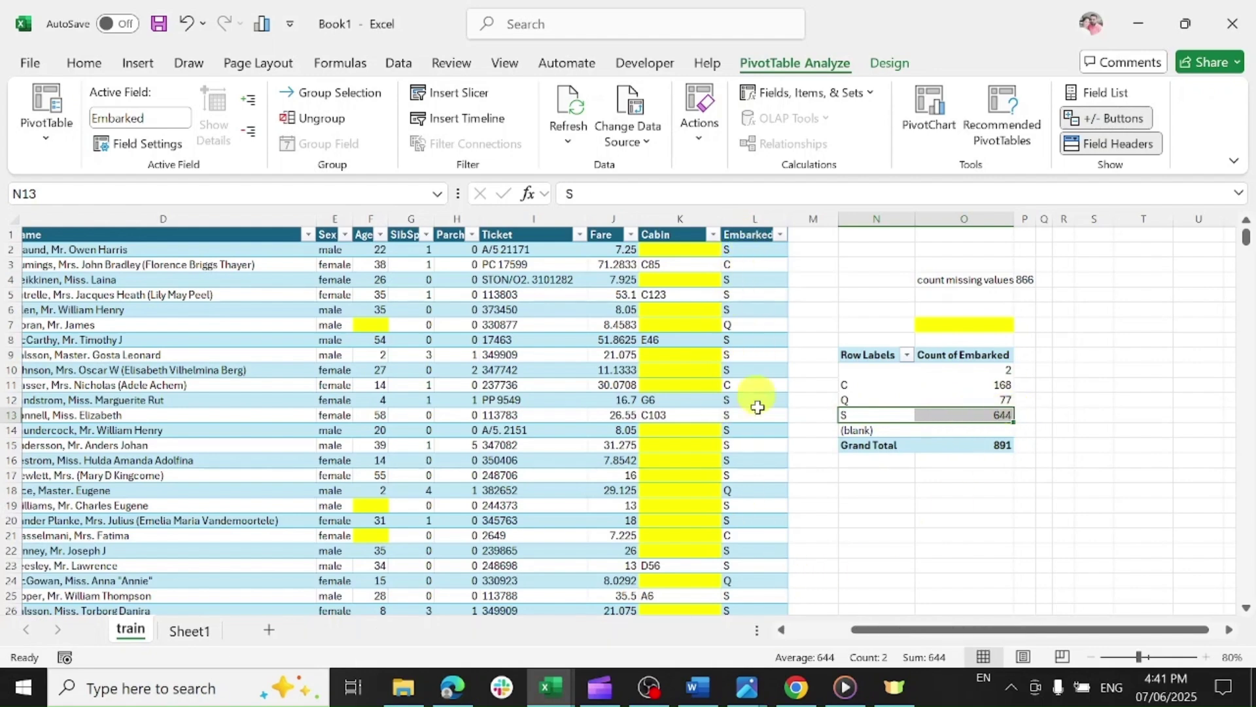
click(905, 521)
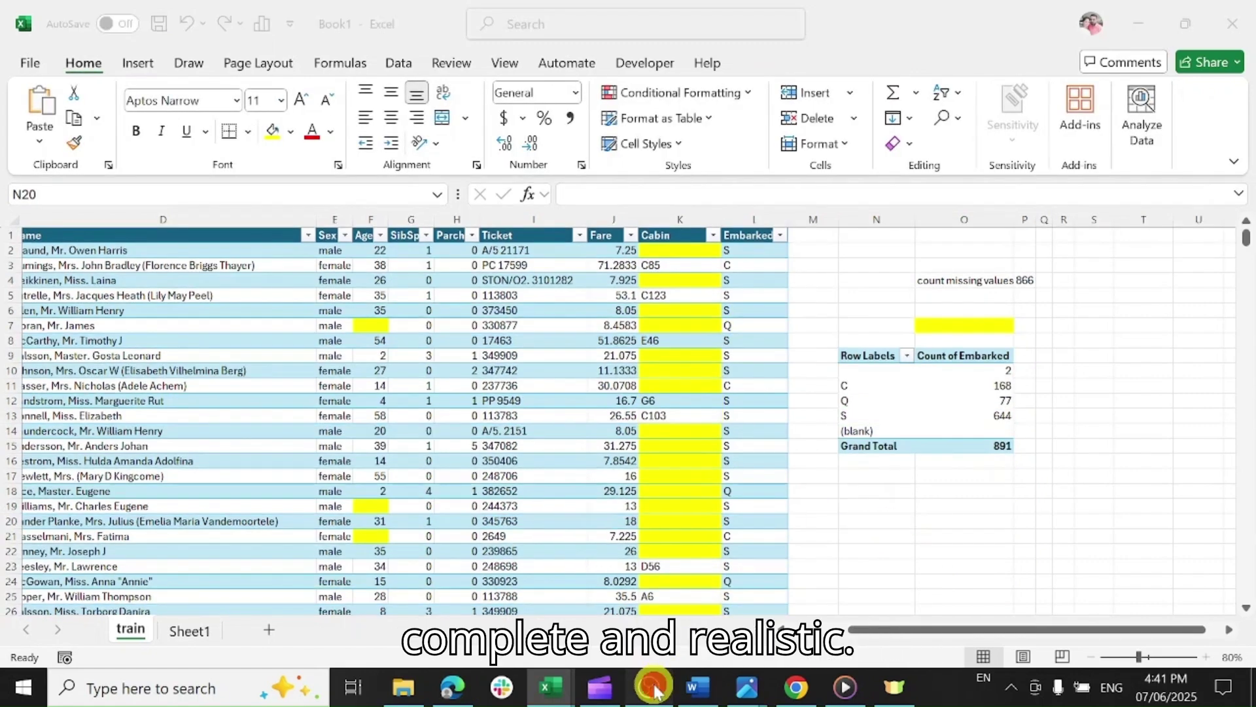
click(991, 532)
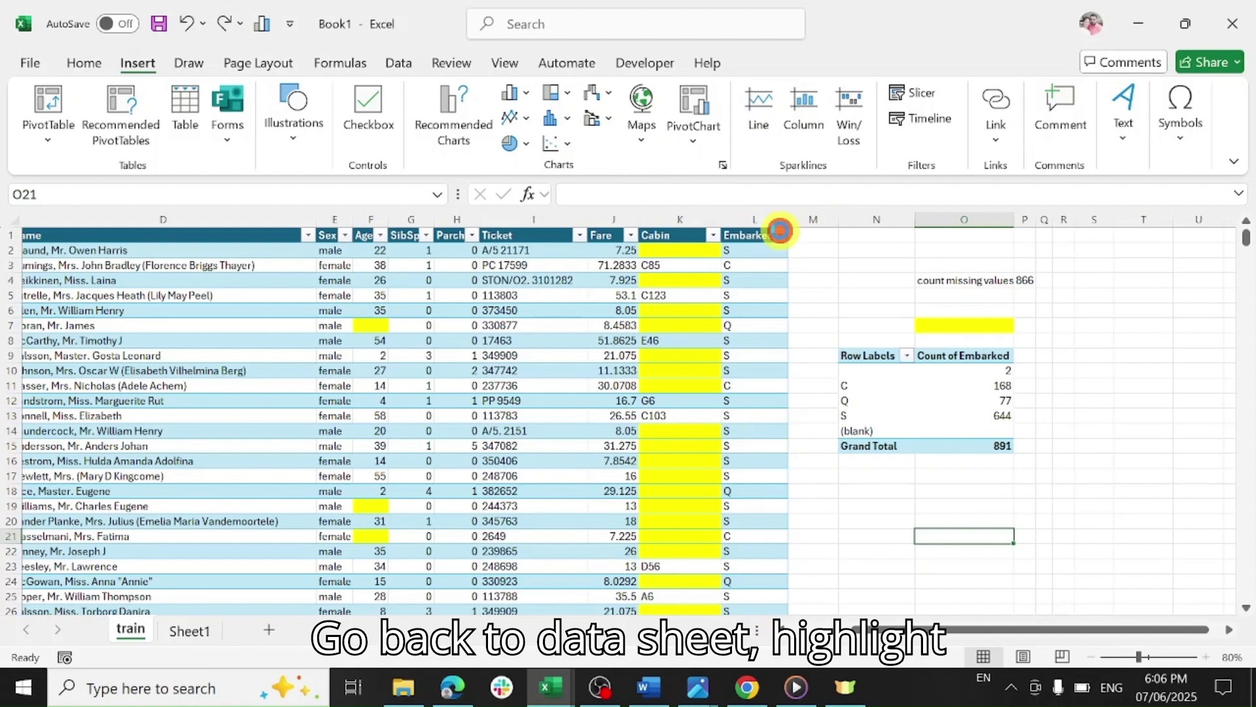
Filter the Embarked column by the yellow cell colour and enter S in both blank Embarked cells.
click(780, 235)
mouse_move(567, 412)
mouse_move(617, 382)
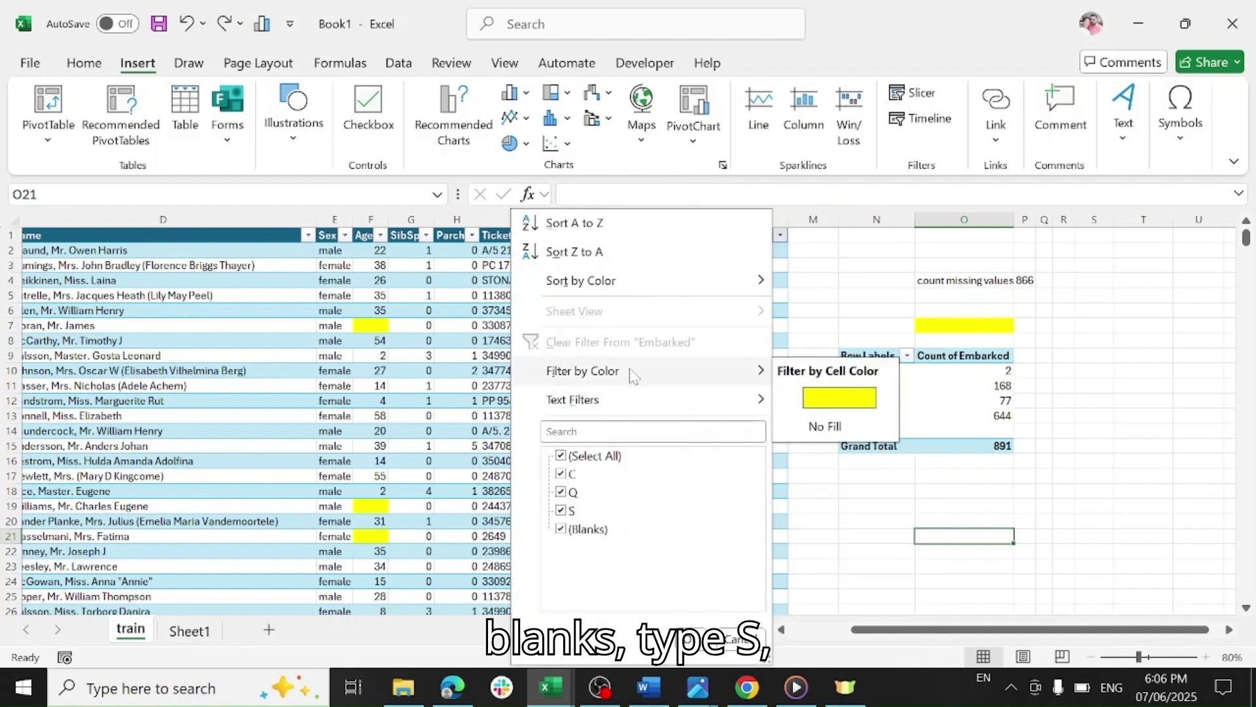
click(811, 396)
click(746, 252)
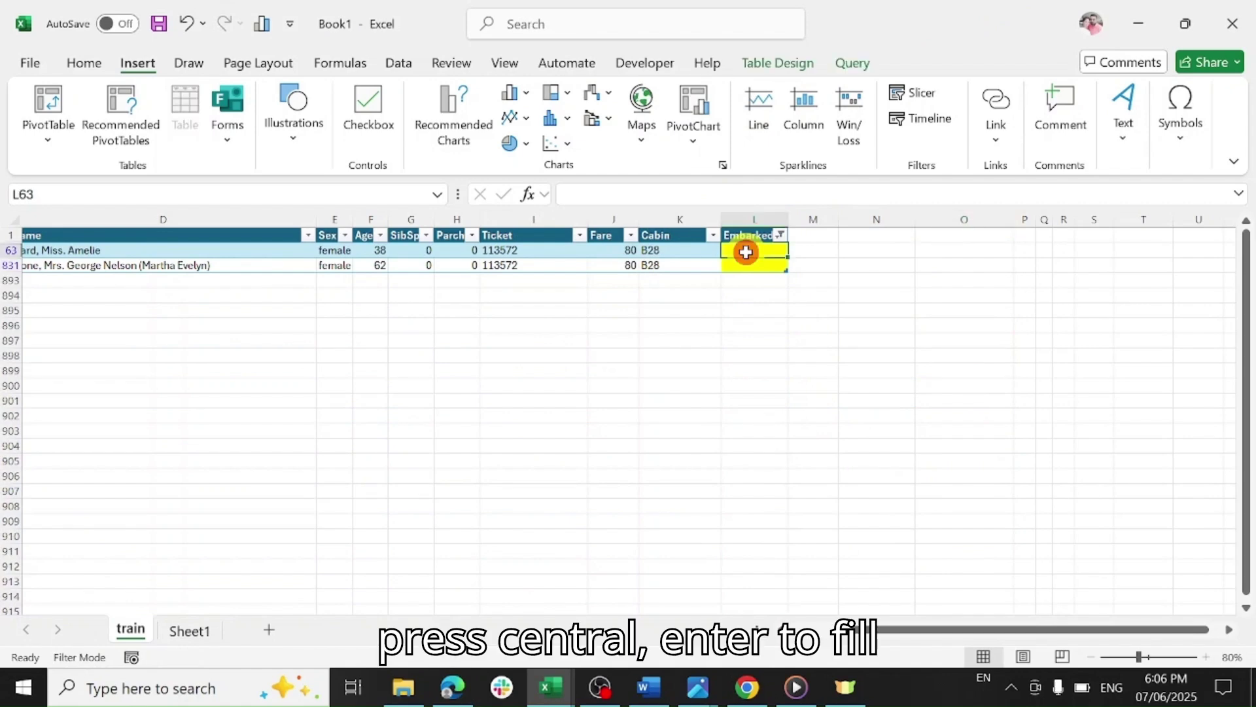
text(S)
key(Return)
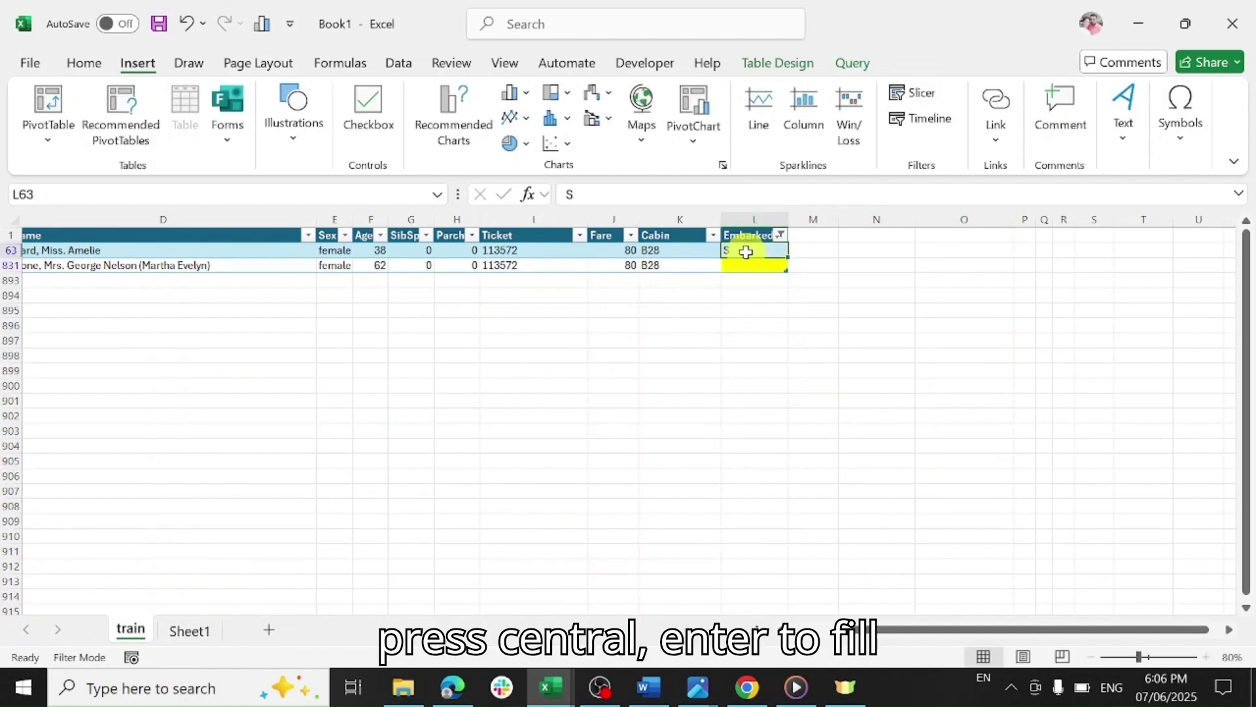
text(S)
key(Return)
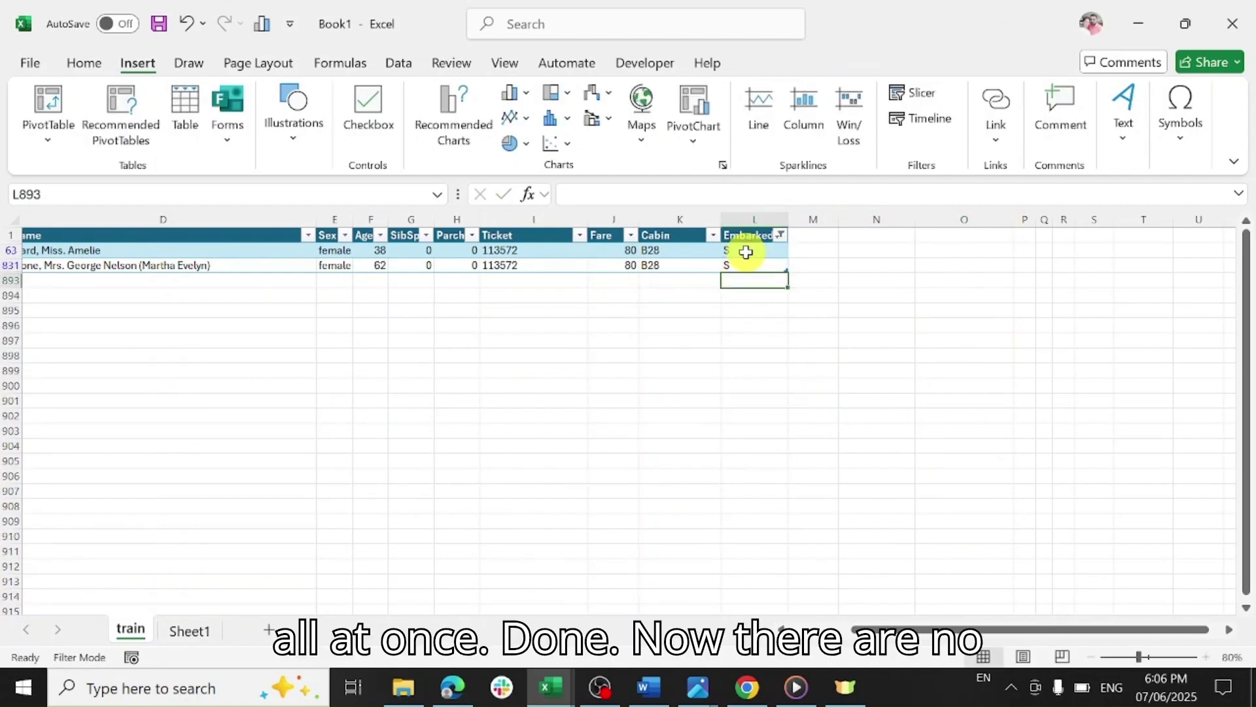
Reset the Embarked column's filter to include all values so that every row is shown.
click(770, 233)
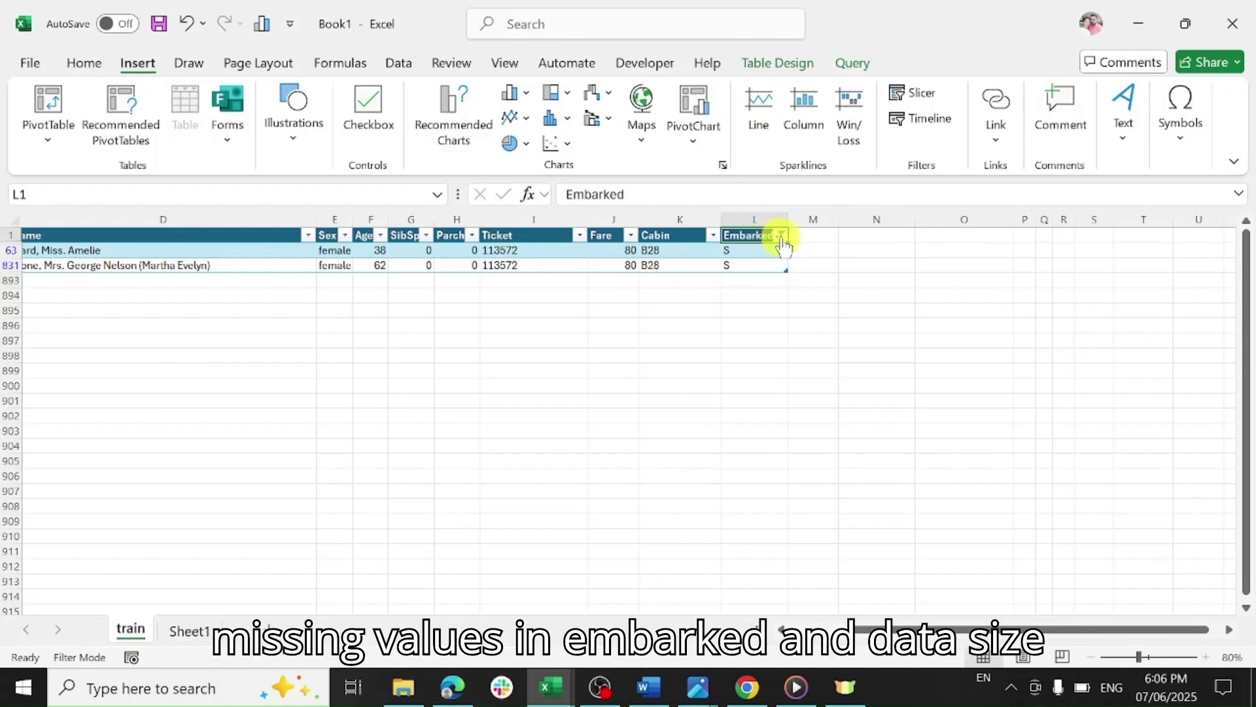
click(780, 234)
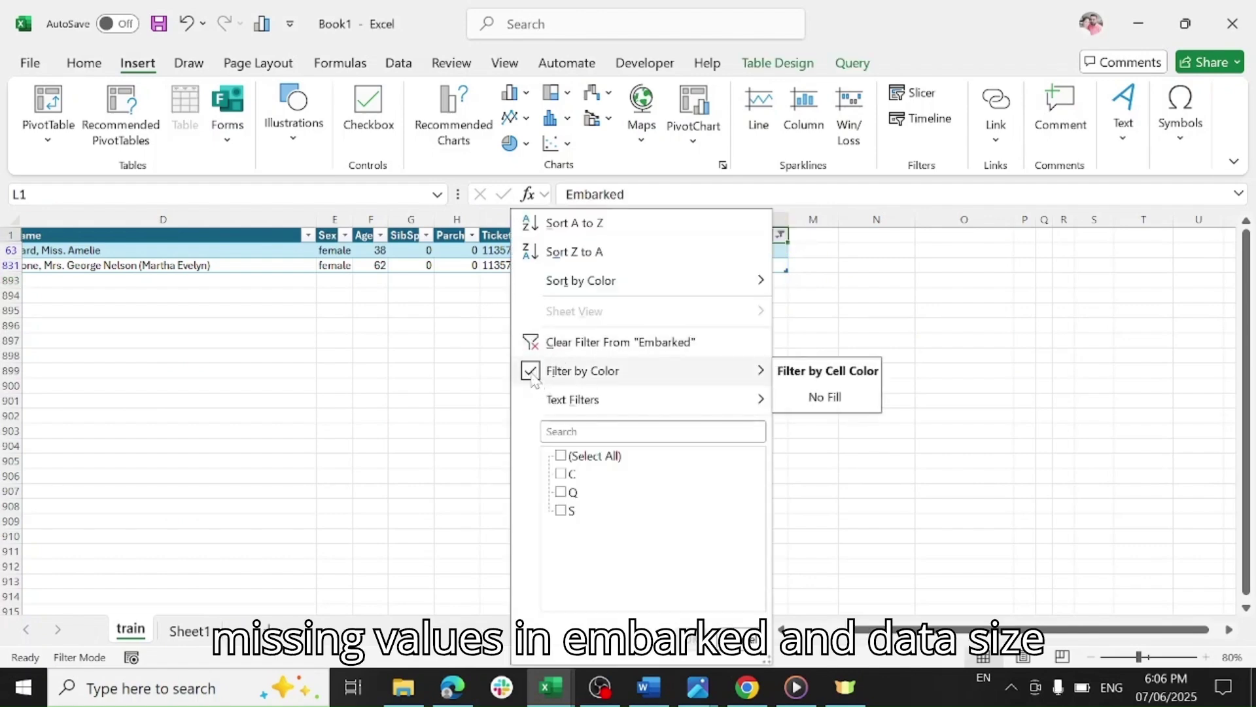
click(561, 456)
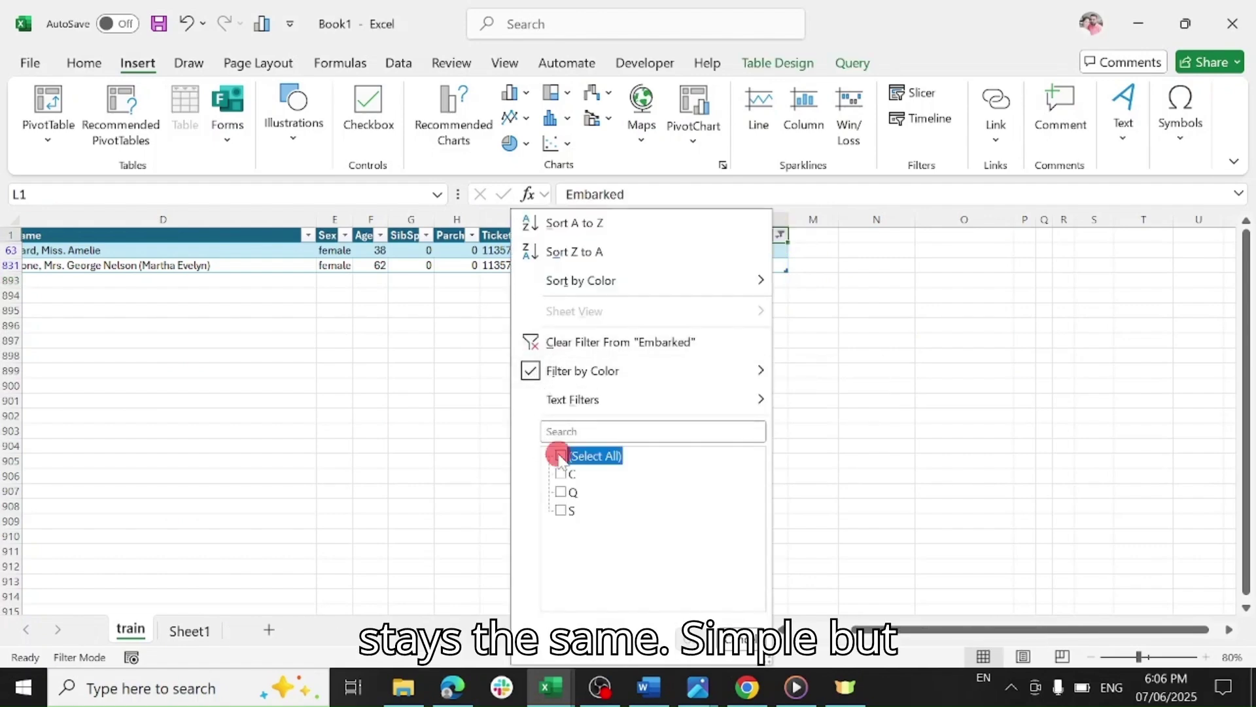
click(693, 647)
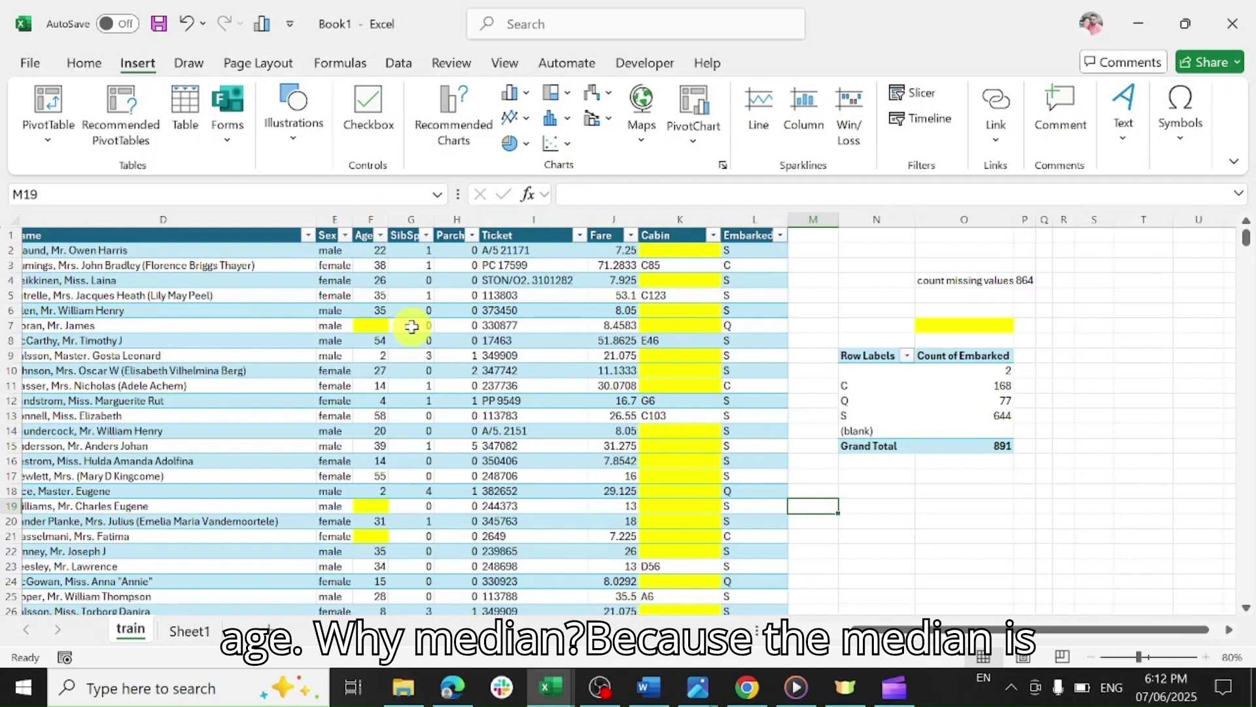
Calculate the median age in cell O6 with the formula =MEDIAN(F:F) over the whole Age column.
click(368, 219)
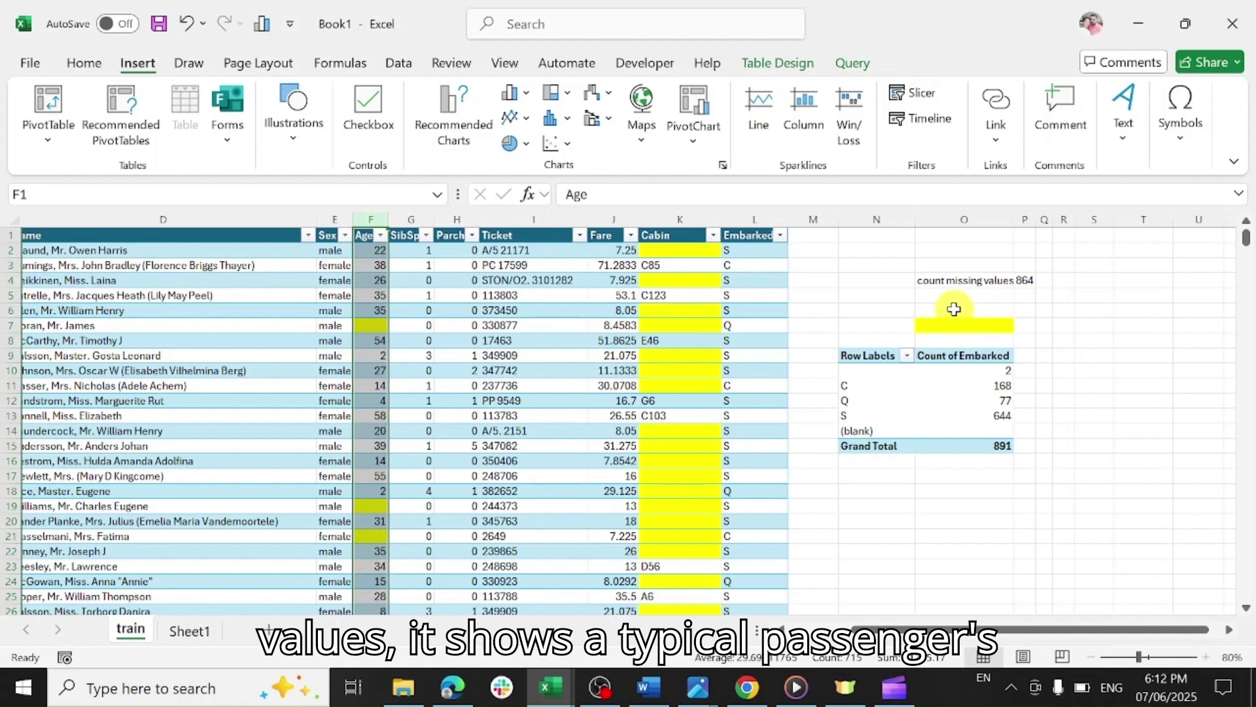
click(954, 309)
text(=m)
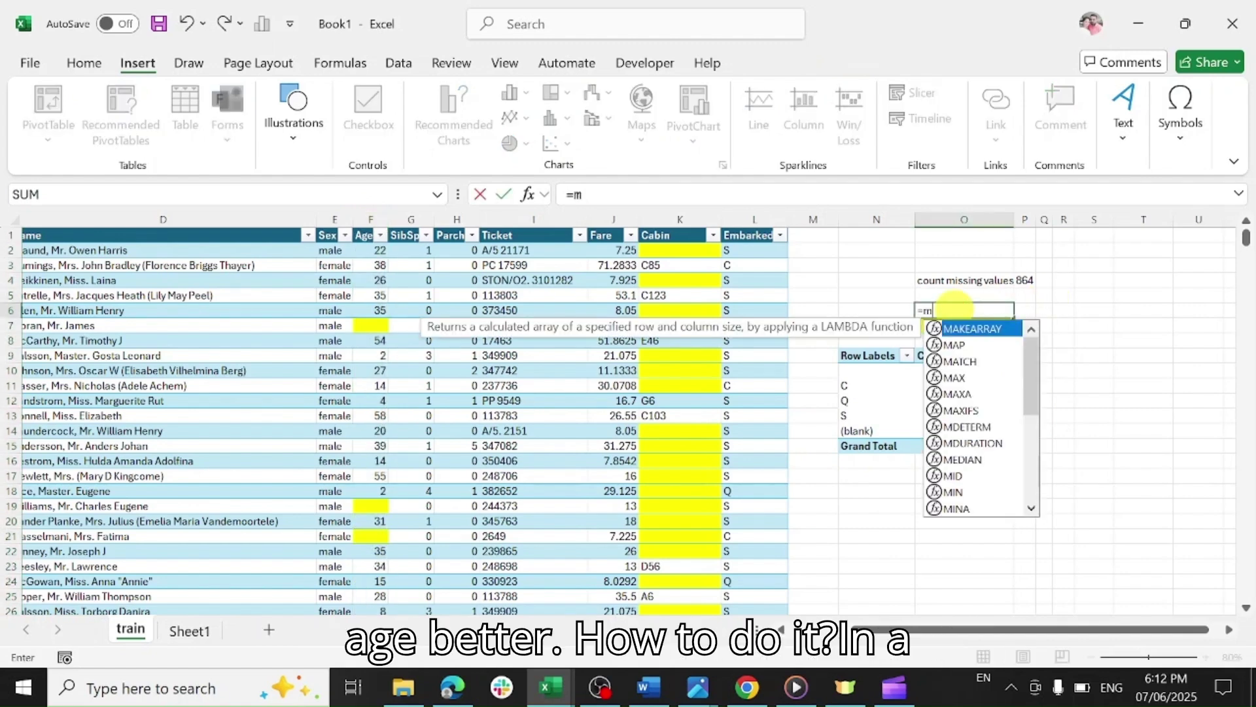
text(edi)
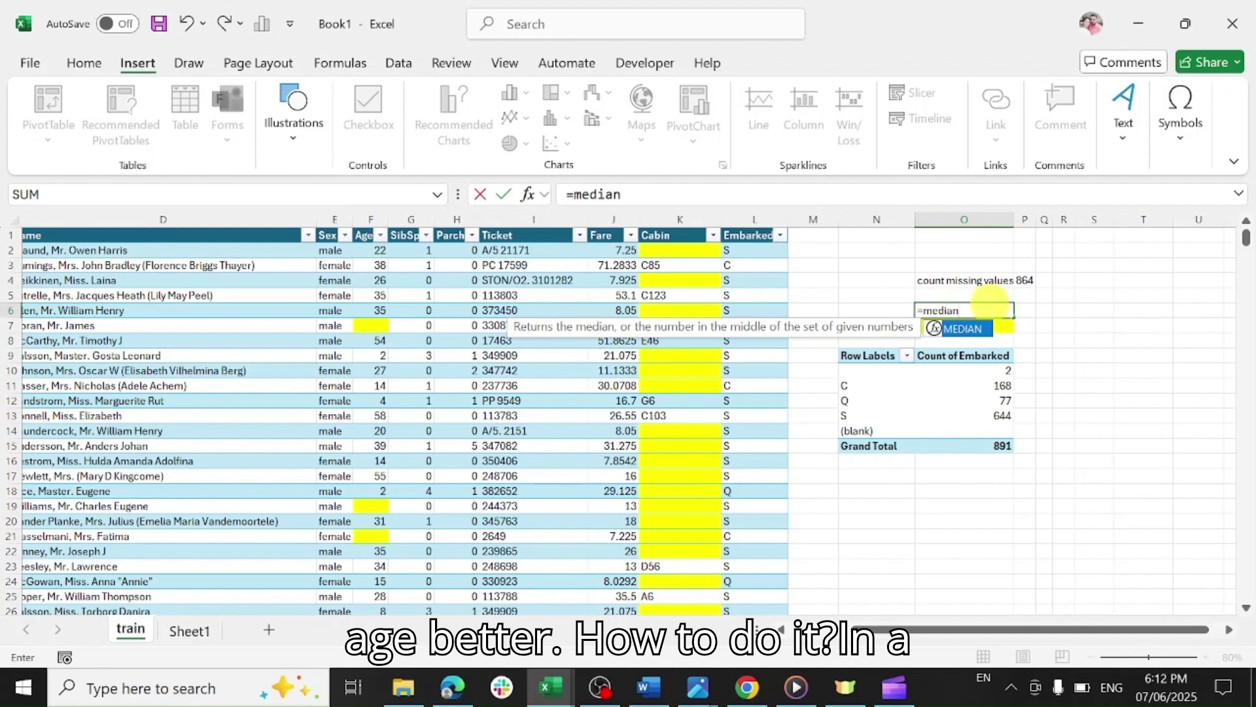
text(an()
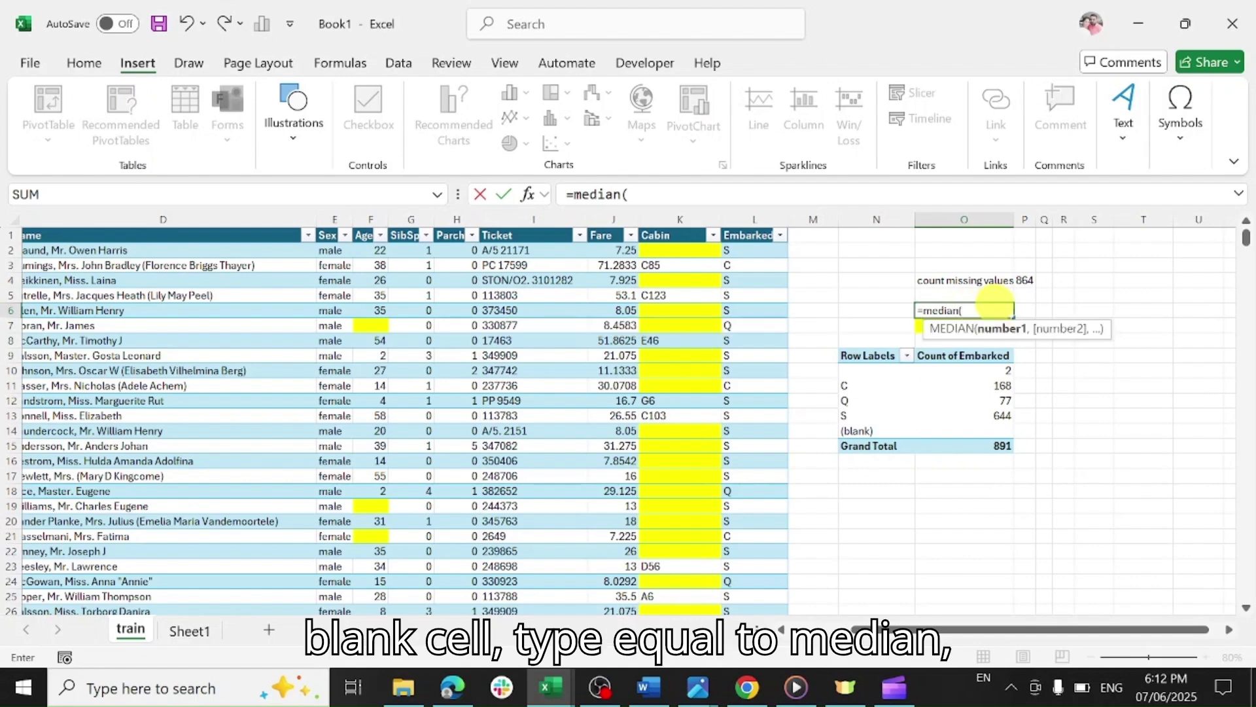
click(370, 218)
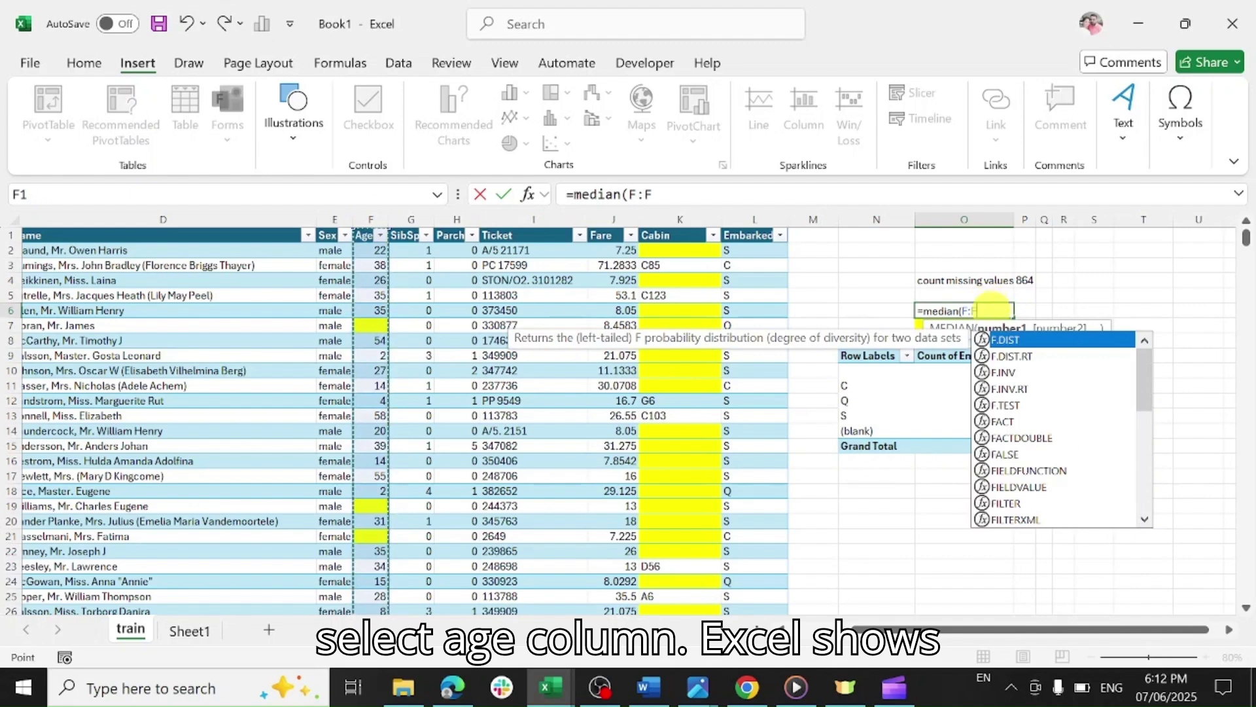
text())
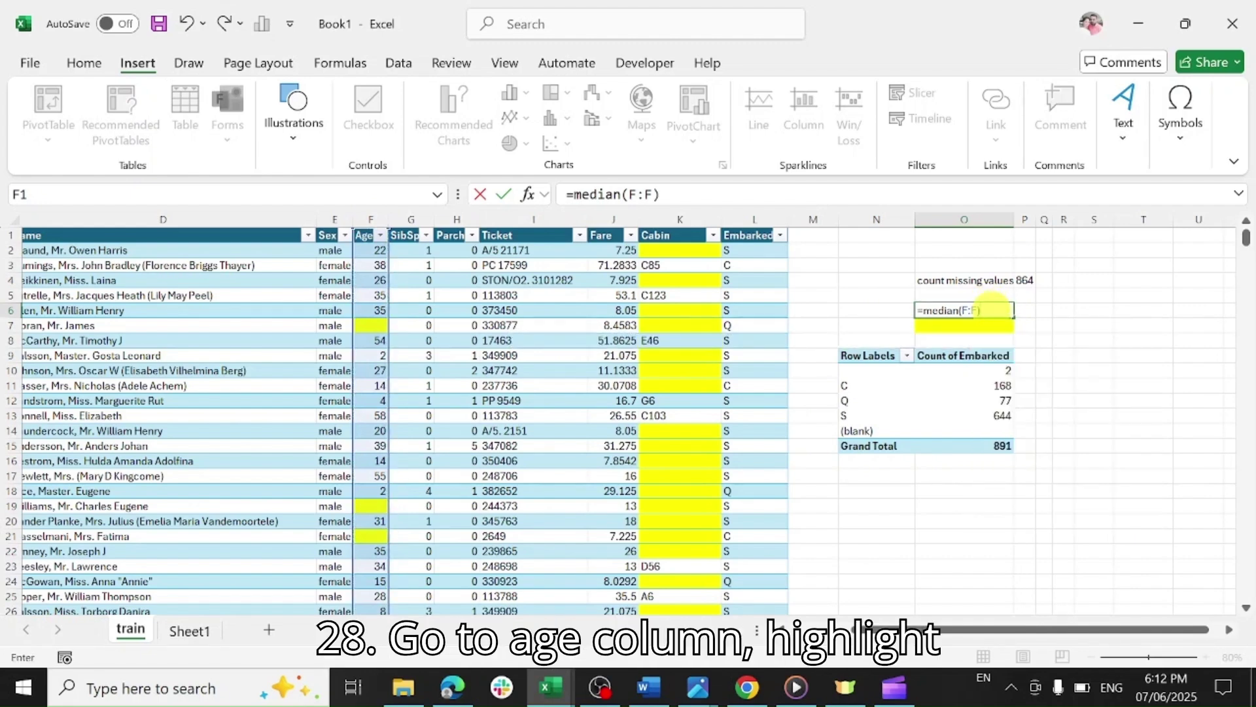
key(Return)
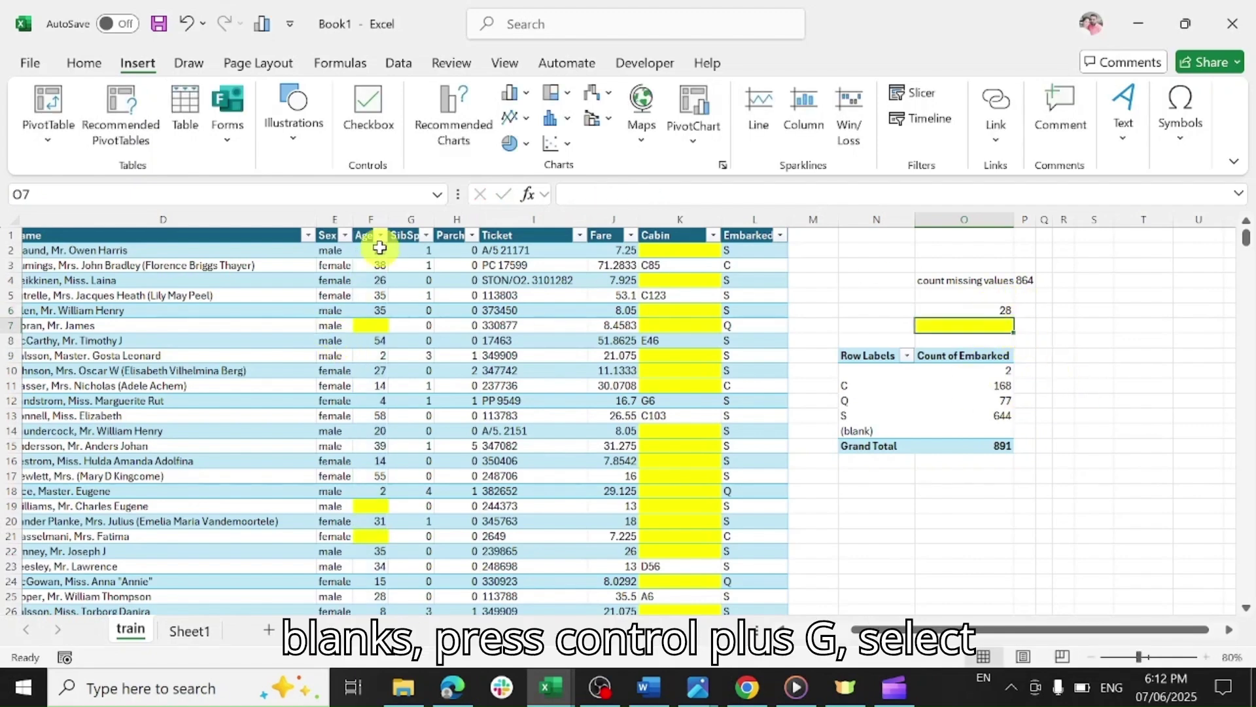
Select all blank cells of the Age column with Go To Special and fill them all with 28.
click(368, 218)
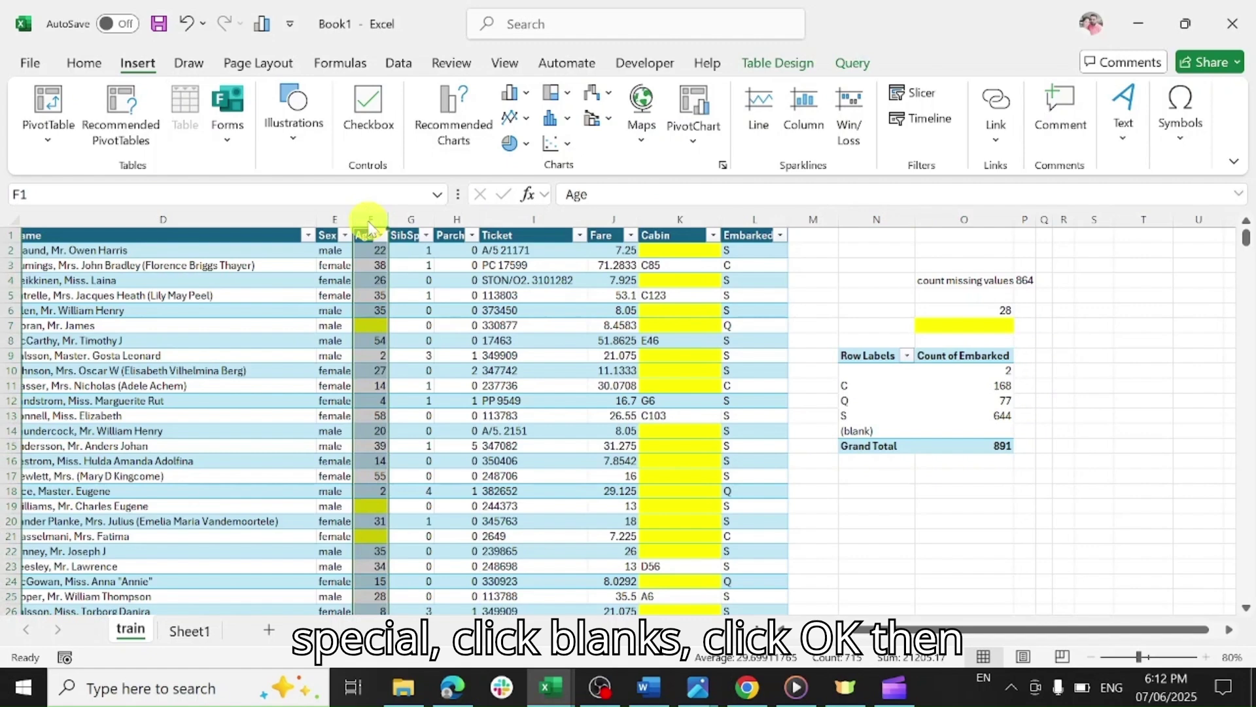
key(ctrl+g)
click(472, 501)
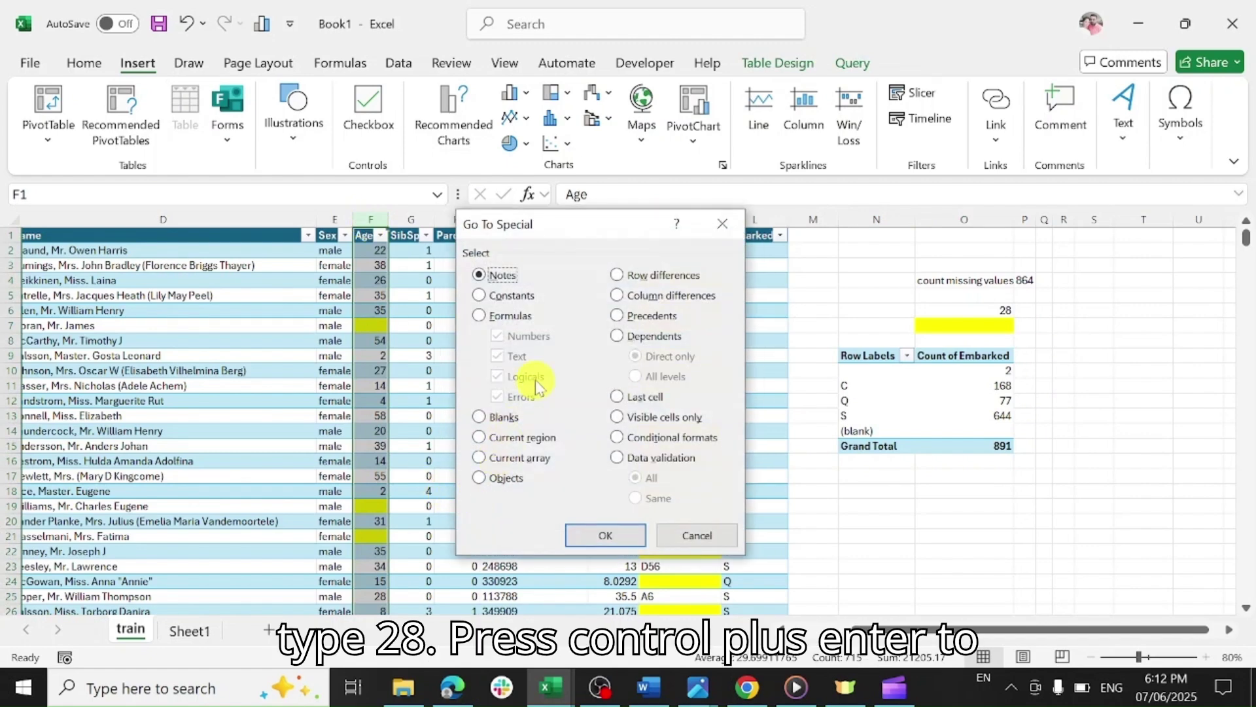
click(480, 417)
click(605, 535)
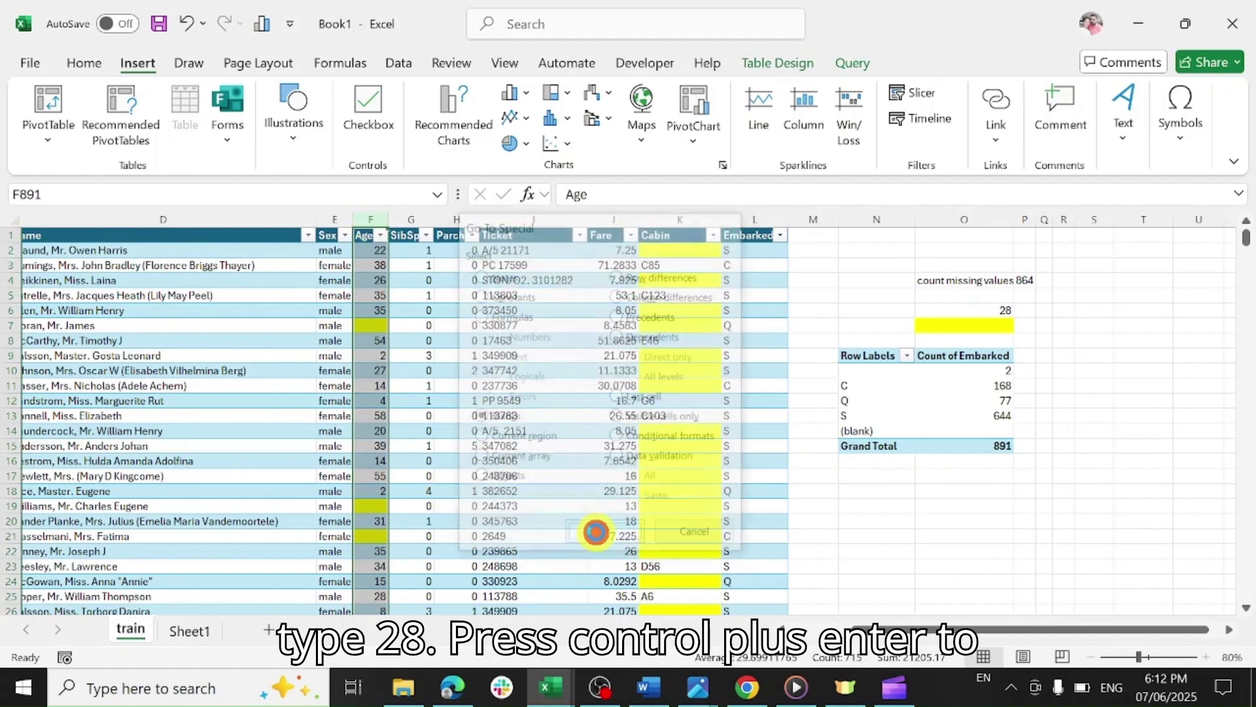
text(28)
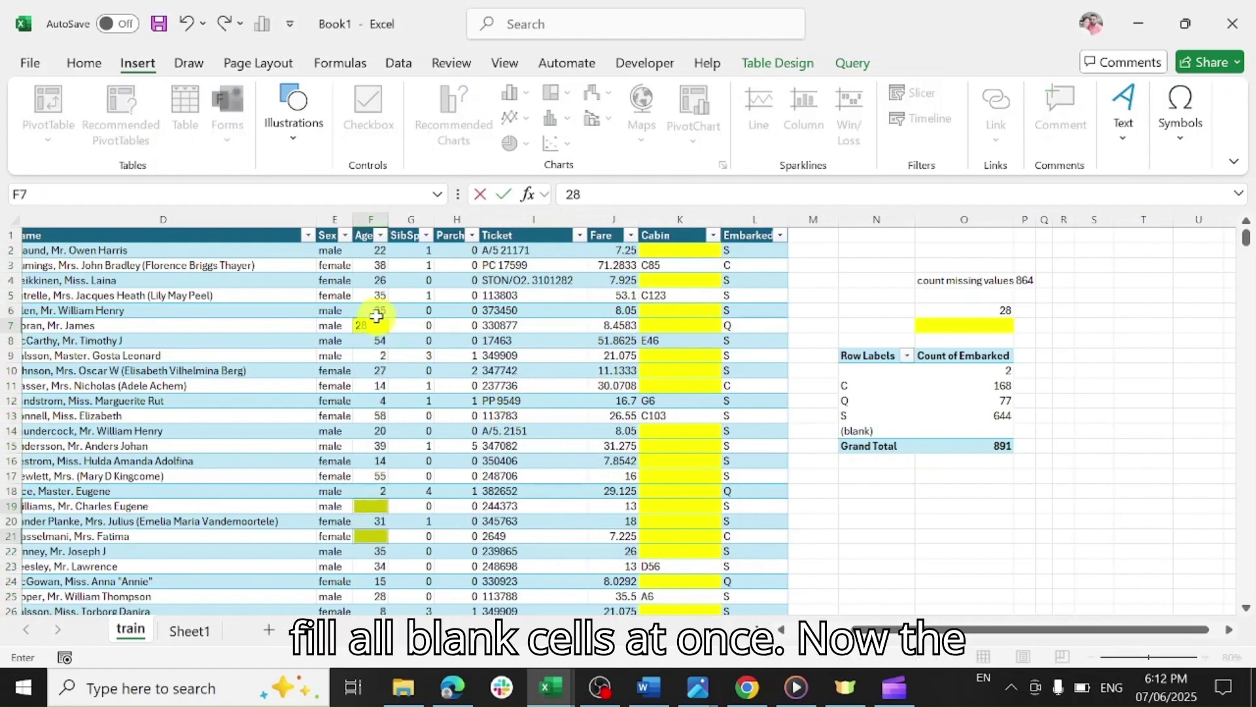
key(ctrl+Return)
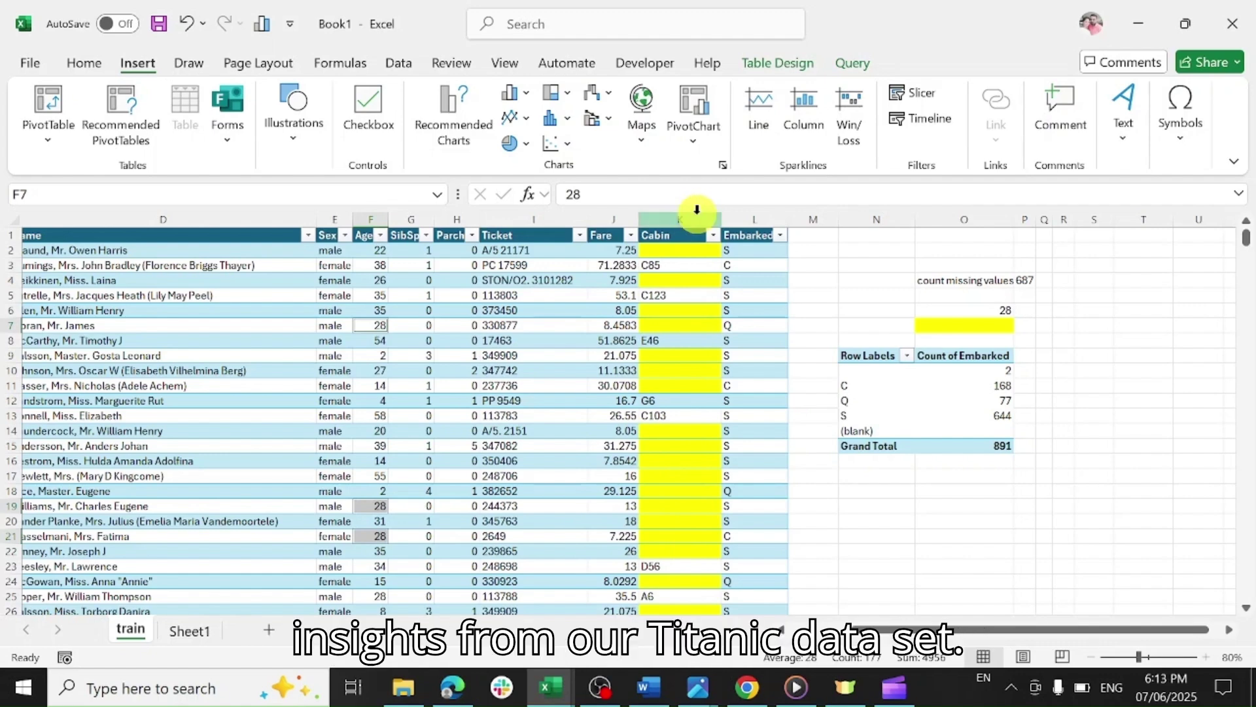
Examine the Cabin column for its missing values.
click(697, 209)
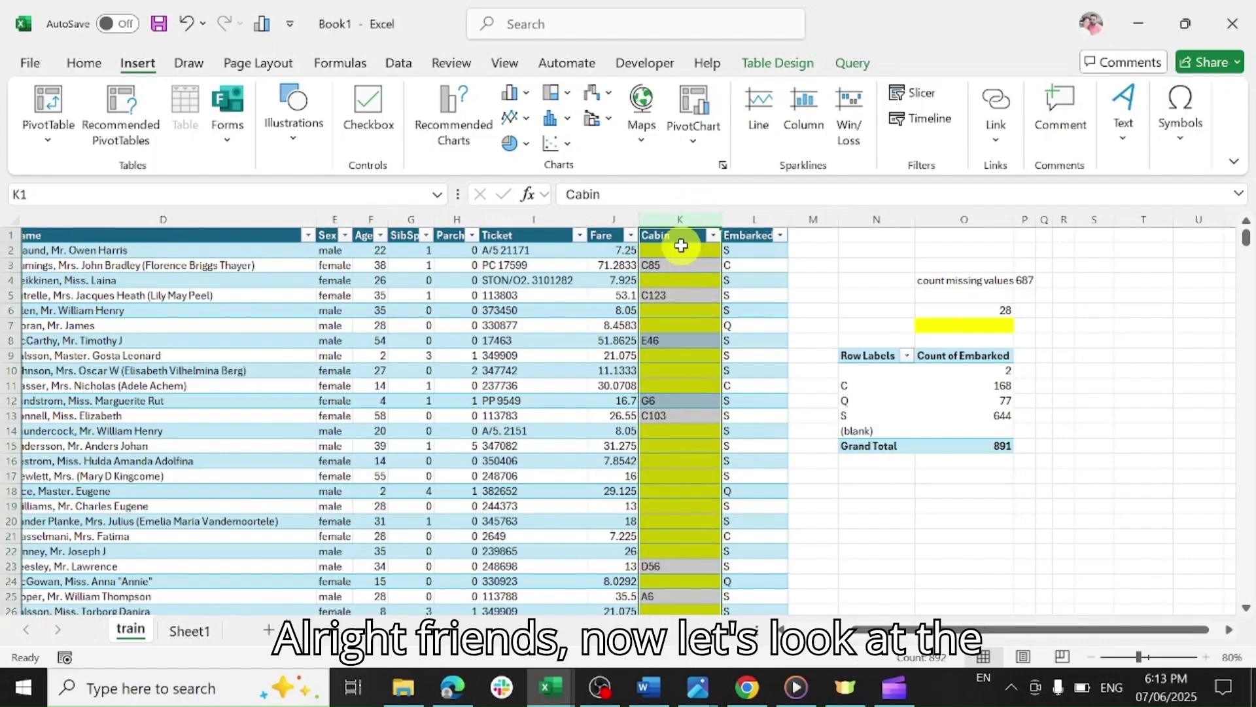
click(659, 522)
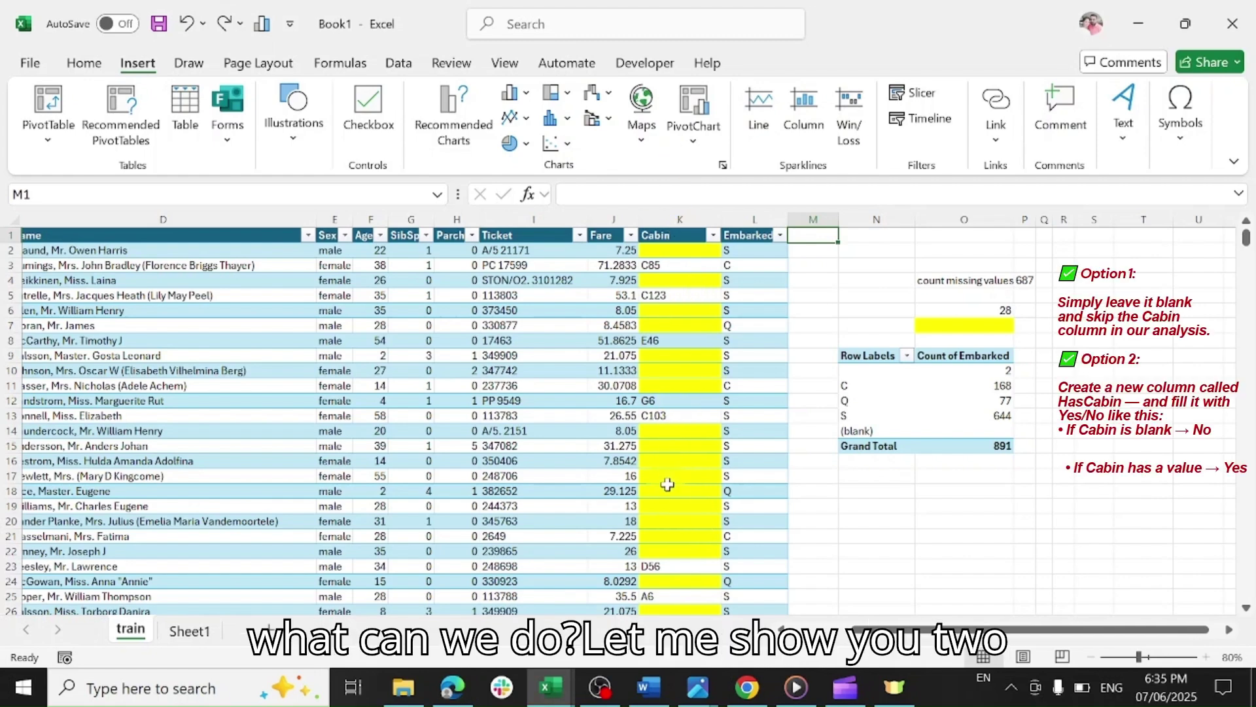
Add a new table column after Embarked with the header hascabin in cell M1.
click(811, 234)
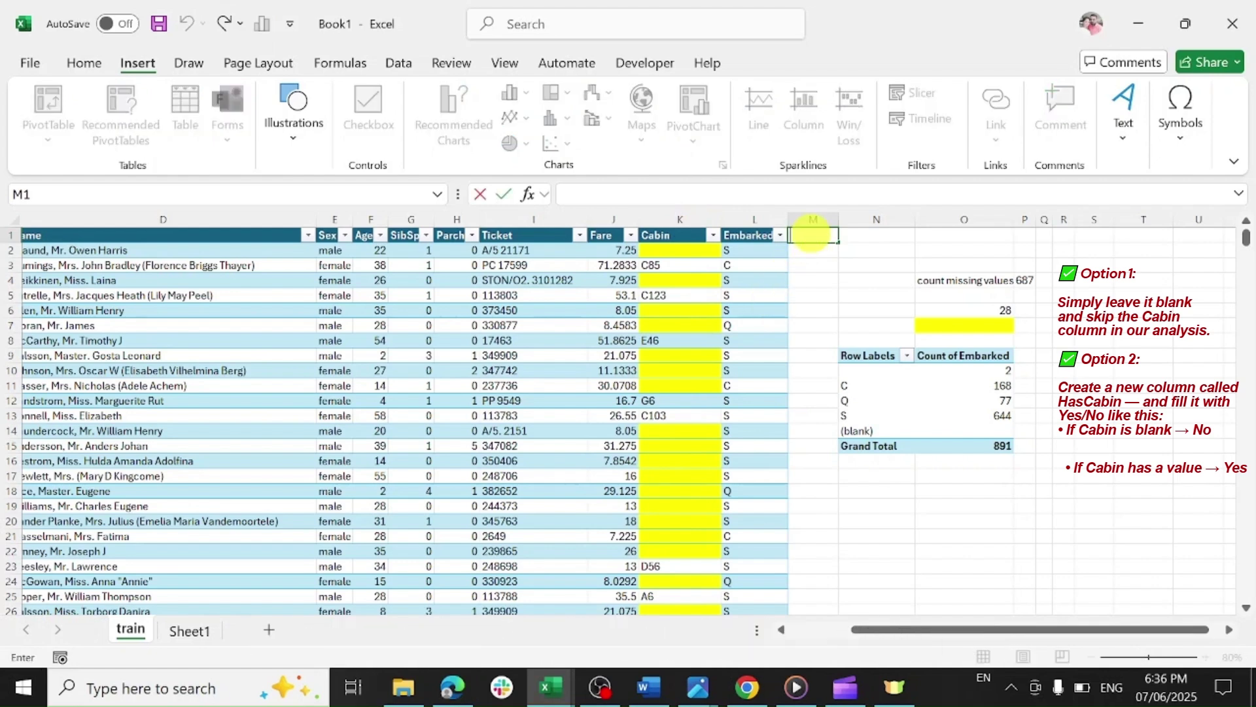
text(hasc)
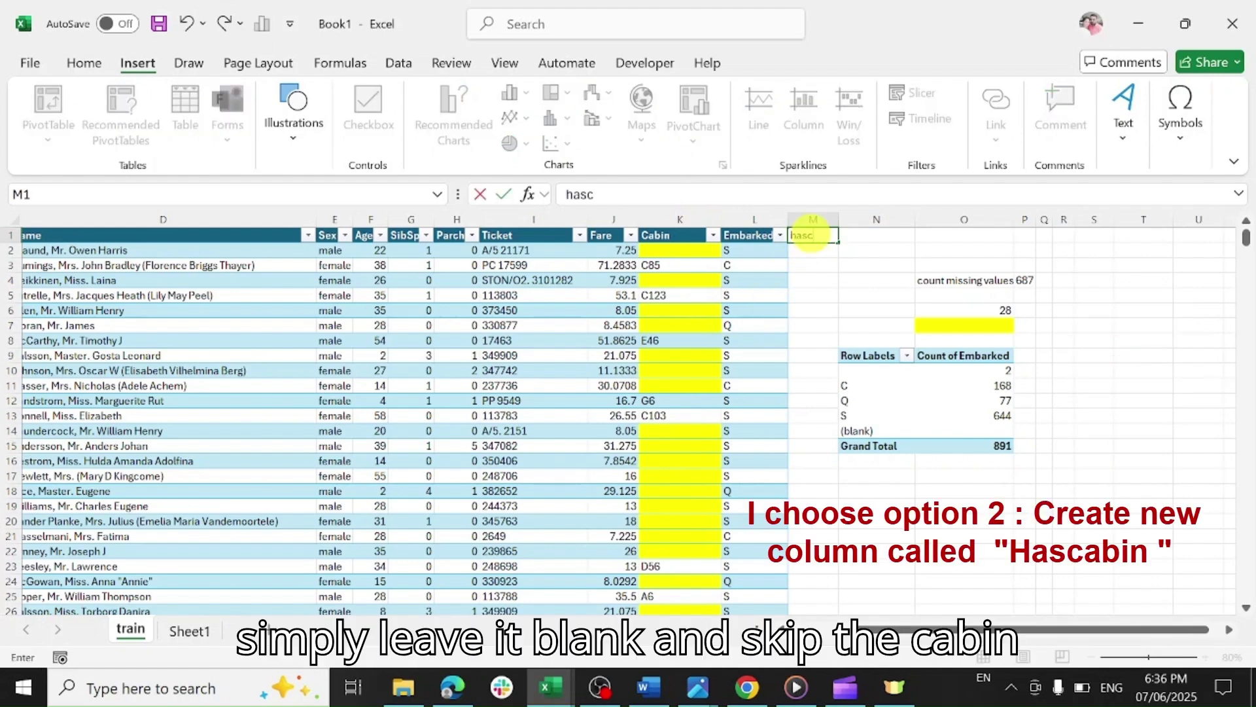
text(abi)
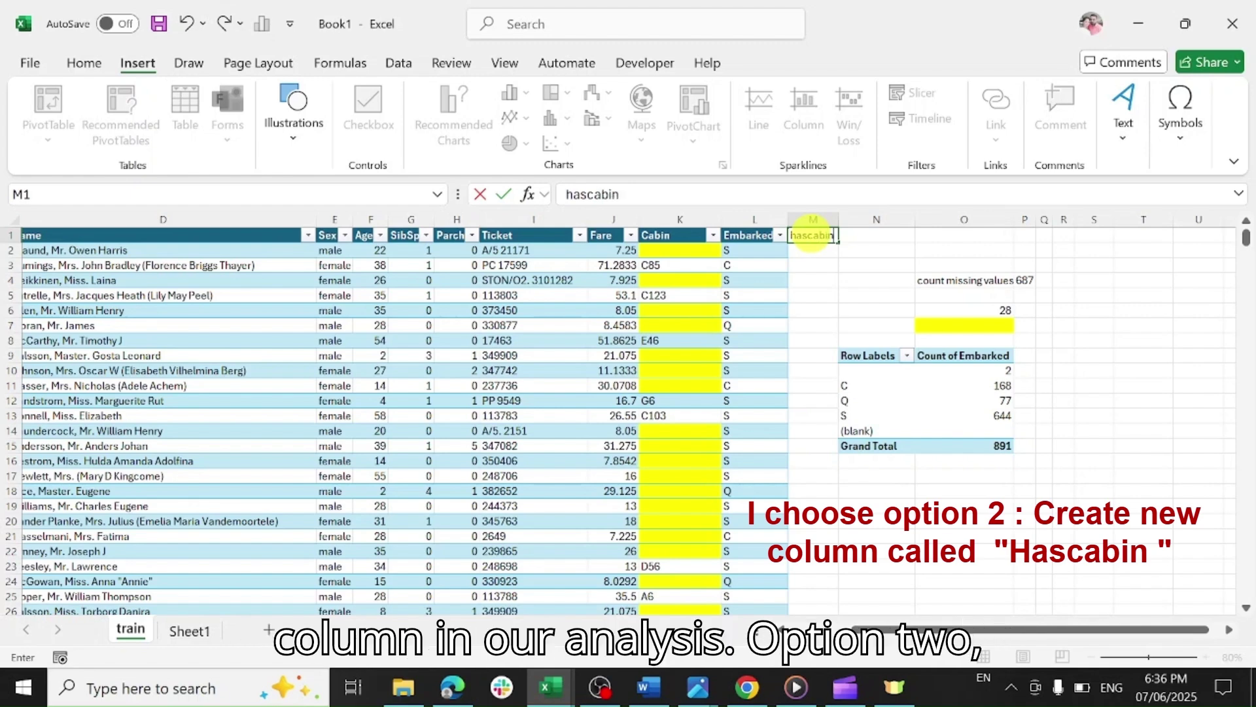
text(n)
key(Return)
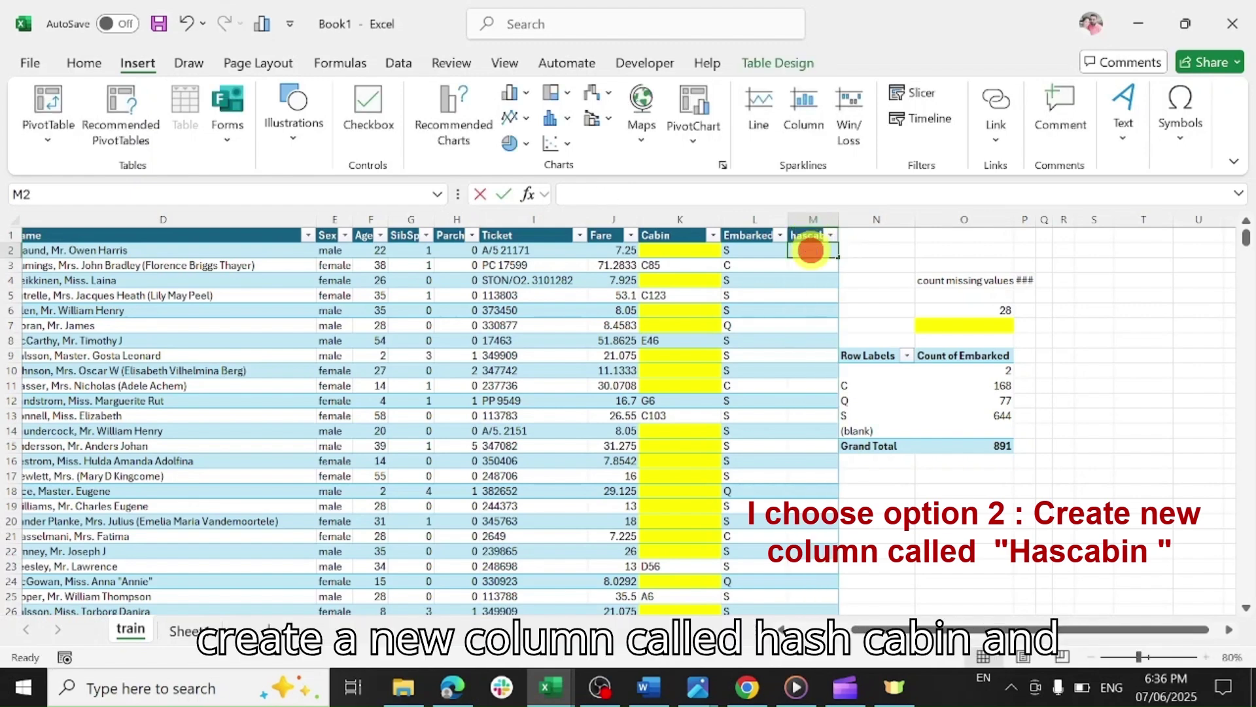
double_click(810, 249)
text(IF(TRIM([@Cabin])="", "No", "Yes"))
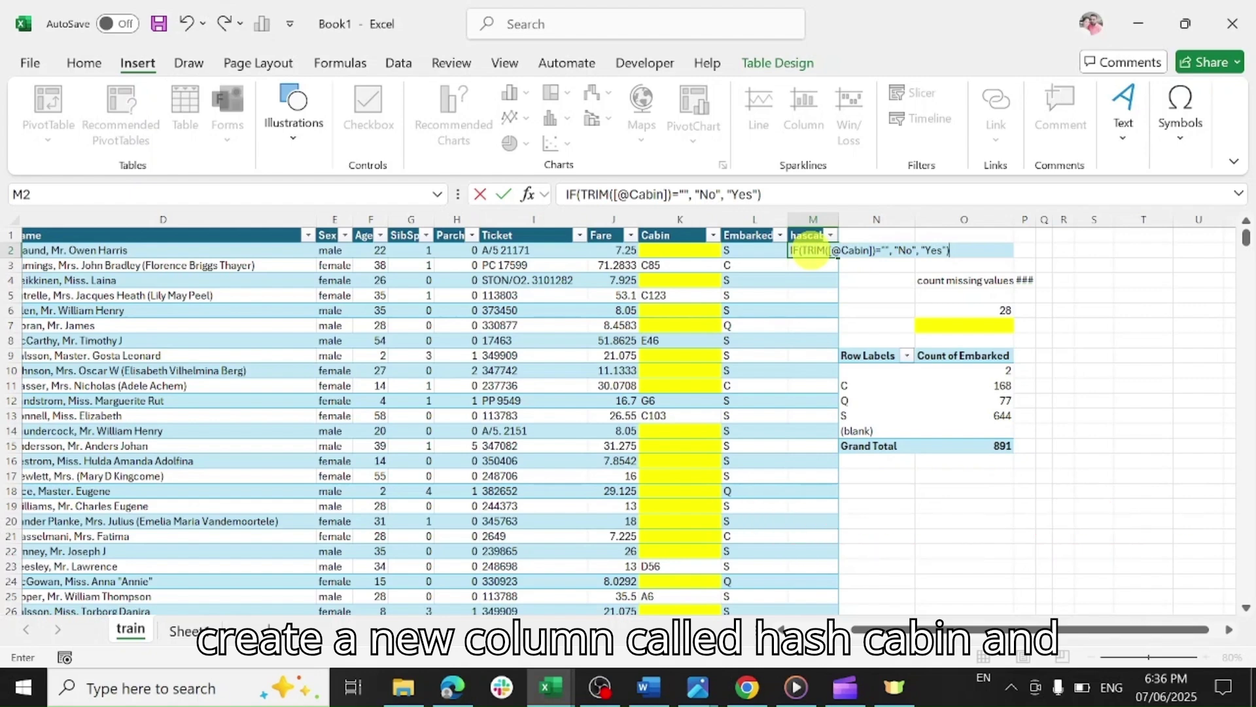
key(Return)
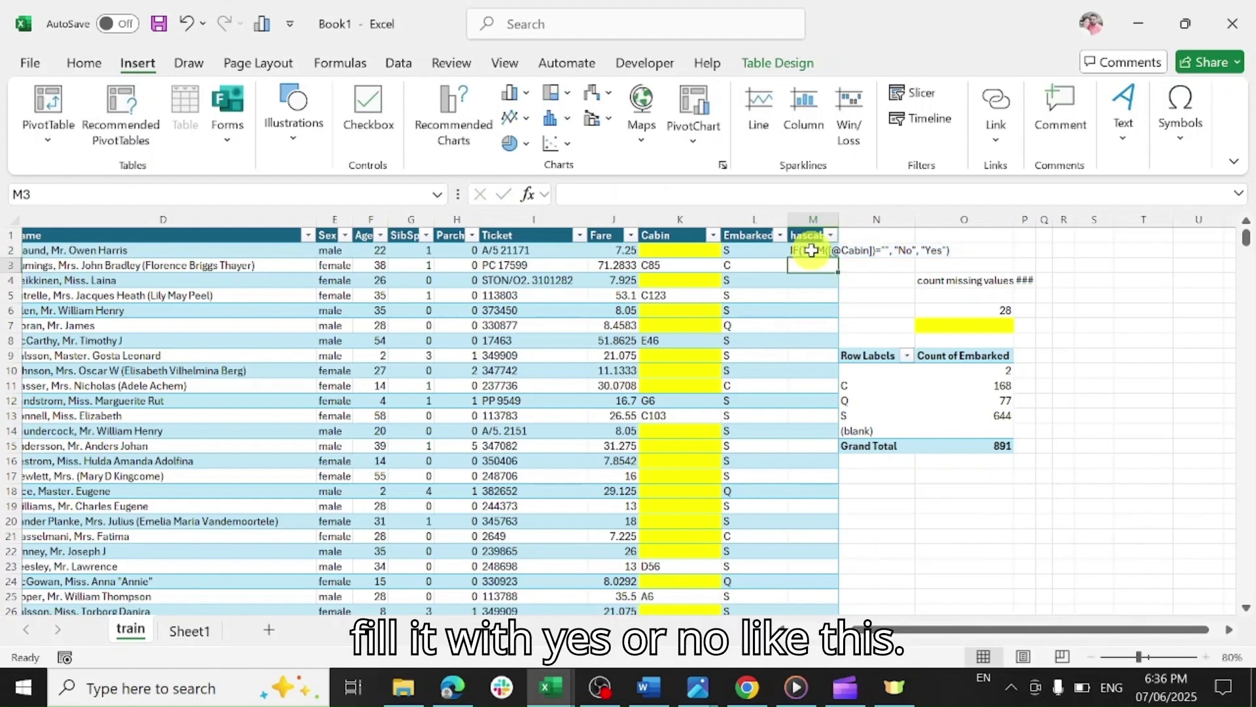
click(811, 250)
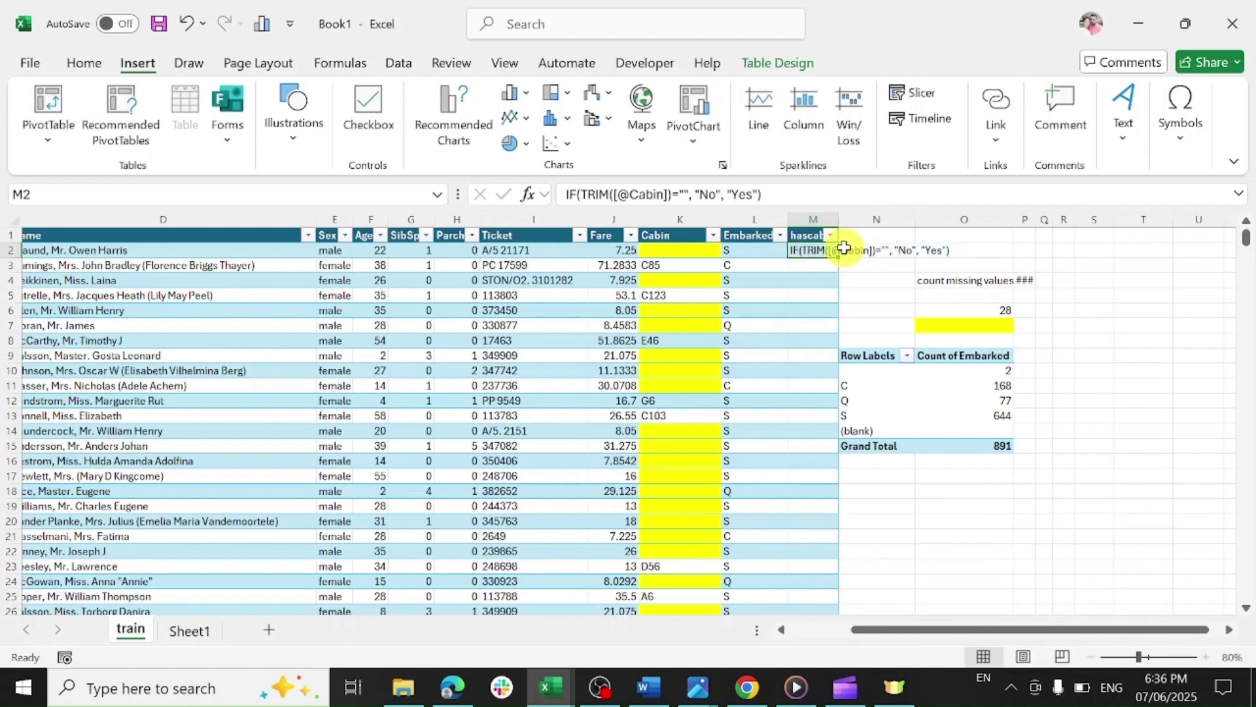
double_click(844, 249)
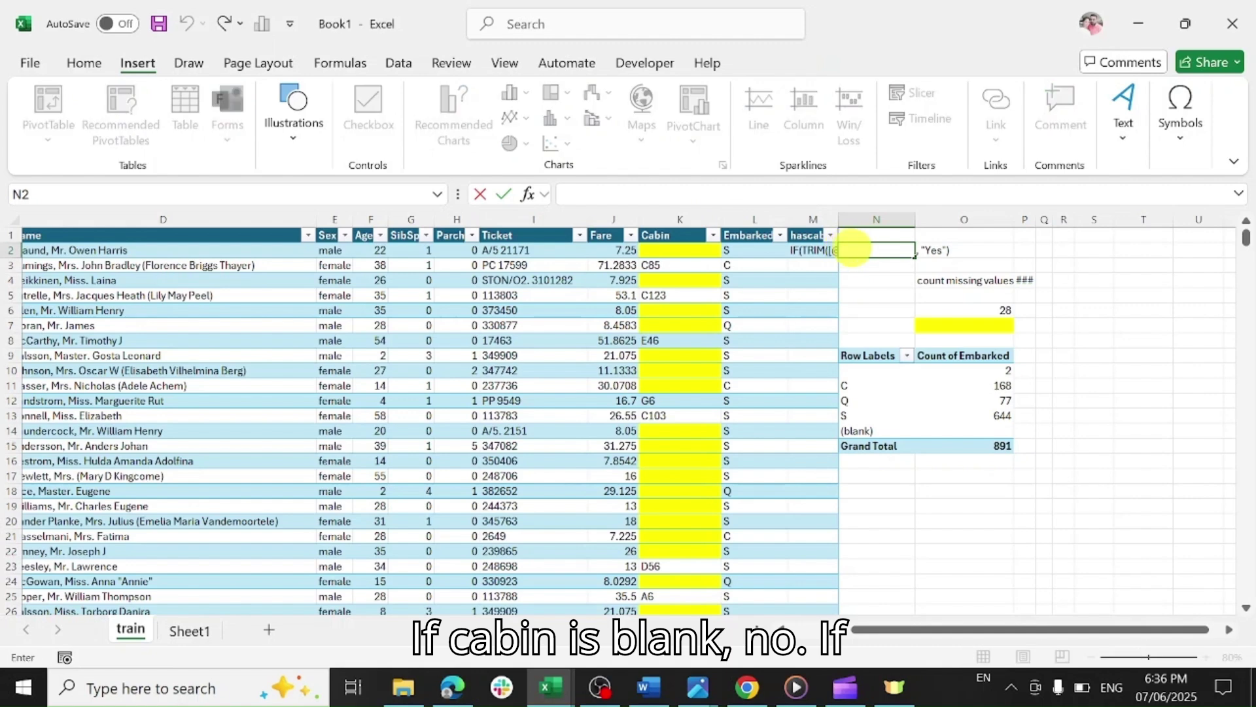
click(802, 251)
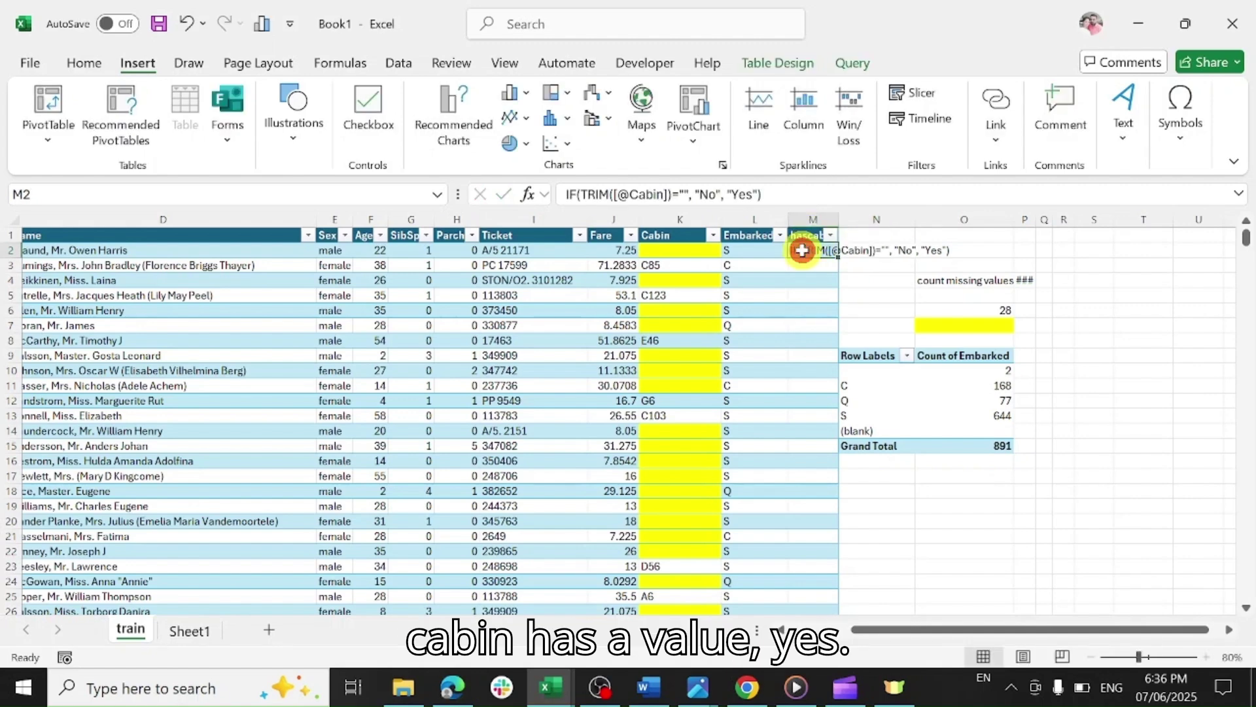
click(780, 192)
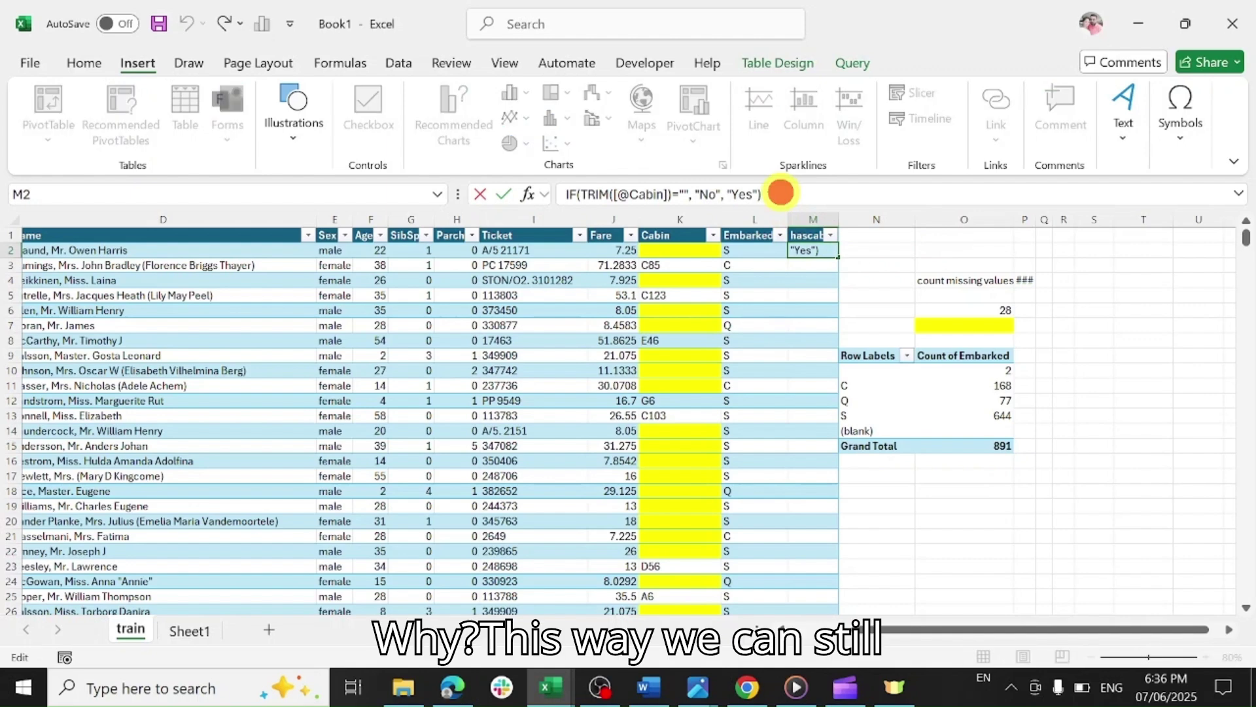
key(Return)
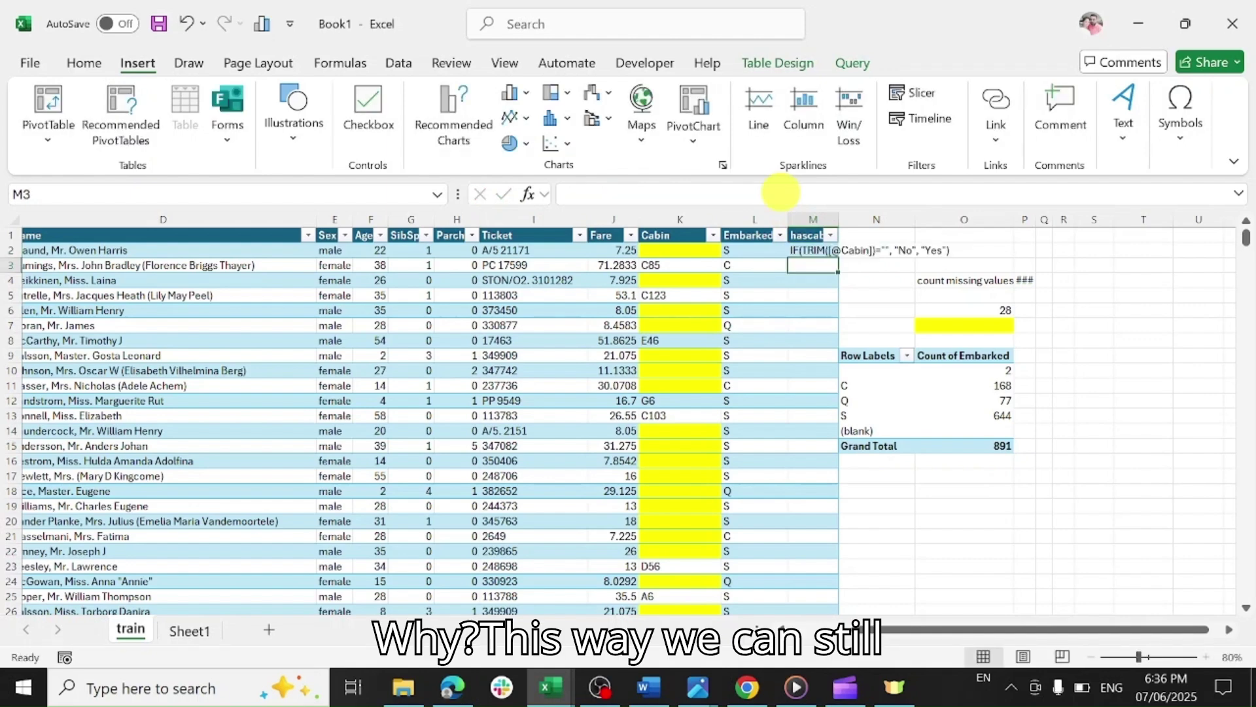
Make the text in M2 a working formula by adding an equals sign in front of IF, filling the hascabin column.
click(821, 251)
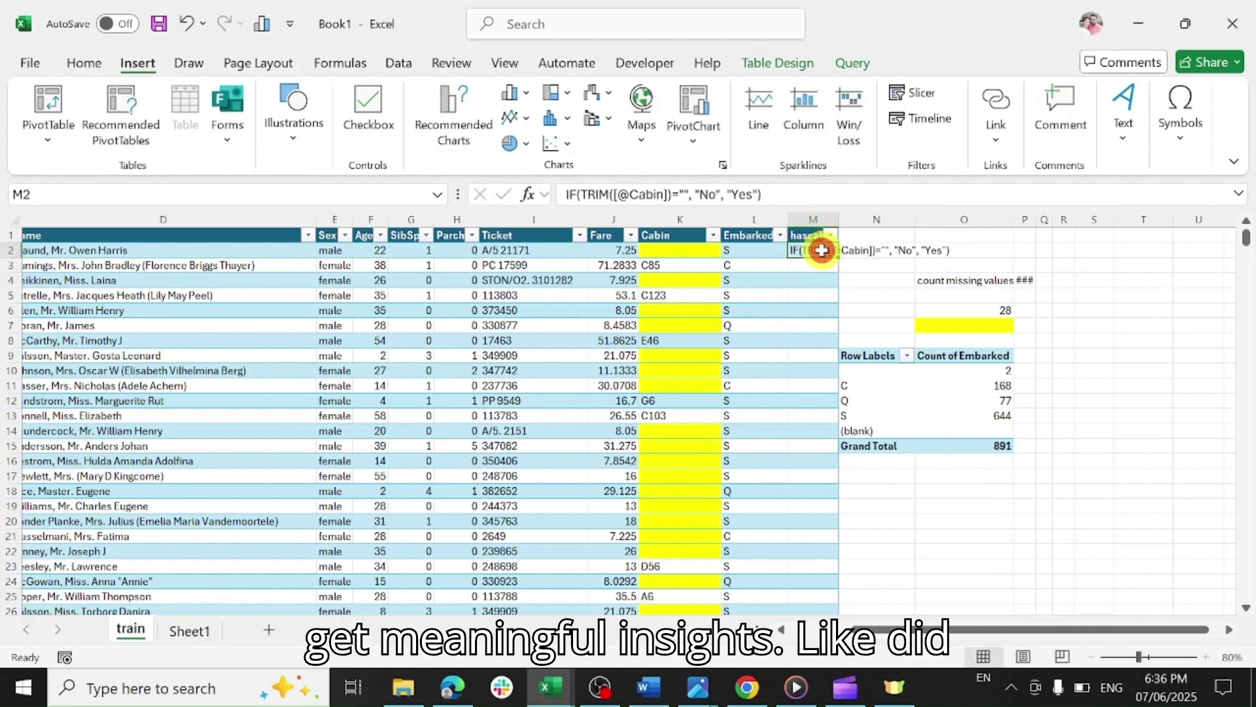
click(567, 194)
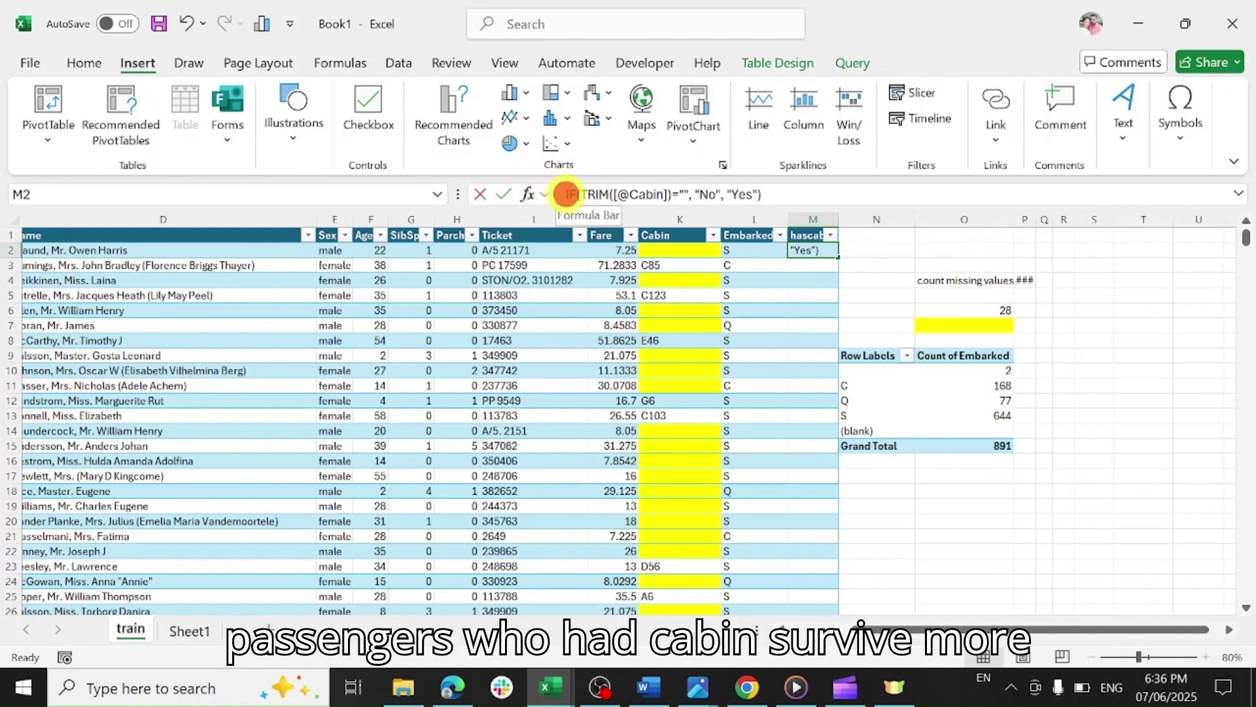
text(=)
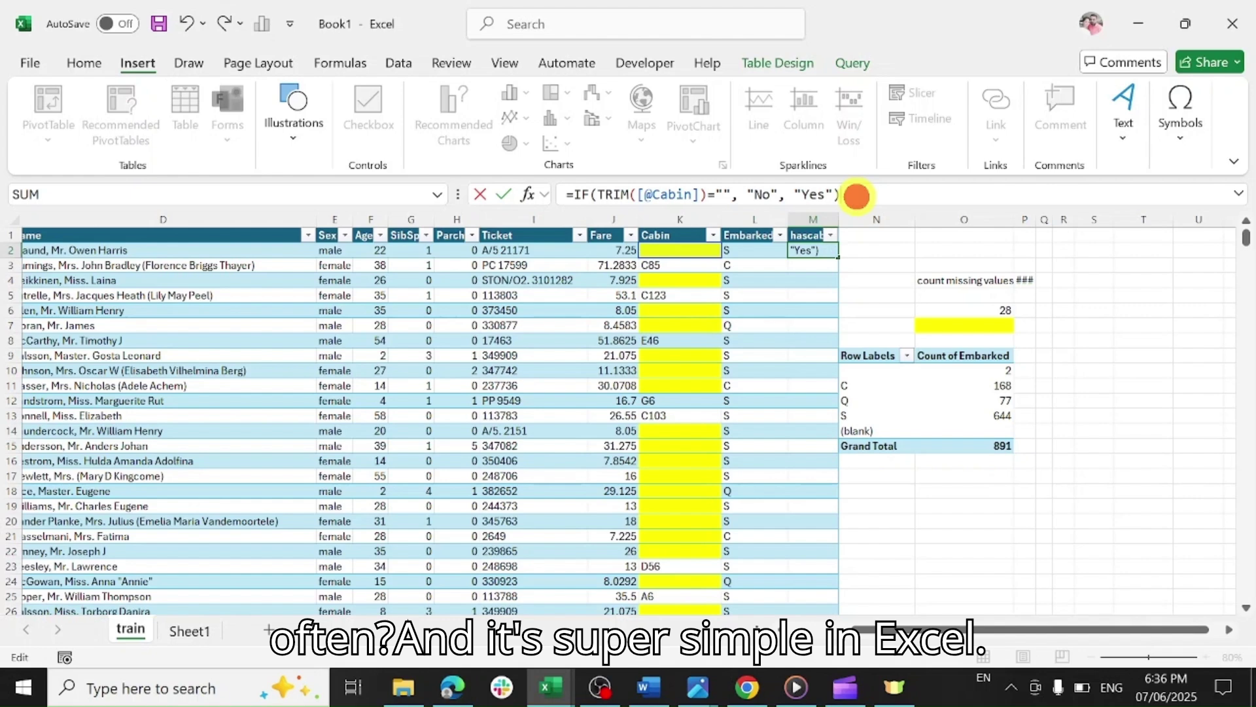
key(Return)
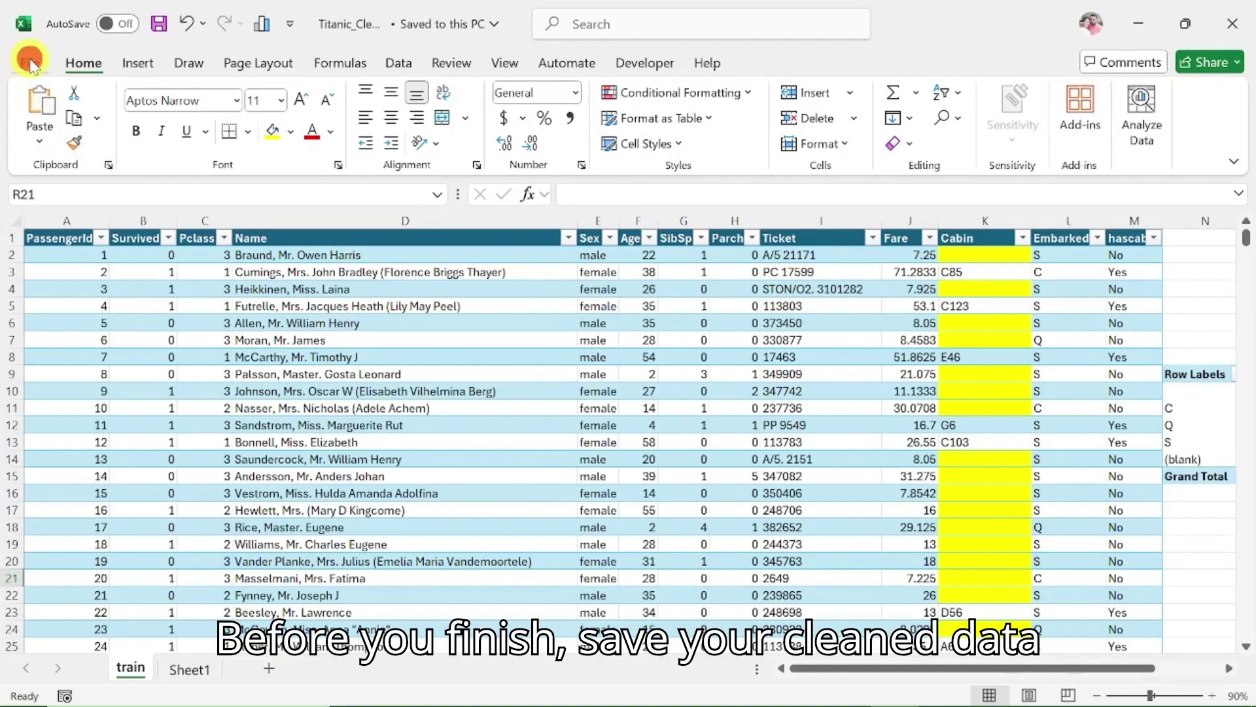
Save the cleaned workbook as Titanic_Cleaned.xlsx in the excel 4 folder, replacing the existing file.
click(30, 63)
click(70, 367)
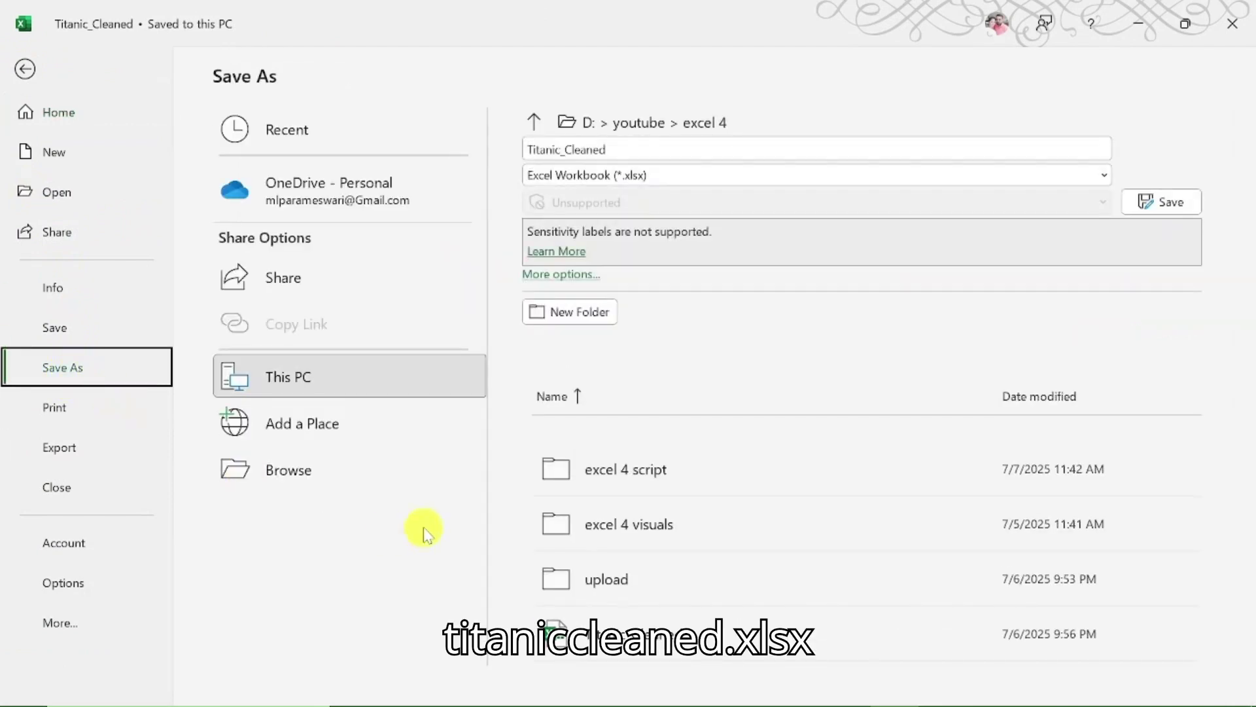
click(273, 482)
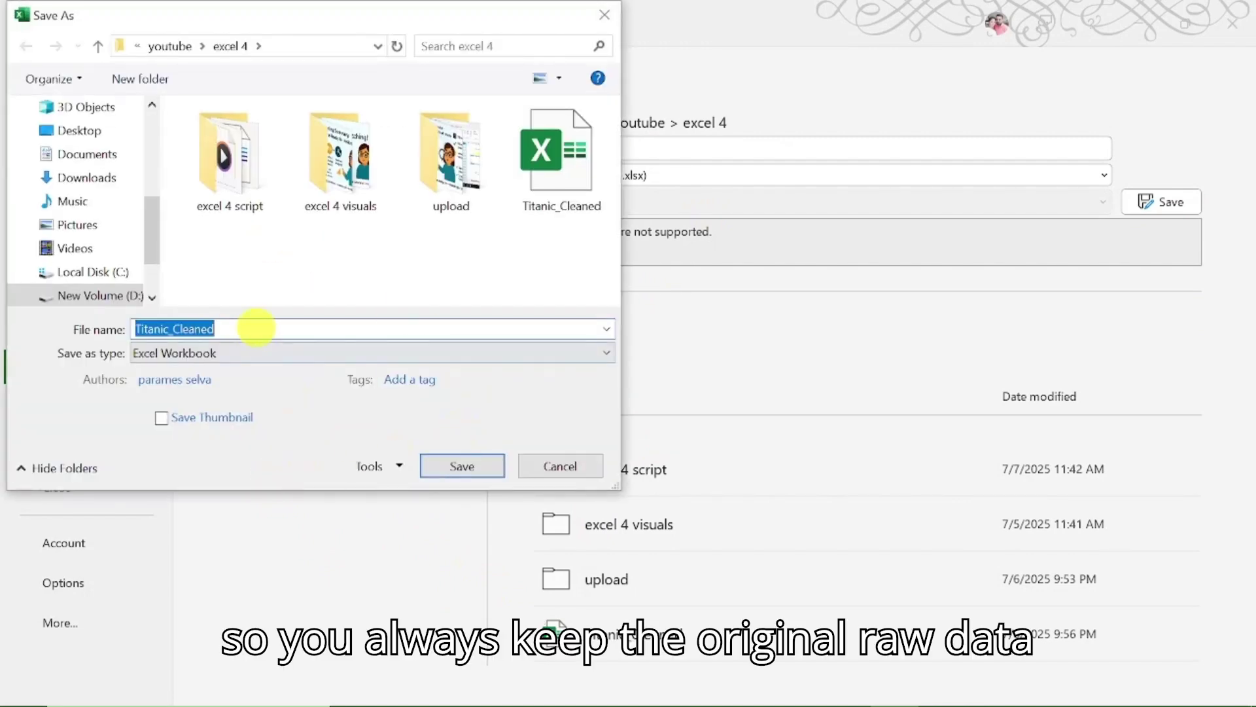
click(257, 326)
text(.)
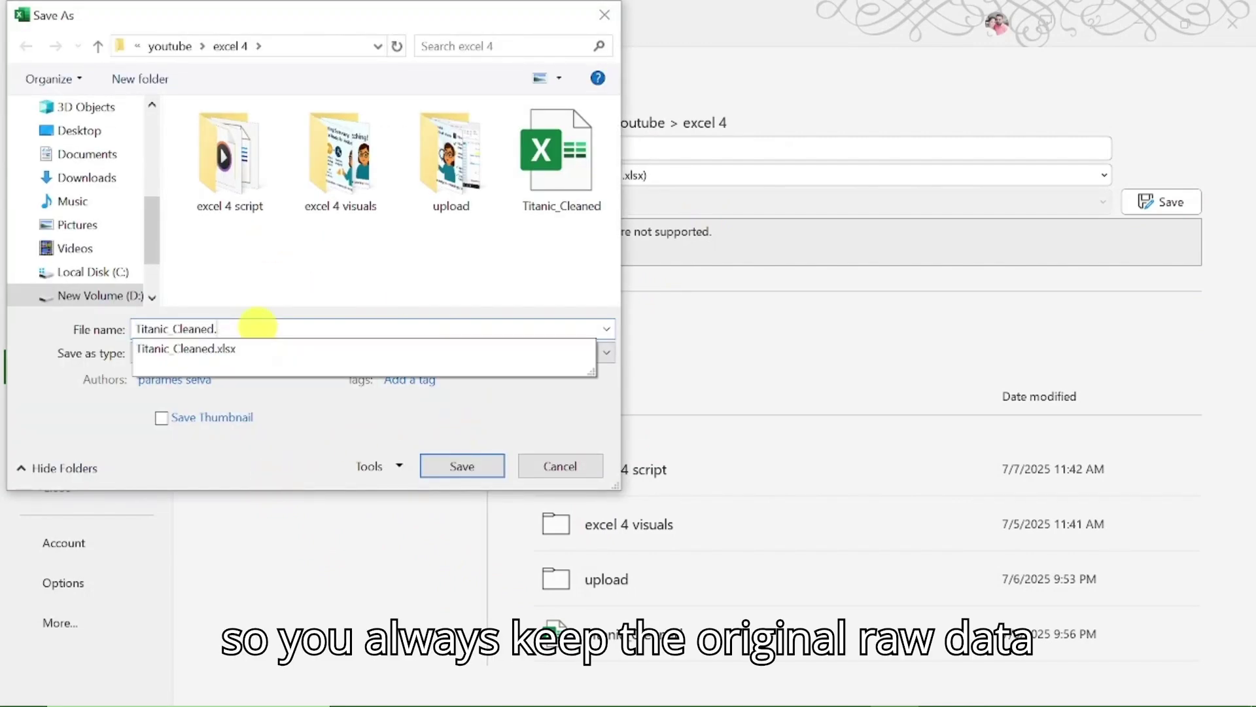
text(xlsx)
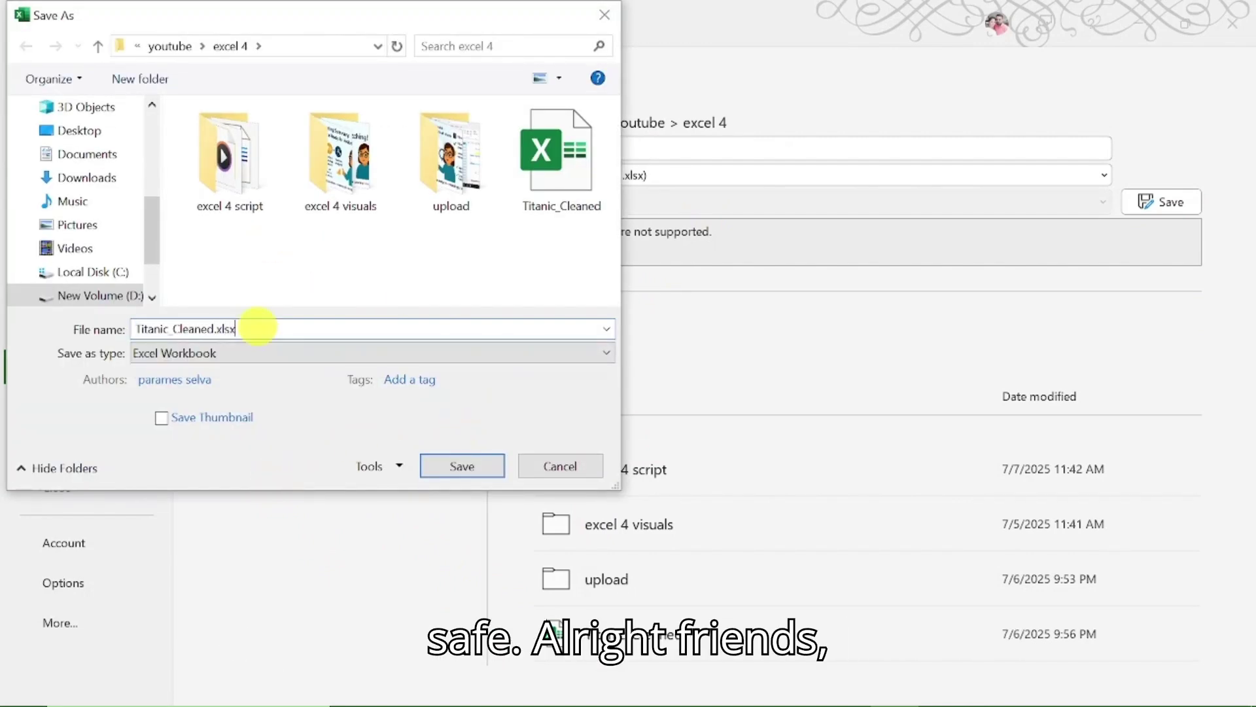
click(463, 470)
click(686, 366)
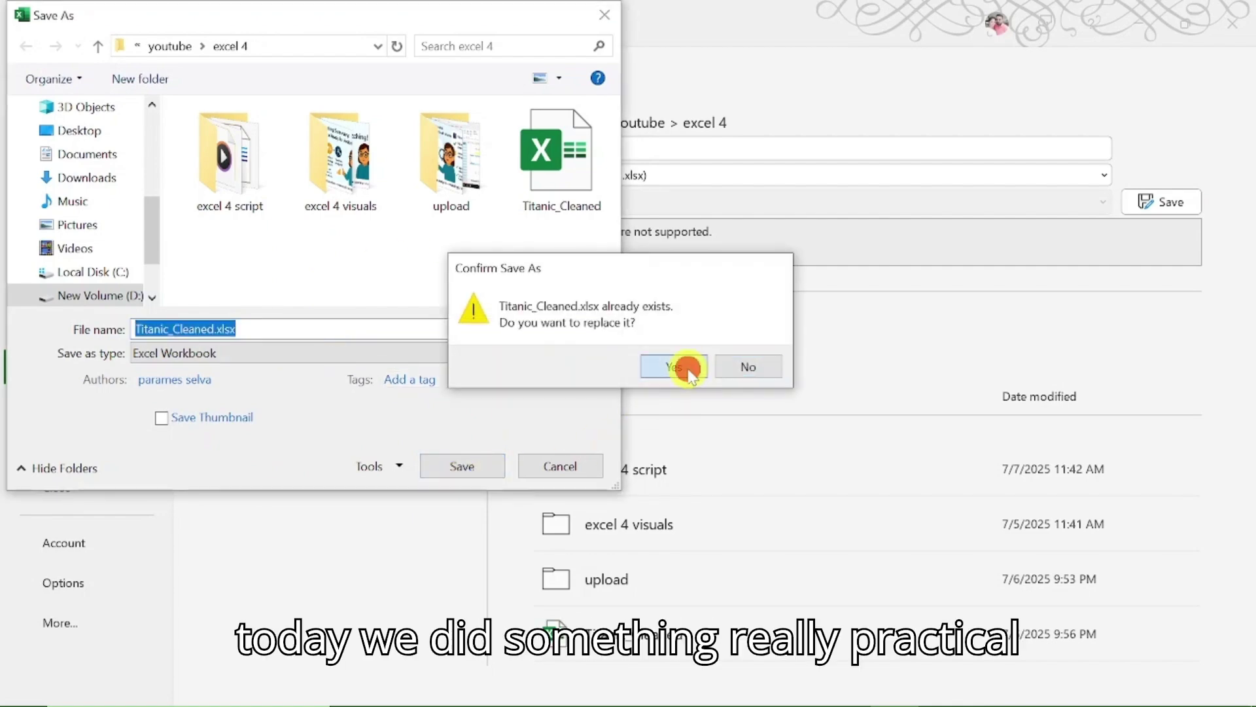